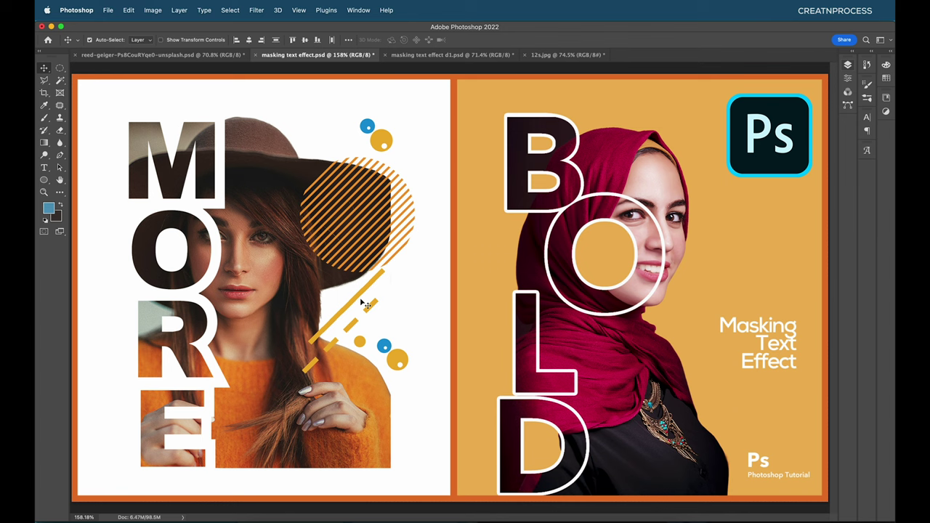
Switch to the masking text effect d1.psd document and bring its two artboards into view
key("super+minus")
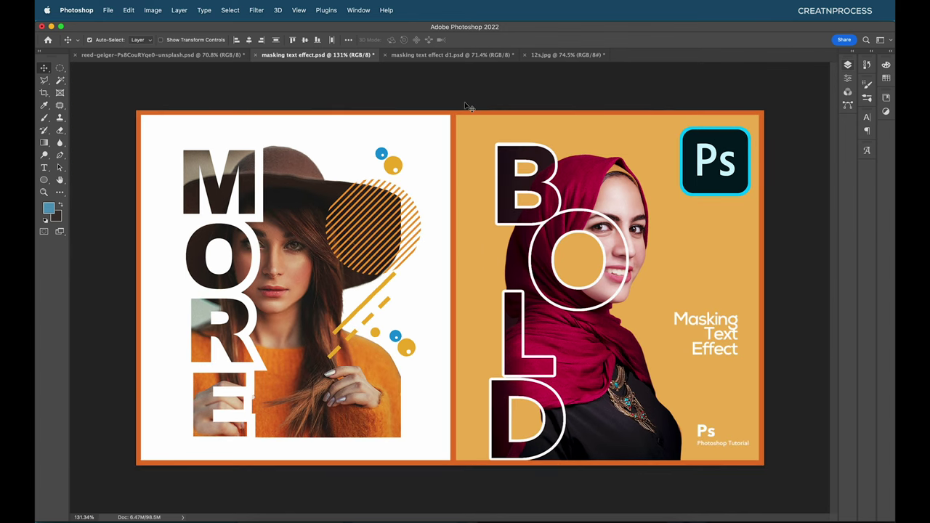
left_click(451, 54)
left_click_drag(317, 249, 425, 238)
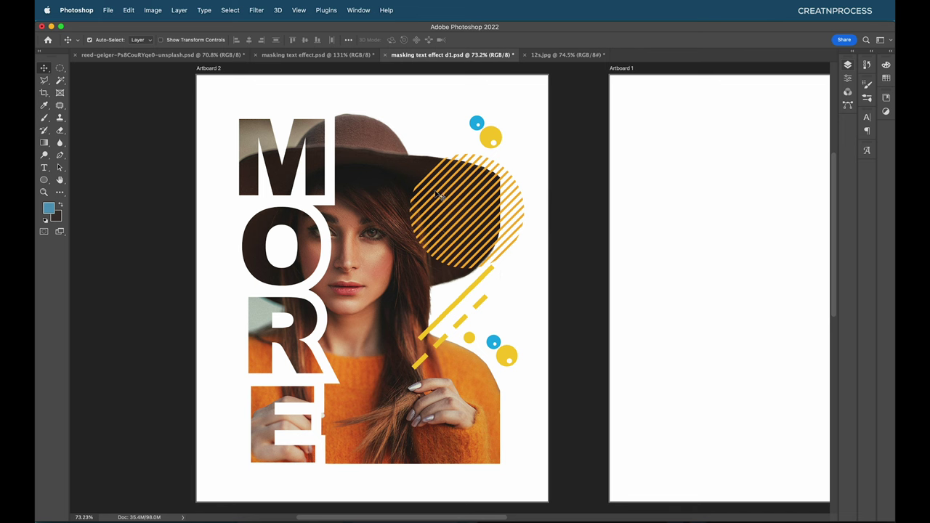
scroll(439, 196, "down", 2)
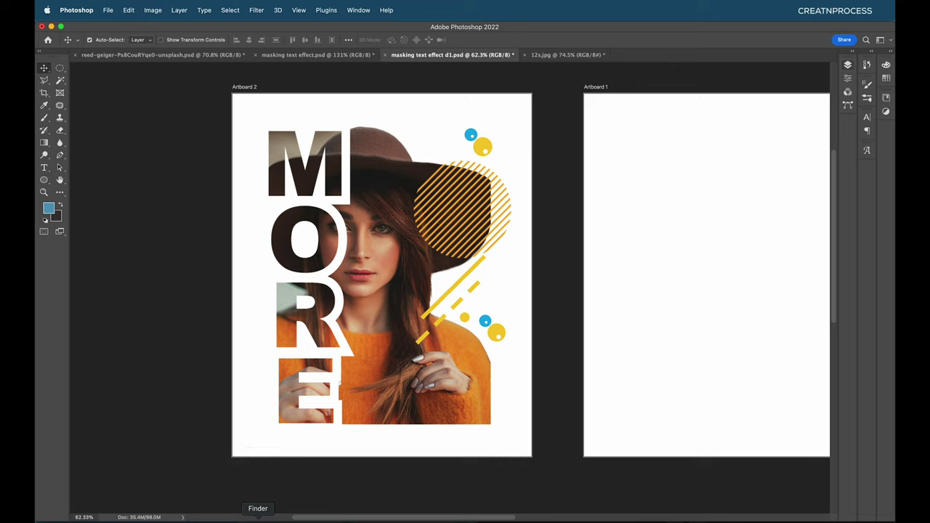
Place pexels-ali-pazani-2613260.jpg from the Finder Images folder over Artboard 1, aligned to the artboard's height
left_click(258, 521)
left_click(496, 121)
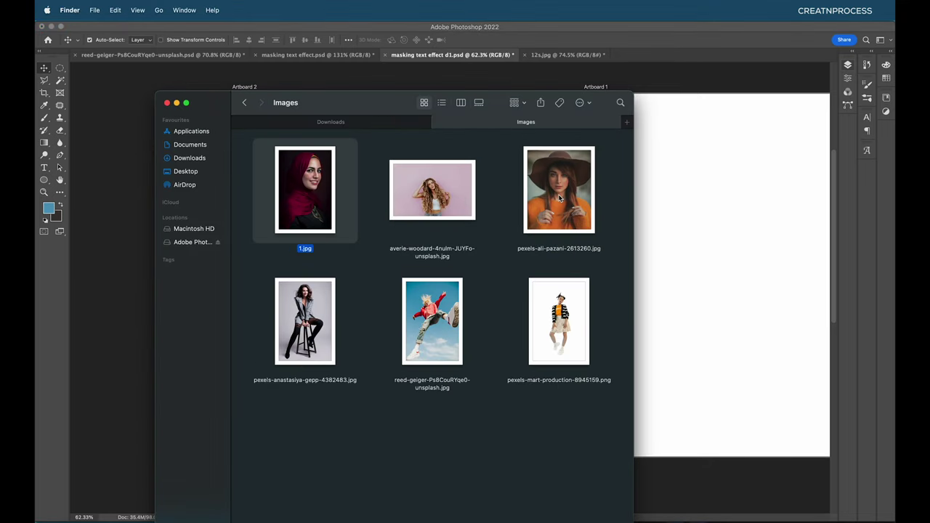
left_click(561, 195)
left_click_drag(564, 193, 695, 197)
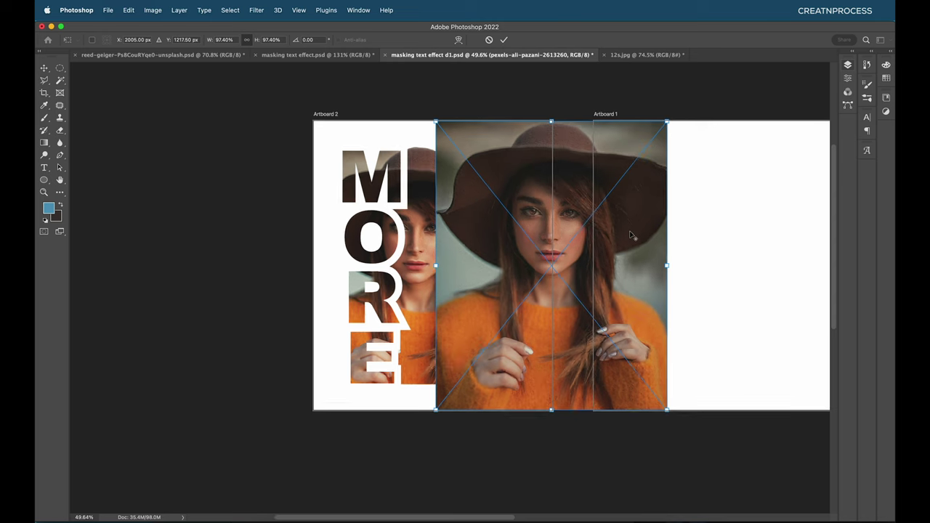
left_click_drag(631, 235, 589, 236)
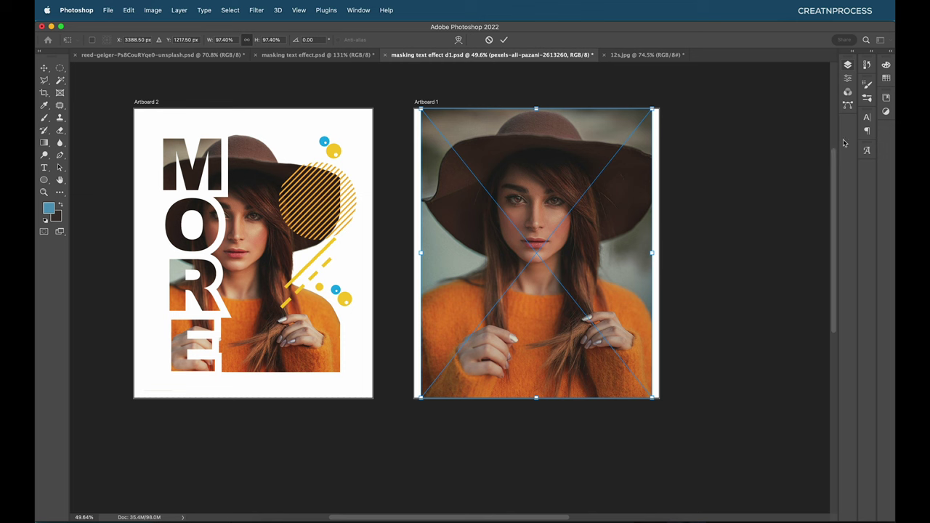
key("Return")
Convert the placed photo's smart object to layers, retaining its transforms
left_click(847, 65)
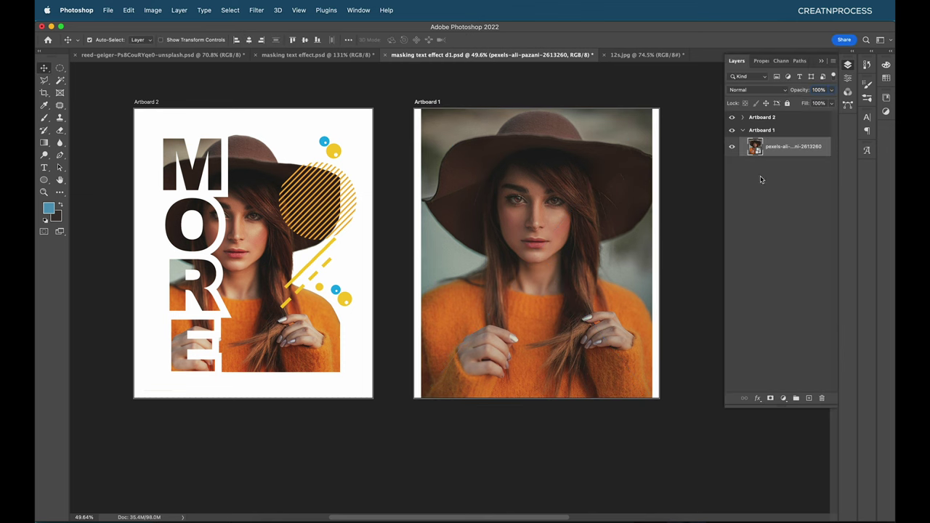
scroll(545, 203, "up", 3)
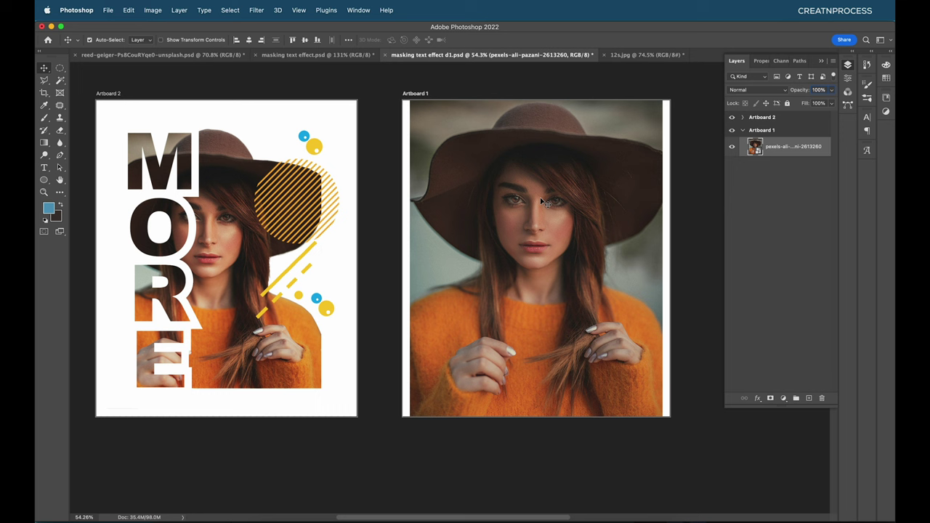
right_click(793, 148)
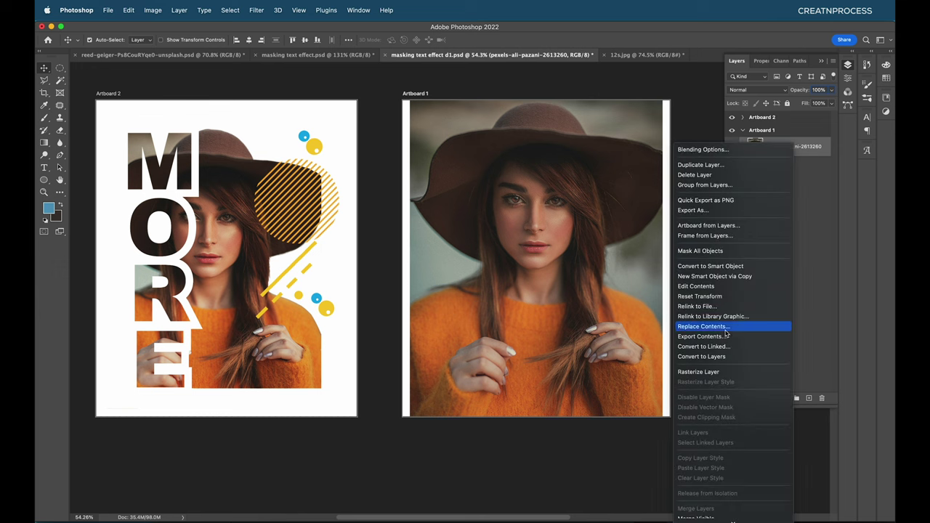
left_click(716, 356)
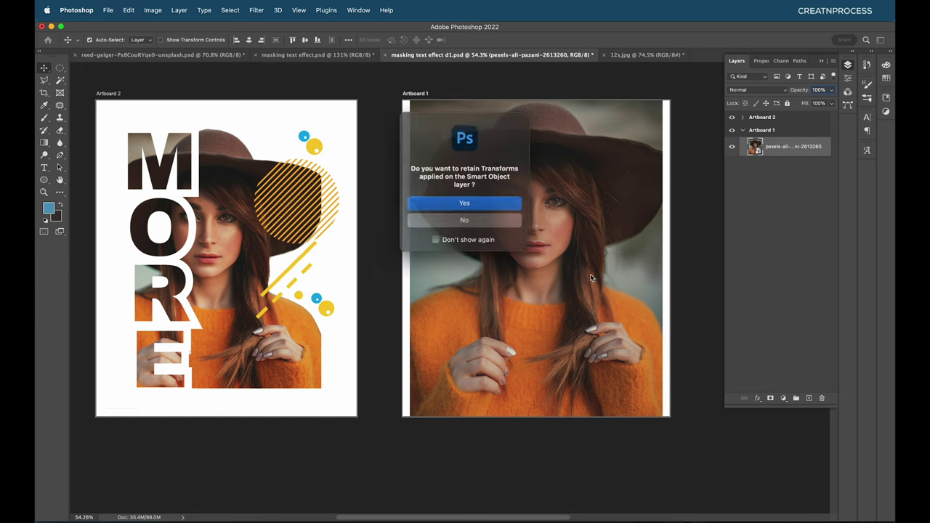
left_click(509, 206)
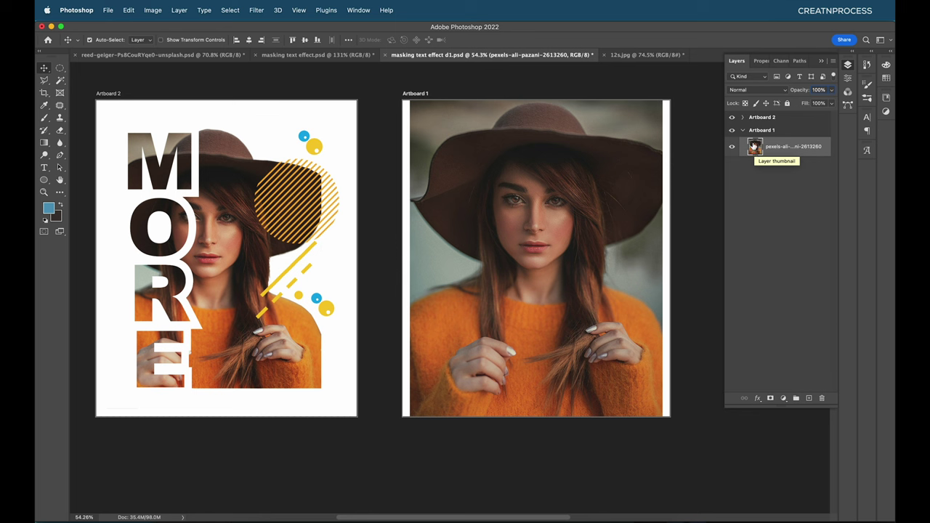
Try to cut out the woman on Artboard 1 with the Remove Background quick action
left_click(762, 63)
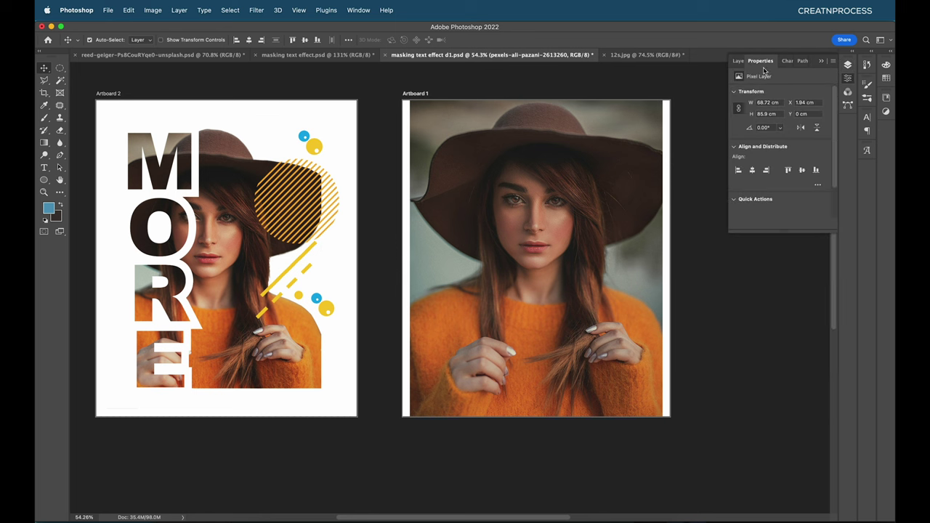
left_click(746, 200)
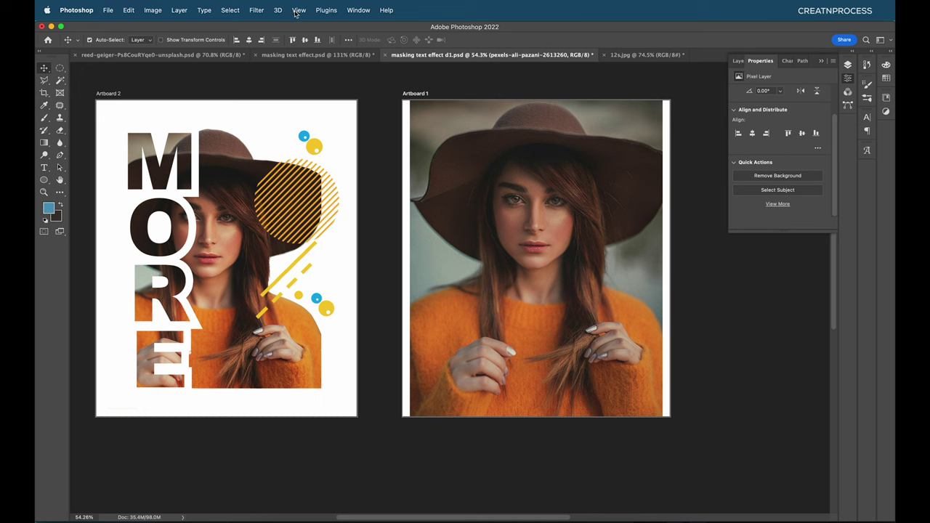
left_click(358, 10)
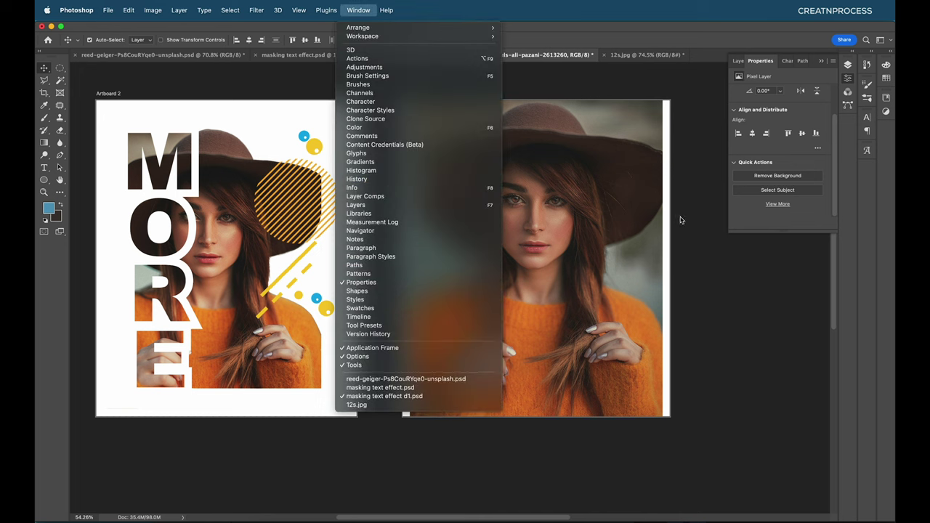
left_click(762, 69)
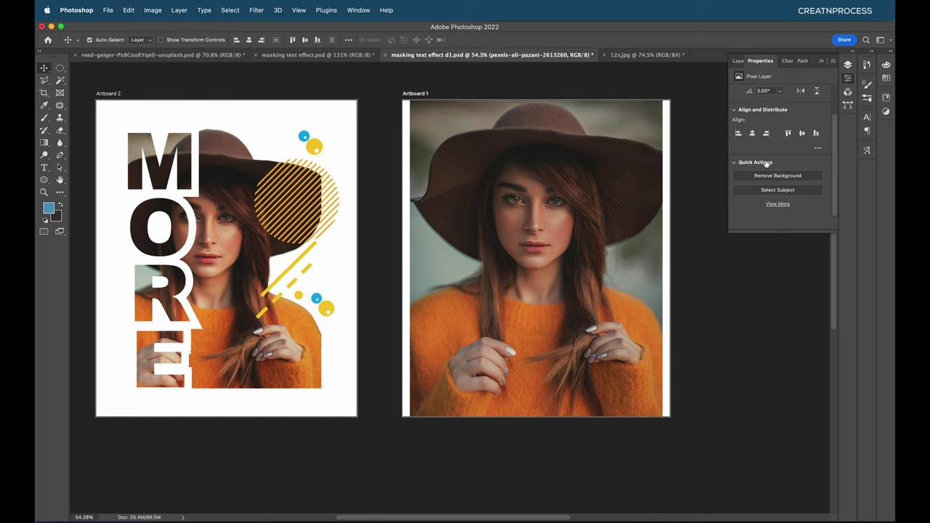
left_click(765, 178)
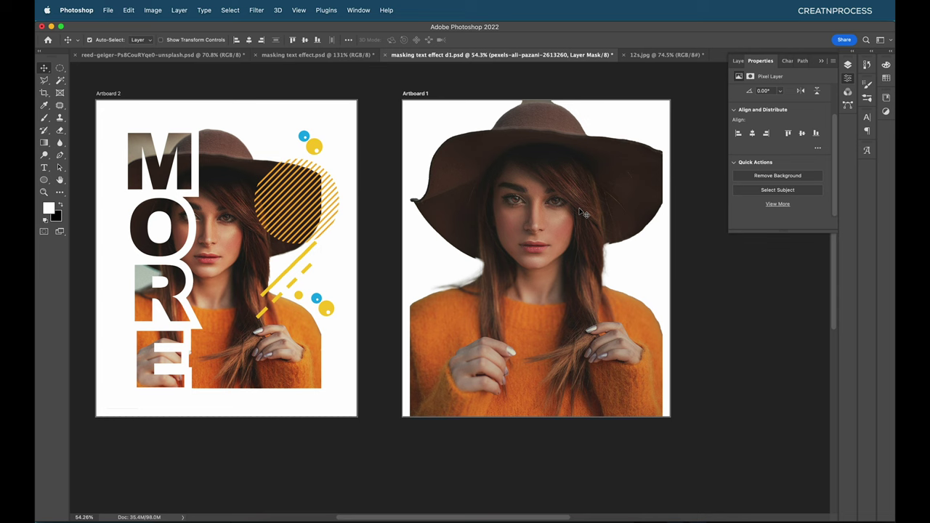
Inspect the cutout's edges around the hat and undo the background removal
scroll(507, 154, "up", 5)
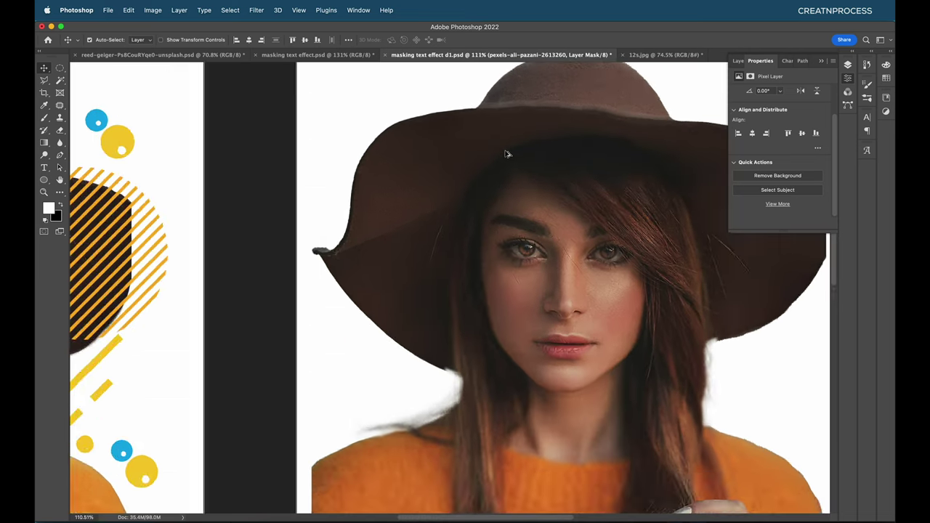
scroll(499, 201, "up", 2)
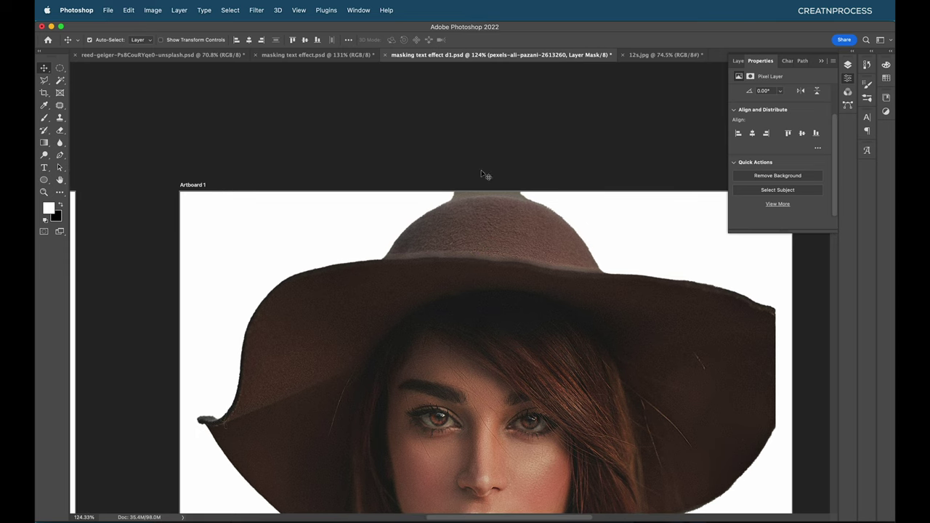
left_click_drag(370, 292, 434, 264)
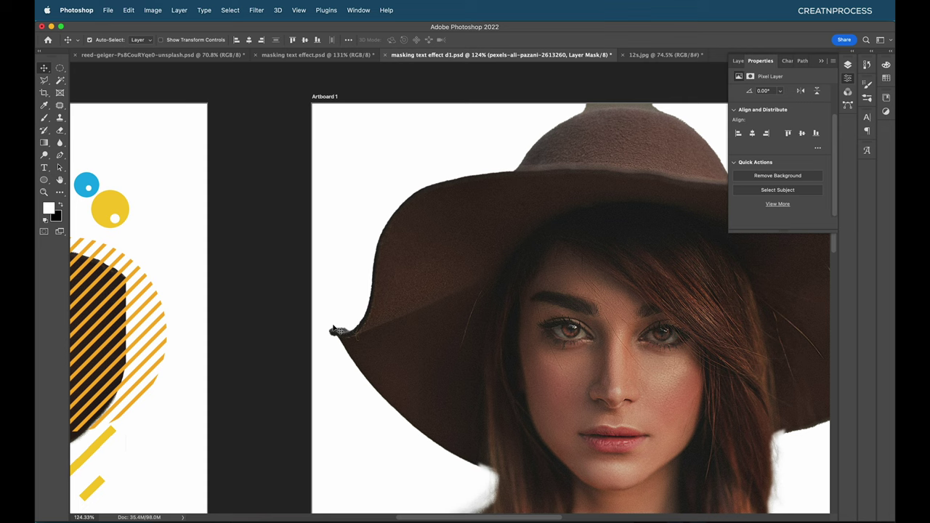
scroll(410, 328, "down", 3)
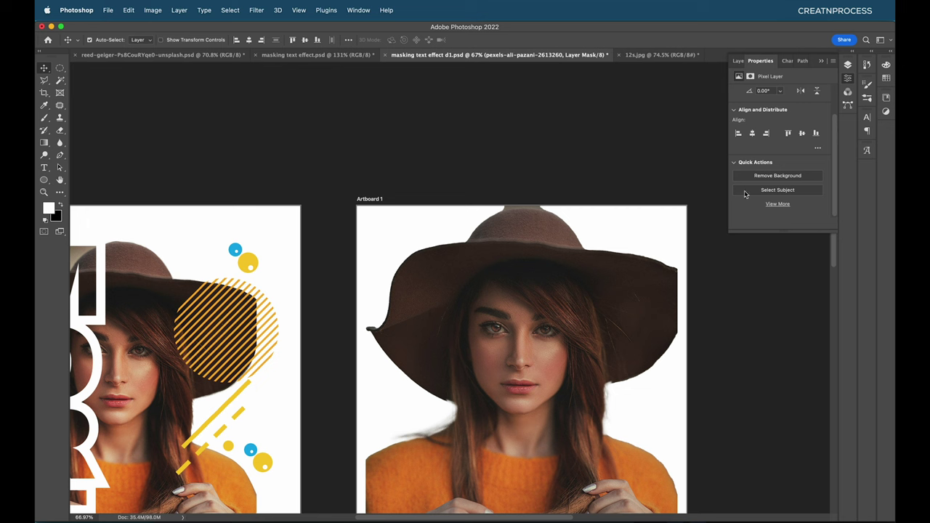
key("super+z")
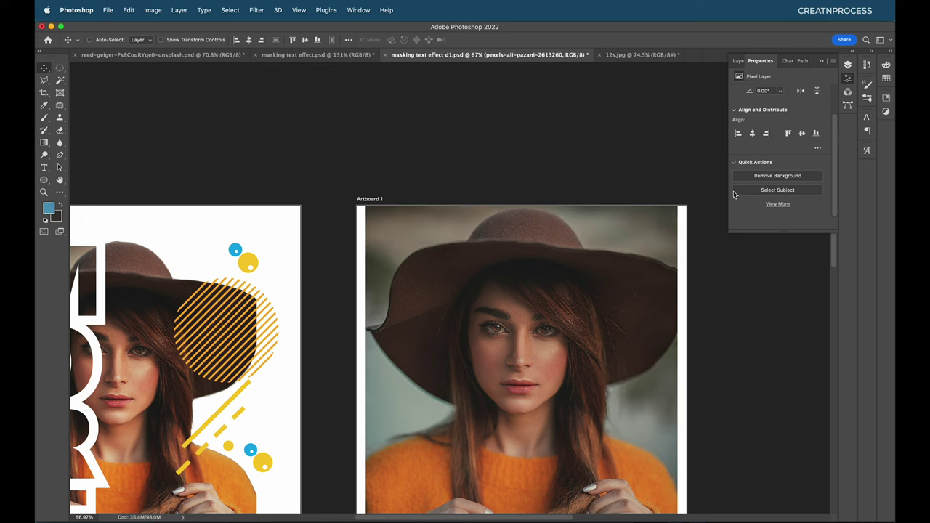
left_click(822, 61)
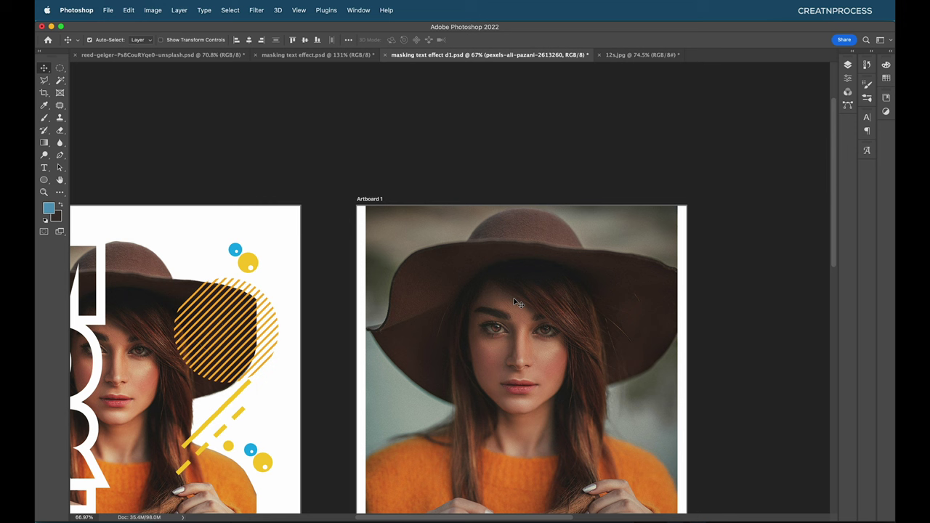
Select the woman with her hat in the Artboard 1 photo using the Object Selection tool
left_click(59, 79)
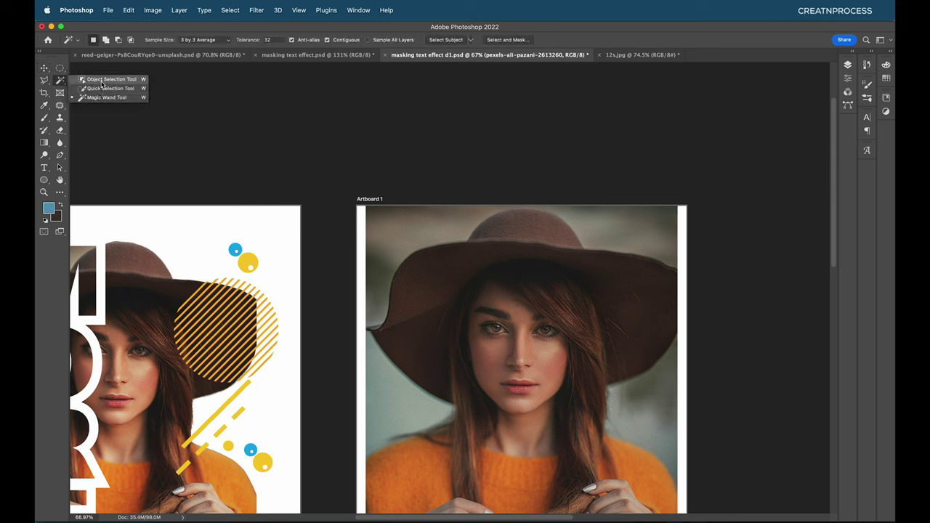
left_click(98, 80)
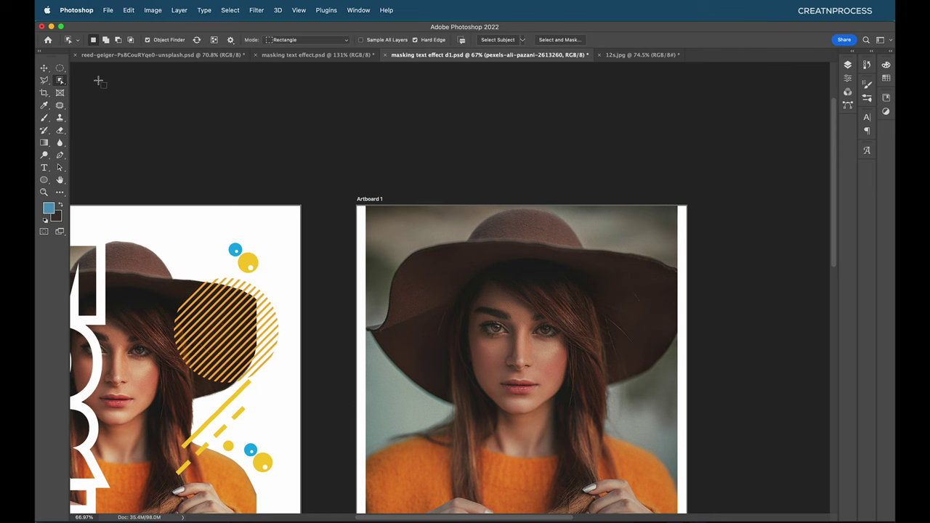
scroll(483, 320, "down", 2)
scroll(488, 339, "down", 3)
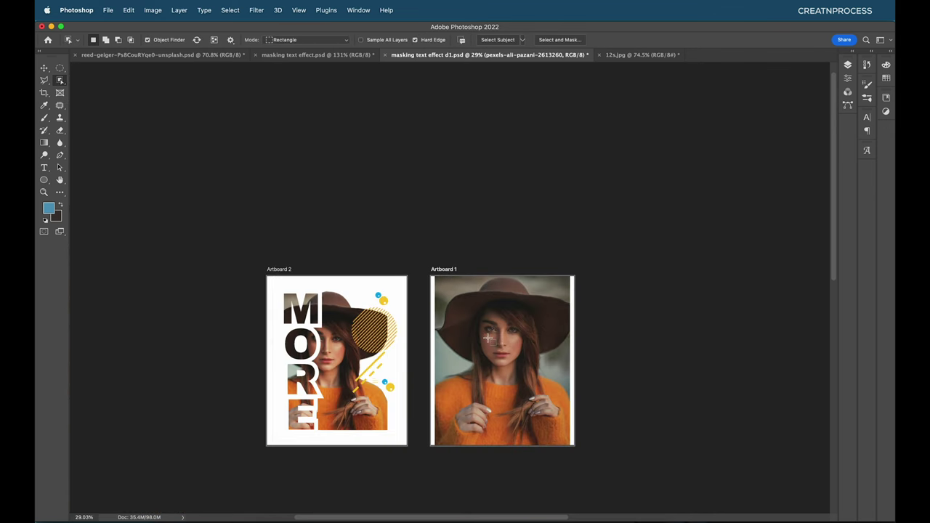
scroll(480, 323, "up", 1)
left_click(347, 40)
left_click(411, 167)
left_click_drag(418, 262, 599, 478)
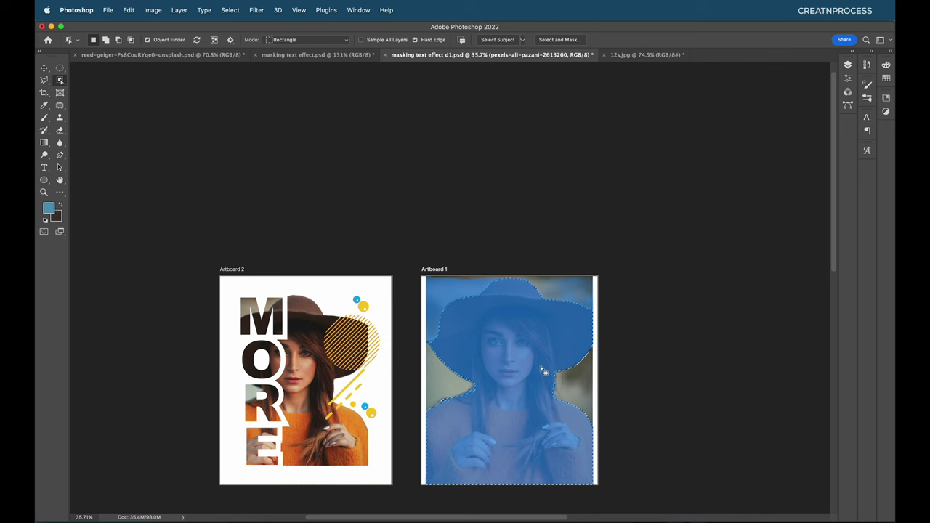
Add a layer mask to the photo layer from the selection of the woman
scroll(623, 327, "up", 3)
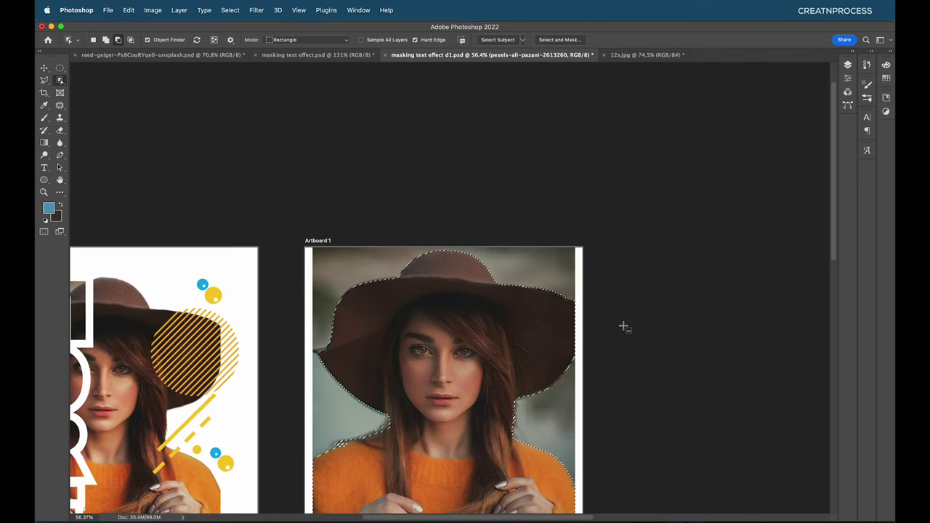
left_click(847, 65)
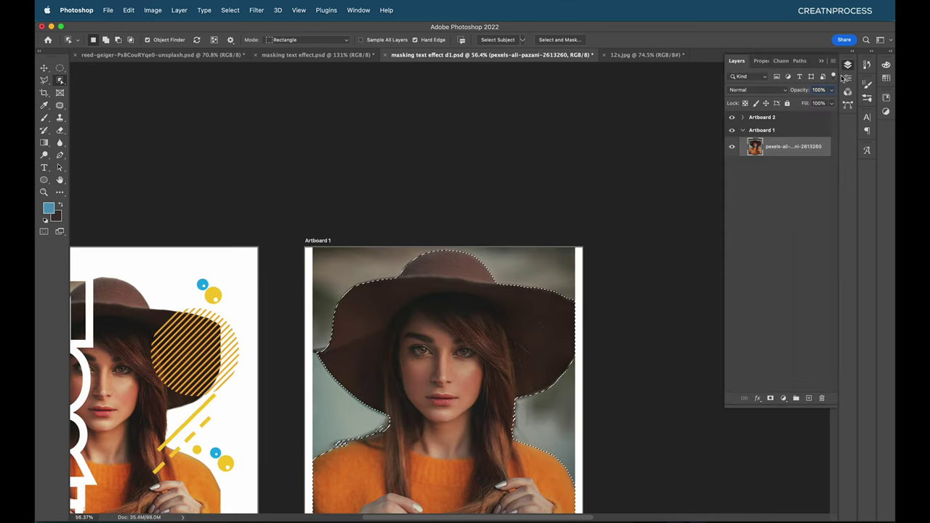
left_click(771, 399)
Examine the masked photo's edges around the hat, hair and shoulders on Artboard 1
key("backslash")
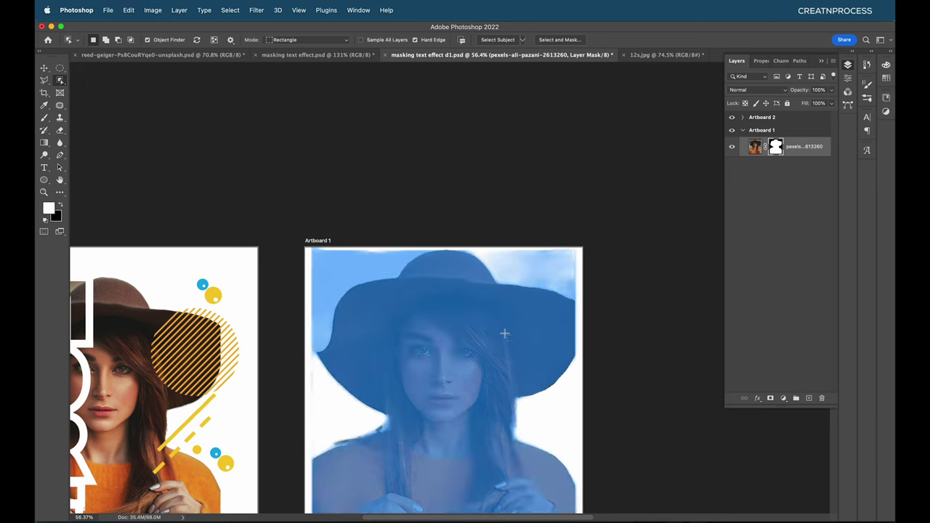
scroll(504, 333, "up", 2)
key("backslash")
scroll(617, 285, "up", 3)
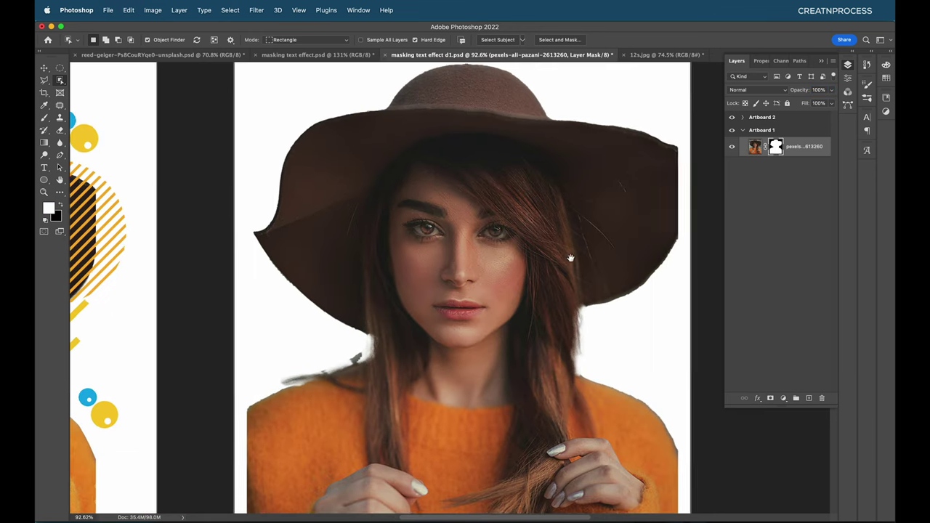
left_click_drag(571, 258, 579, 210)
key("backslash")
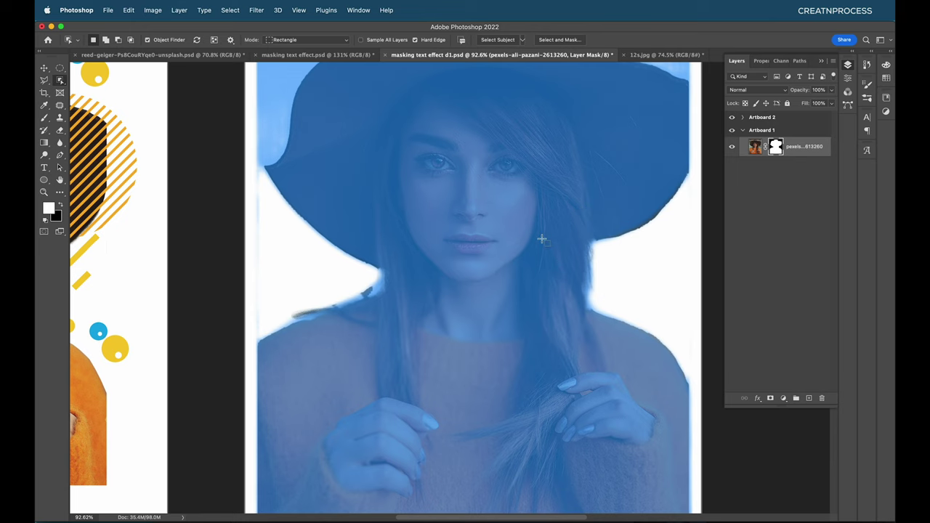
scroll(542, 239, "down", 2)
scroll(452, 145, "up", 3)
key("backslash")
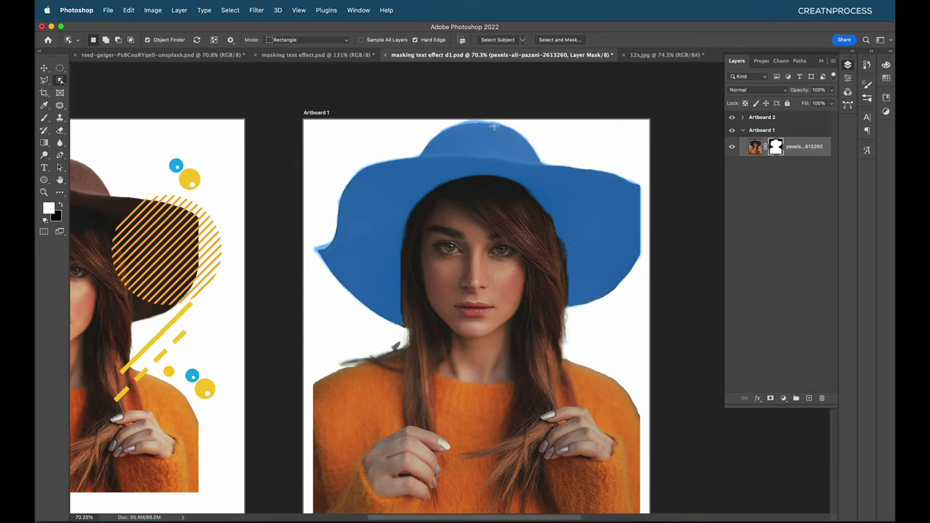
key("backslash")
key("backslash")
key("ctrl+BackSpace")
scroll(414, 313, "up", 1)
key("backslash")
key("backslash")
scroll(602, 380, "up", 1)
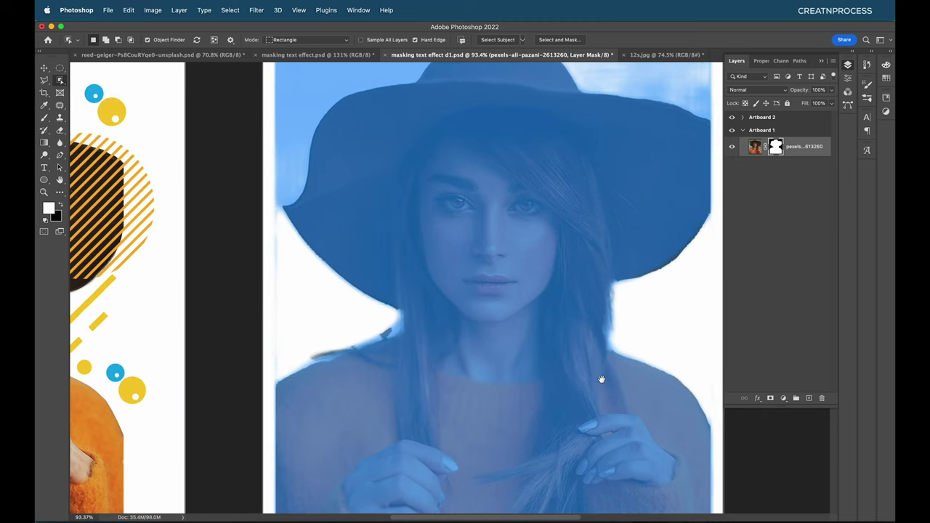
Turn off Object Finder for the Object Selection tool
key("backslash")
scroll(662, 291, "up", 1)
key("backslash")
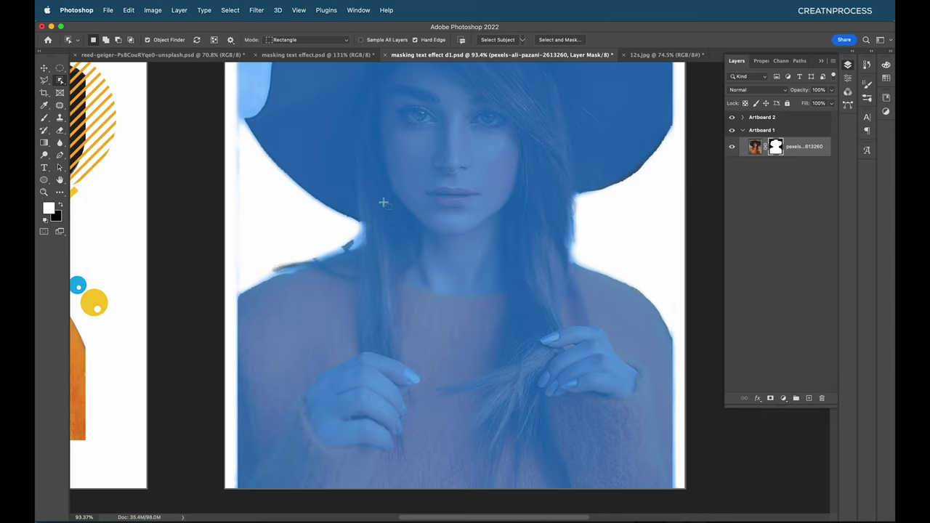
key("backslash")
left_click(147, 41)
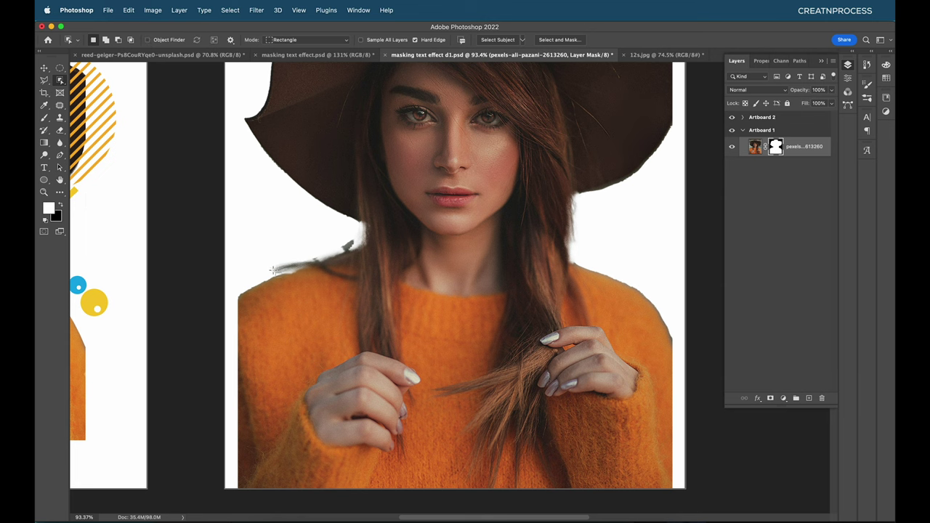
Turn the layer mask back into a selection of the woman and include the hat brim's pointed tip
left_click_drag(521, 201, 530, 277)
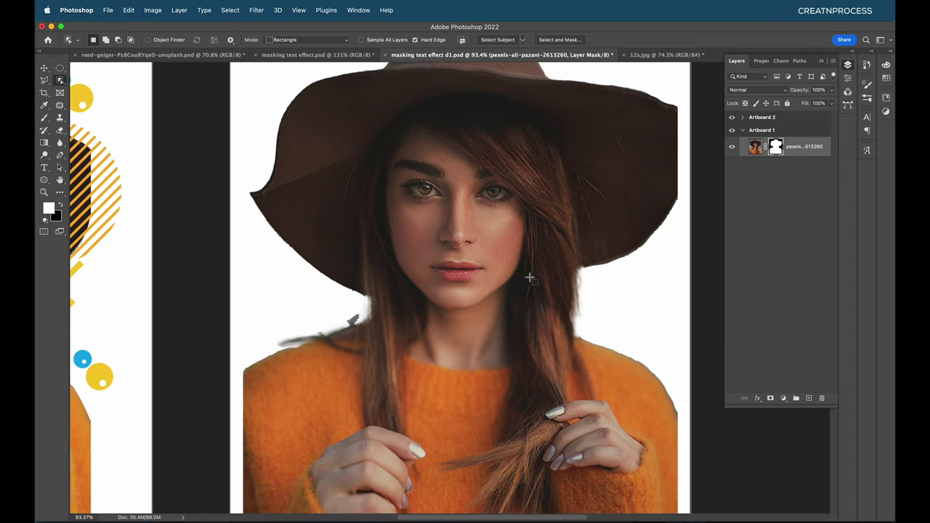
left_click(776, 149, "ctrl")
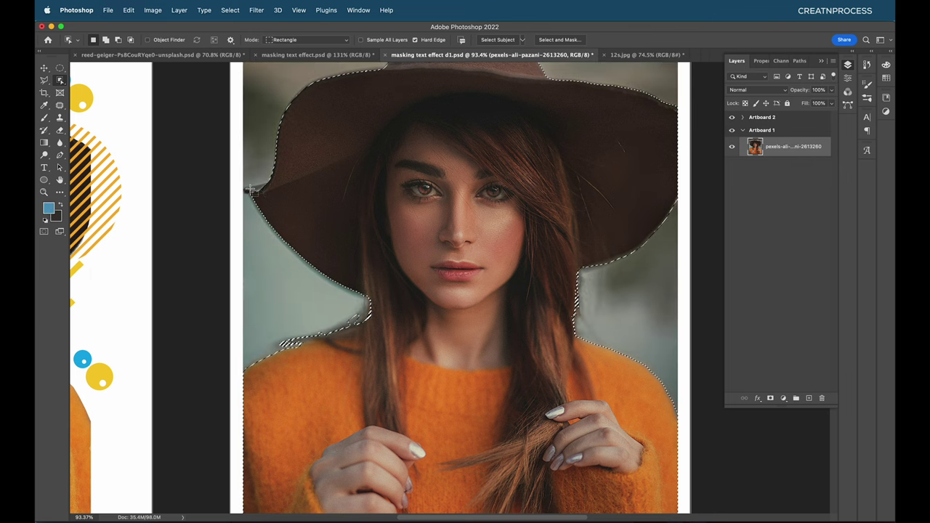
scroll(277, 193, "up", 2)
left_click_drag(253, 192, 280, 186)
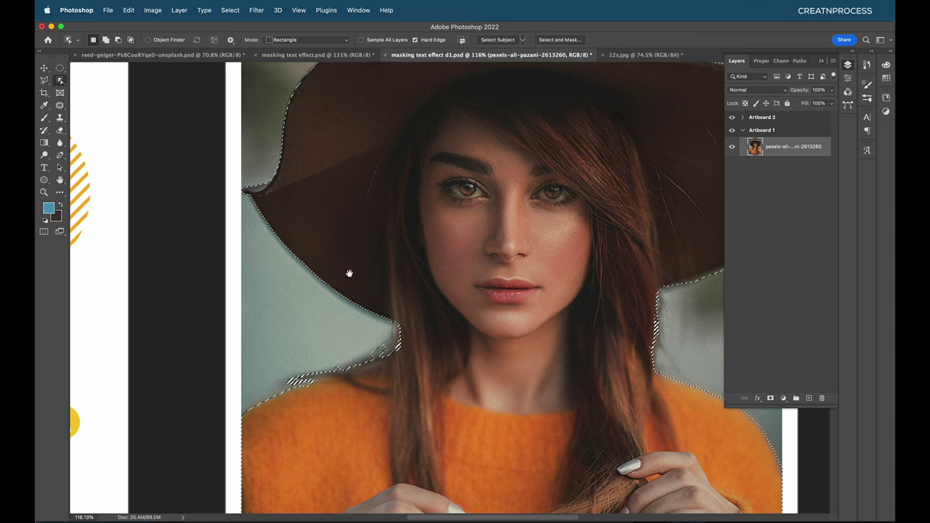
Try to subtract the background remnants between the hair and the shoulder below the hat's pointed tip
scroll(349, 272, "down", 5)
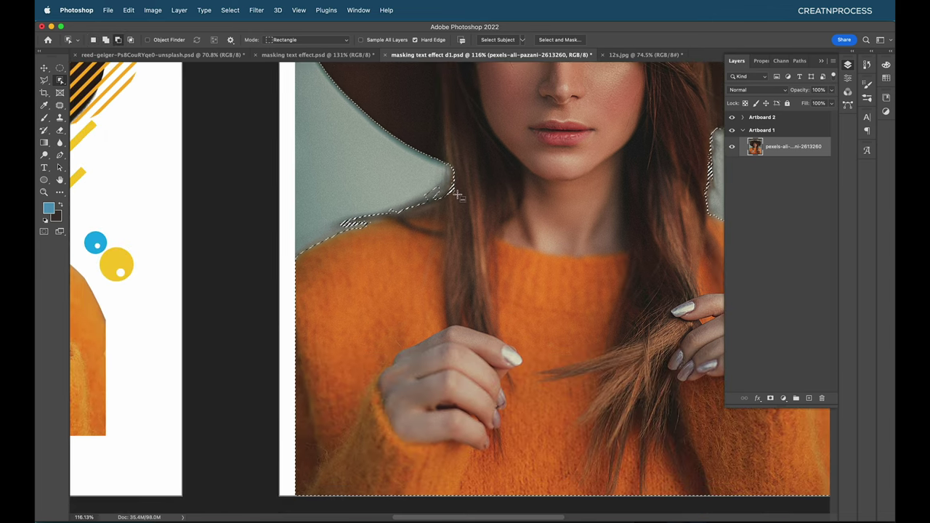
scroll(458, 198, "up", 3)
left_click_drag(466, 149, 349, 212)
left_click_drag(252, 277, 329, 229)
key("super+0")
Clean up the selection edge along the hair between the hat brim and the other shoulder
scroll(506, 173, "up", 3)
left_click_drag(502, 141, 519, 228)
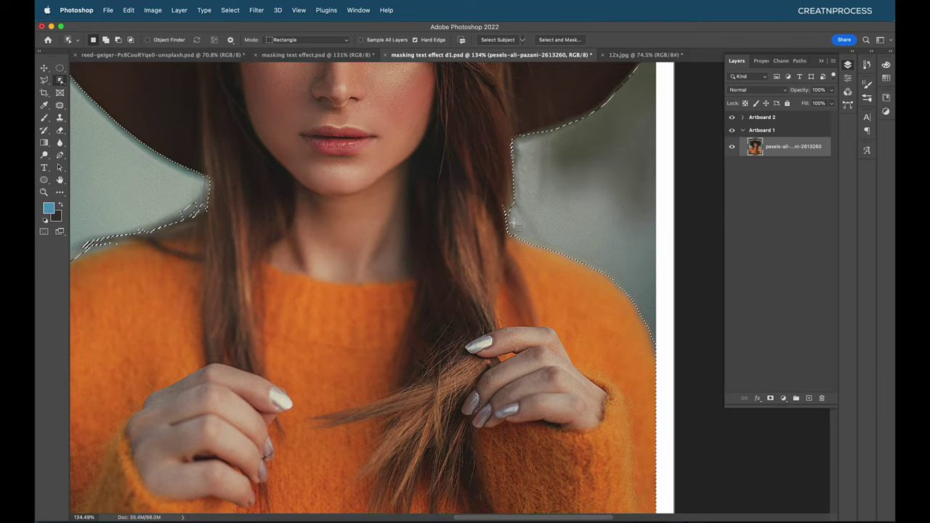
left_click_drag(494, 191, 514, 247)
Subtract the small leftover background patch in the corner between the hair and the shoulder from the selection
scroll(208, 227, "up", 5)
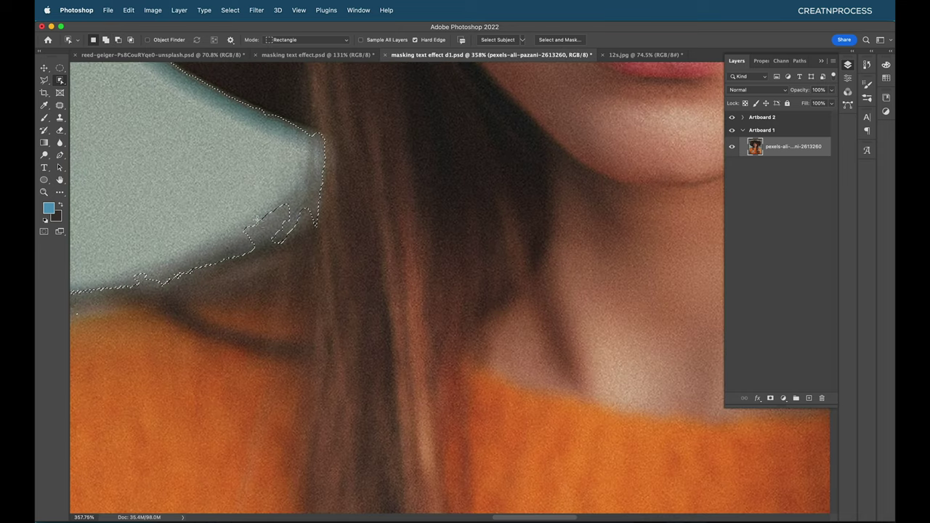
left_click(267, 234, "alt")
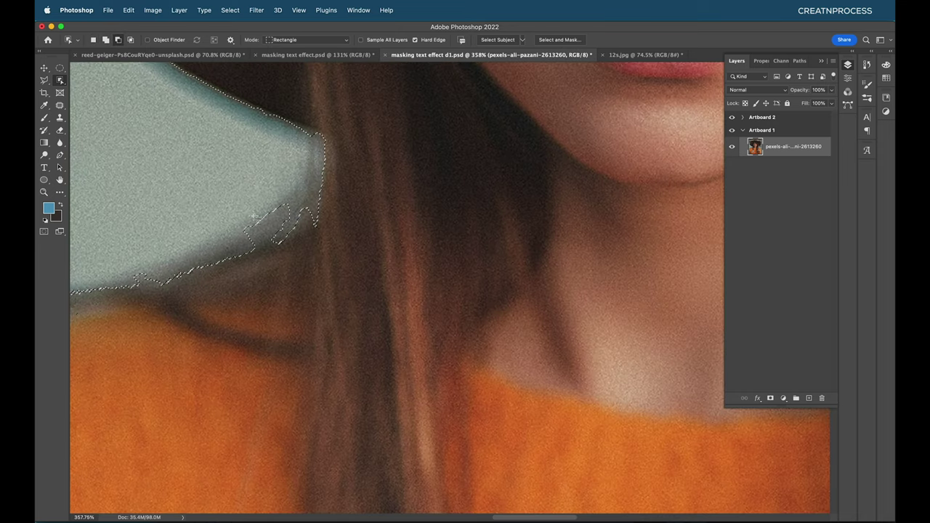
left_click_drag(251, 195, 280, 237)
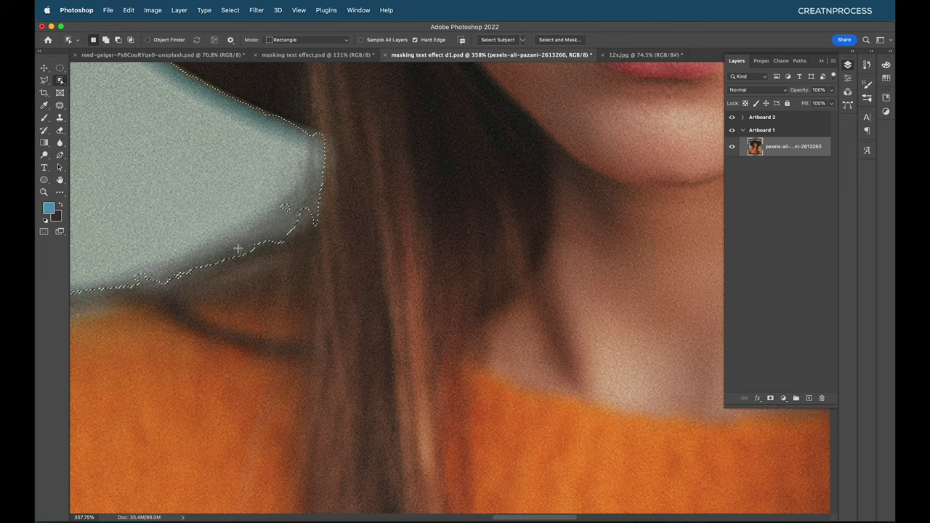
Add a layer mask to the photo layer from the corrected selection and inspect its edges
scroll(289, 200, "down", 10)
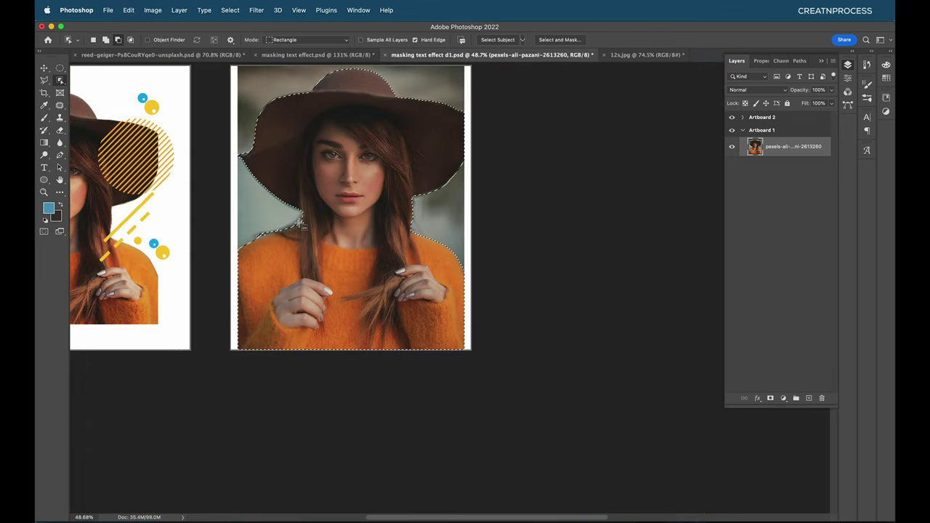
left_click(770, 399)
scroll(303, 201, "up", 5)
left_click_drag(303, 201, 412, 314)
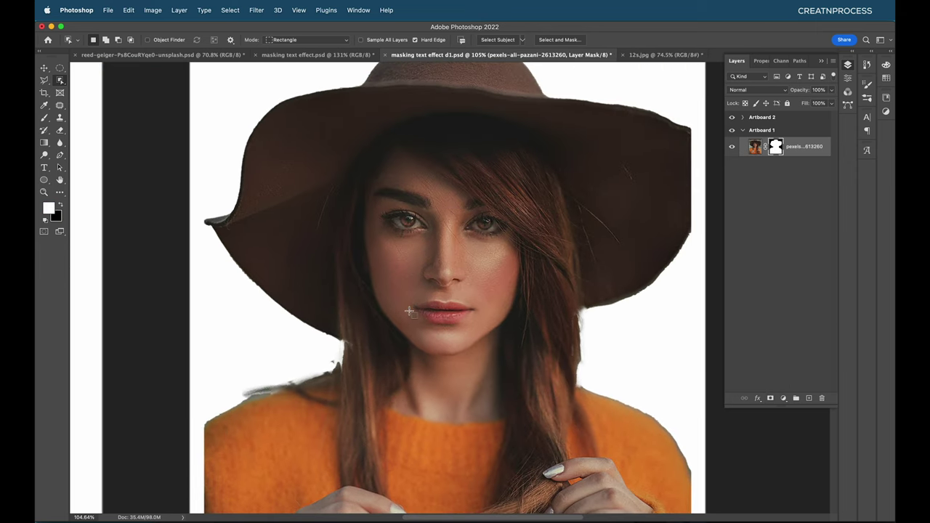
In Select and Mask, fill in the missing hair and shoulder edge with the Quick Selection tool at size 20
left_click(558, 40)
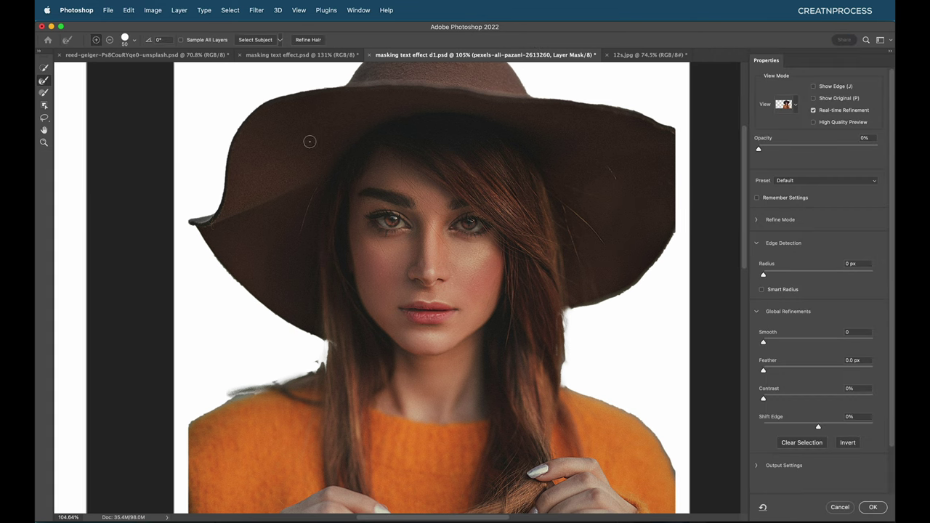
left_click(45, 68)
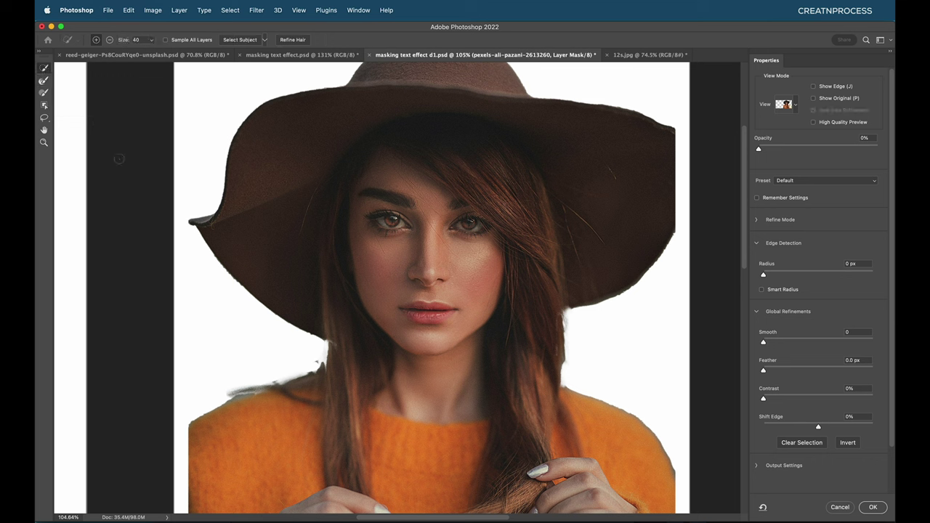
left_click_drag(328, 369, 333, 337)
left_click_drag(248, 397, 232, 394)
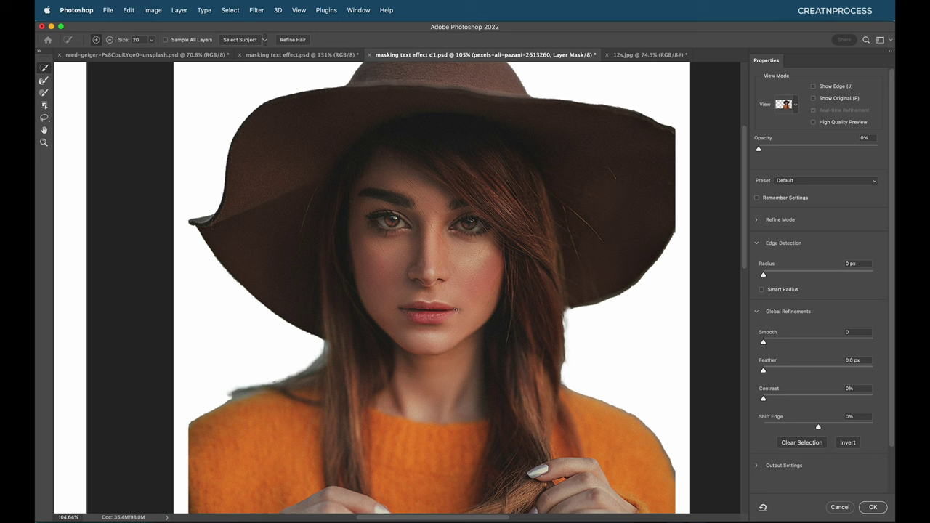
Refine the hair and shoulder edges on both sides with the Refine Edge Brush at size 50 and apply the refined mask
left_click(43, 82)
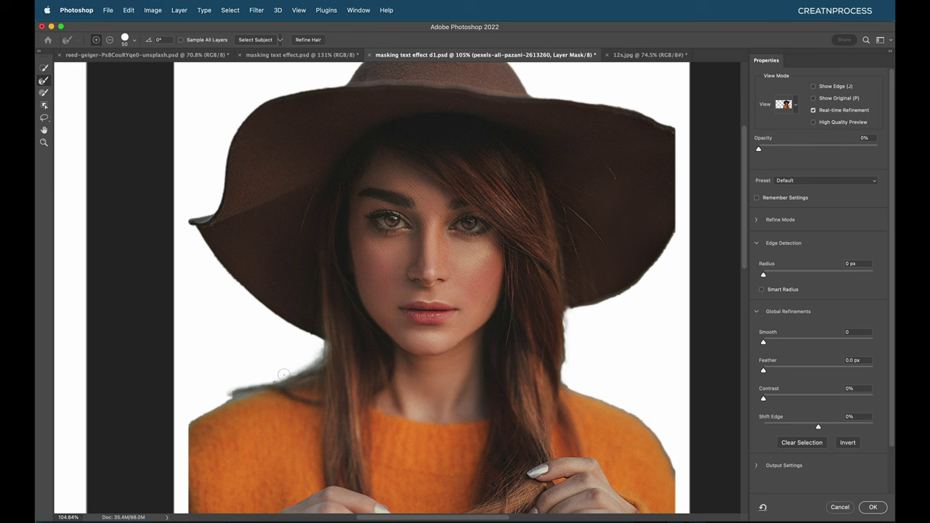
mouse_move(255, 381)
left_mouse_down()
mouse_move(224, 394)
mouse_move(248, 385)
mouse_move(212, 399)
mouse_move(288, 373)
left_mouse_up()
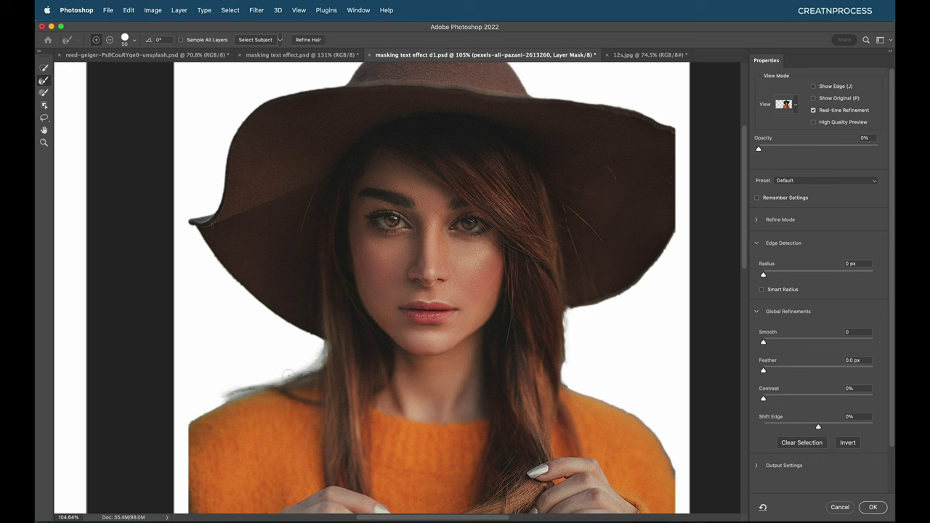
left_click_drag(210, 403, 243, 388)
mouse_move(575, 373)
left_mouse_down()
mouse_move(568, 322)
mouse_move(568, 362)
mouse_move(562, 343)
mouse_move(560, 358)
mouse_move(569, 381)
mouse_move(568, 319)
mouse_move(570, 359)
left_mouse_up()
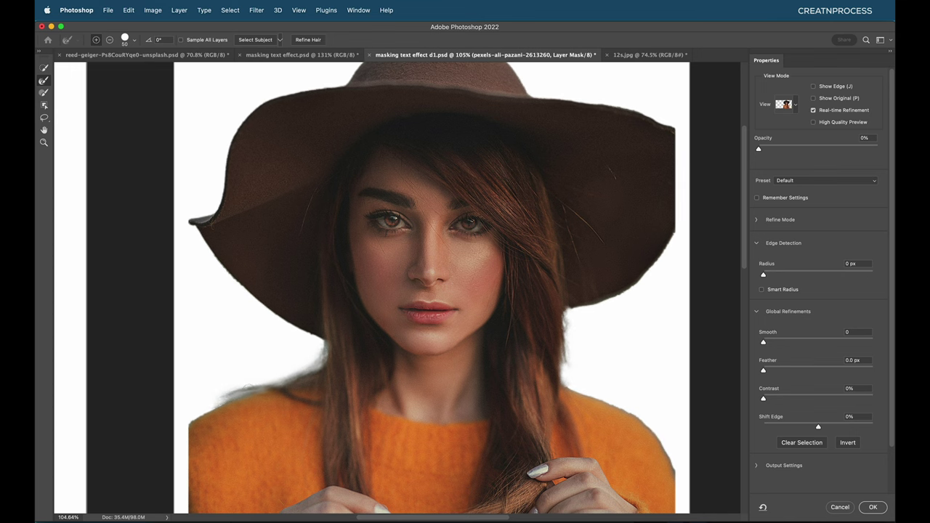
scroll(375, 378, "down", 5)
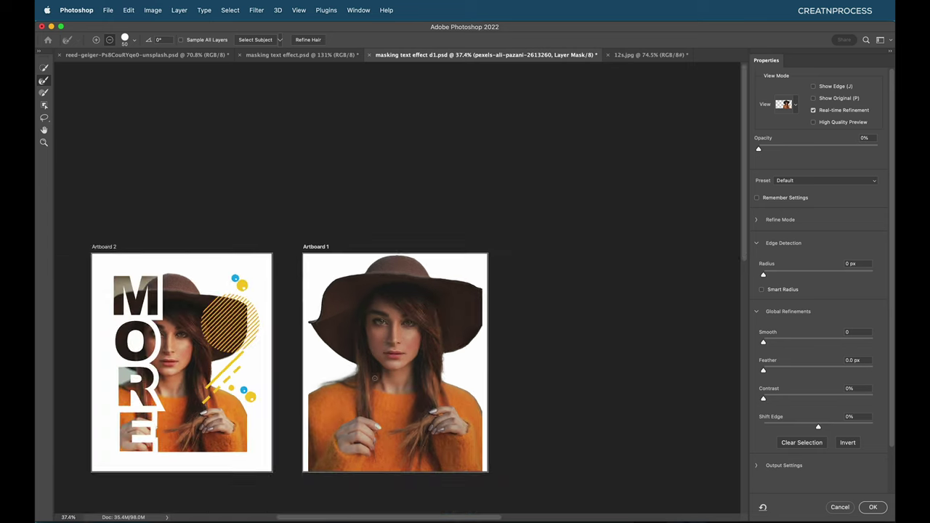
scroll(375, 378, "up", 1)
left_click(874, 508)
scroll(579, 340, "up", 2)
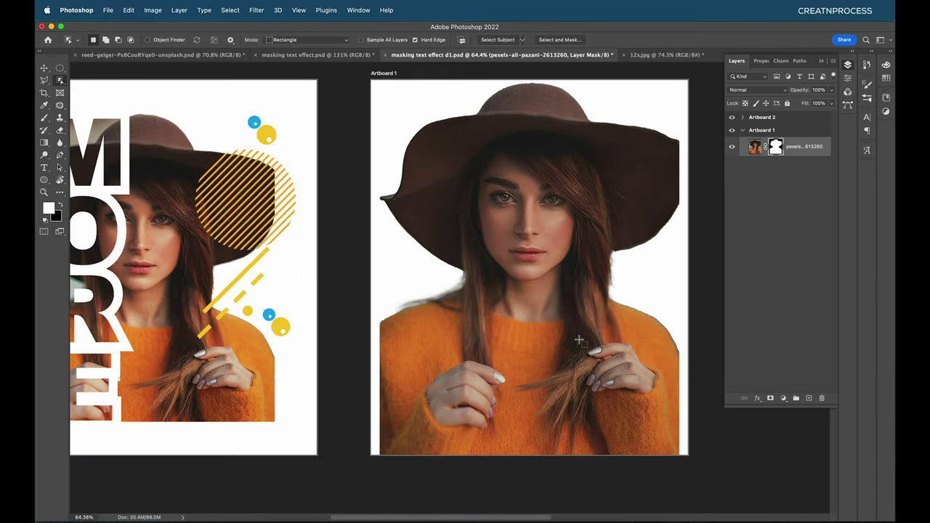
scroll(579, 340, "down", 2)
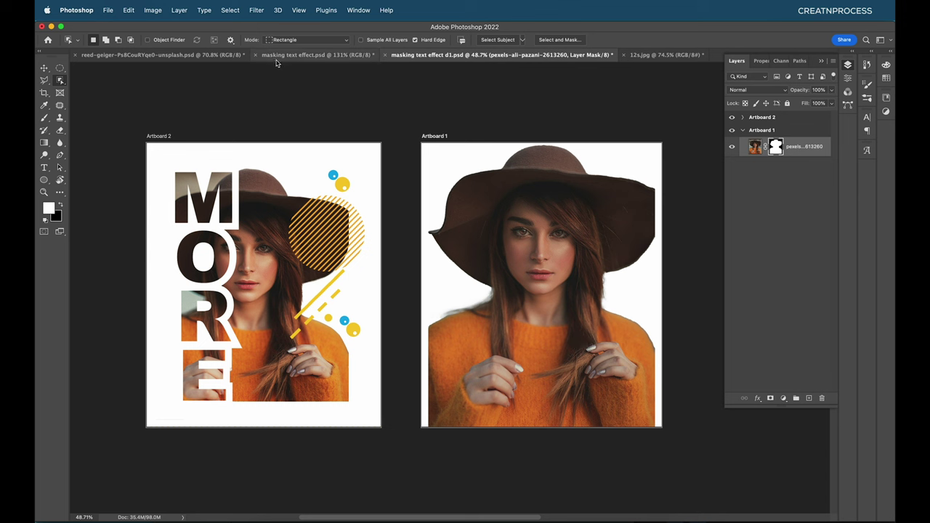
left_click(236, 11)
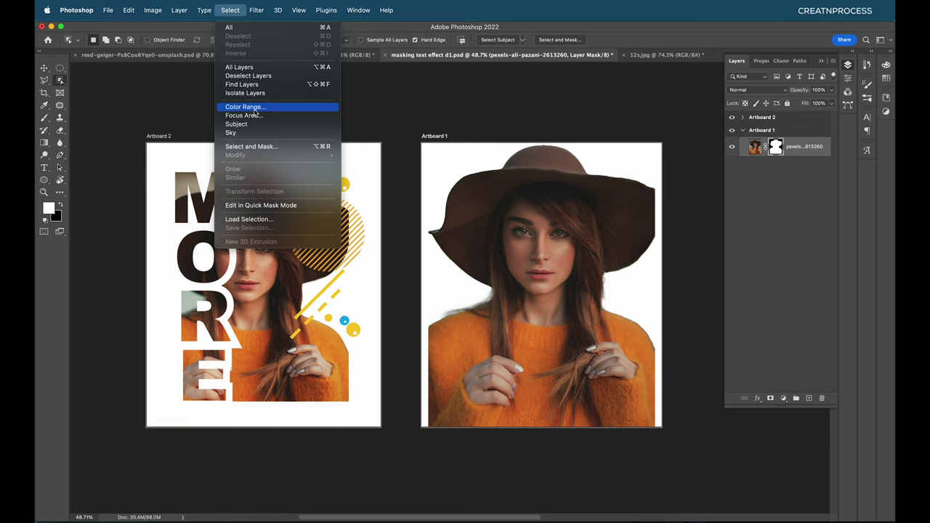
left_click(770, 223)
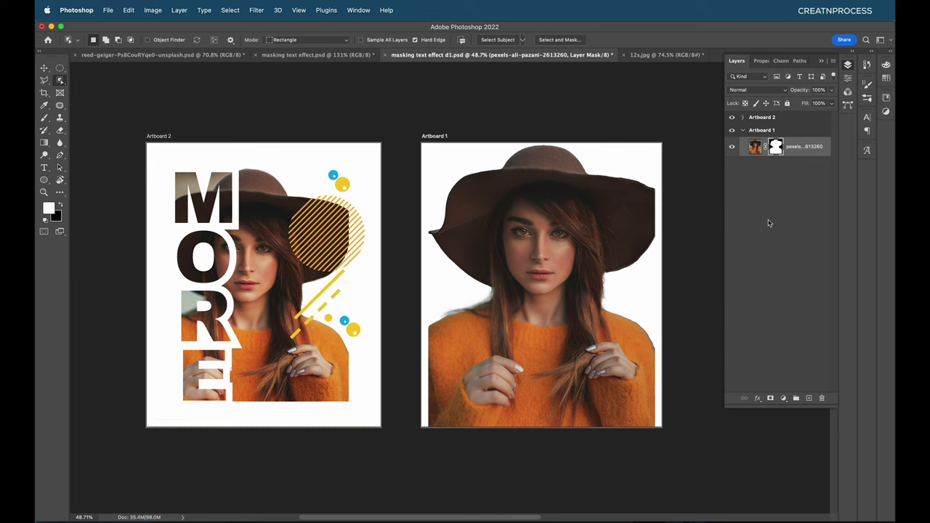
scroll(618, 254, "up", 1)
scroll(598, 258, "down", 2)
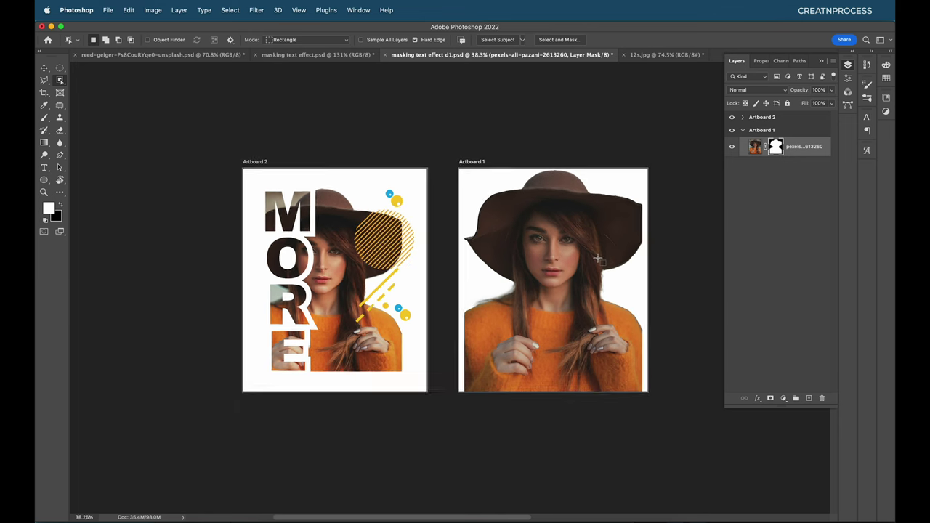
scroll(598, 258, "up", 1)
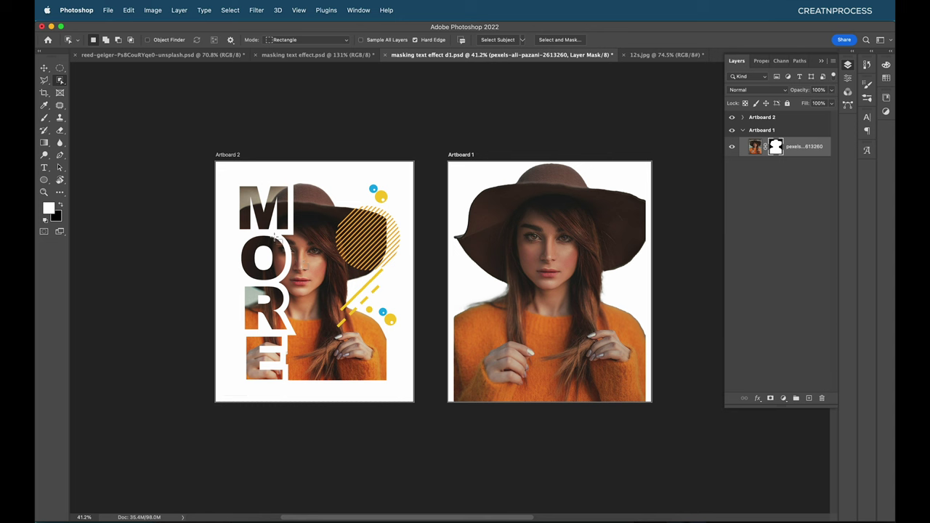
Duplicate the masked photo layer on Artboard 1 and delete the copy's layer mask without applying it
left_click_drag(814, 156, 809, 398)
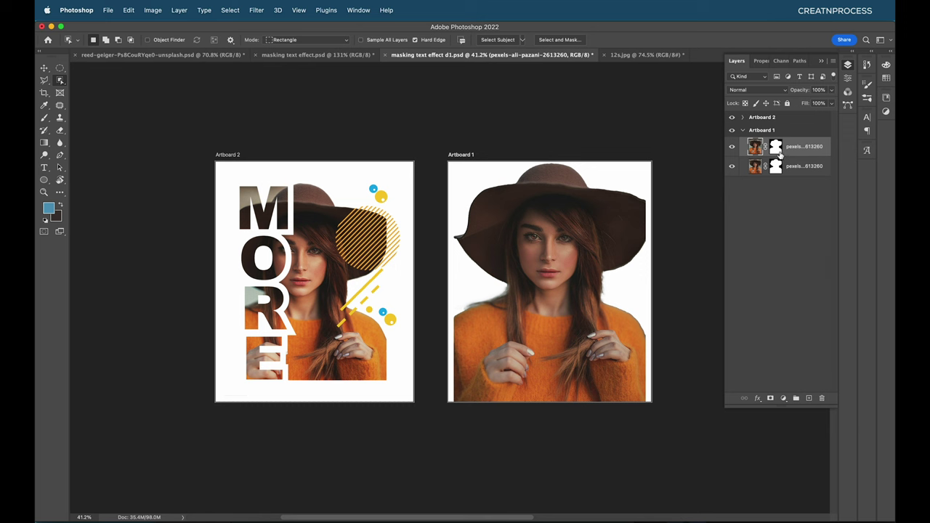
left_click_drag(777, 150, 824, 401)
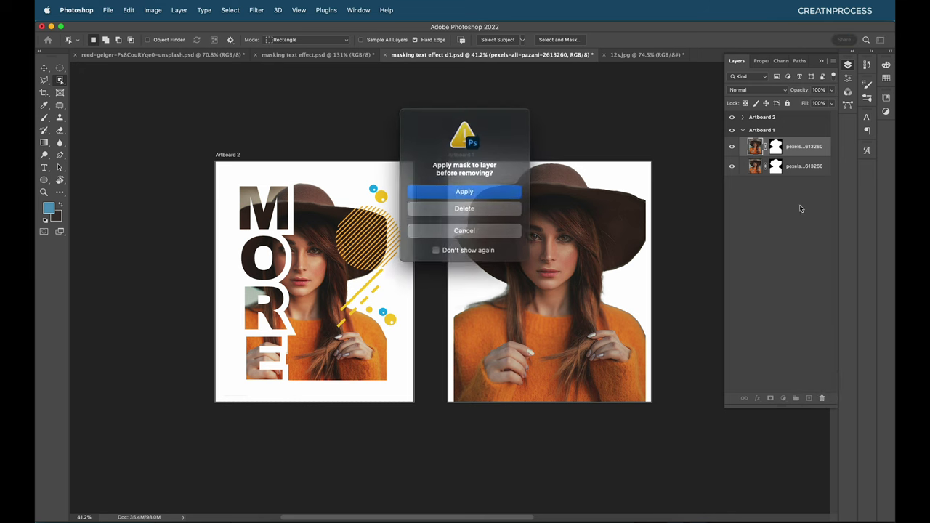
left_click(469, 207)
Compare the unmasked photo copy with the masked layer by toggling their visibility, leaving both shown
left_click(732, 148)
left_click(732, 148)
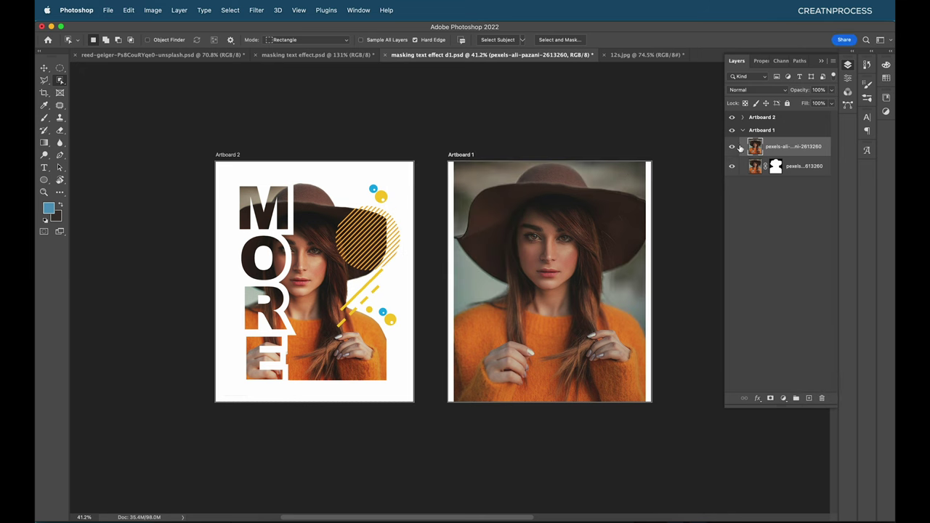
left_click(732, 149)
left_click(732, 166)
left_click(732, 166)
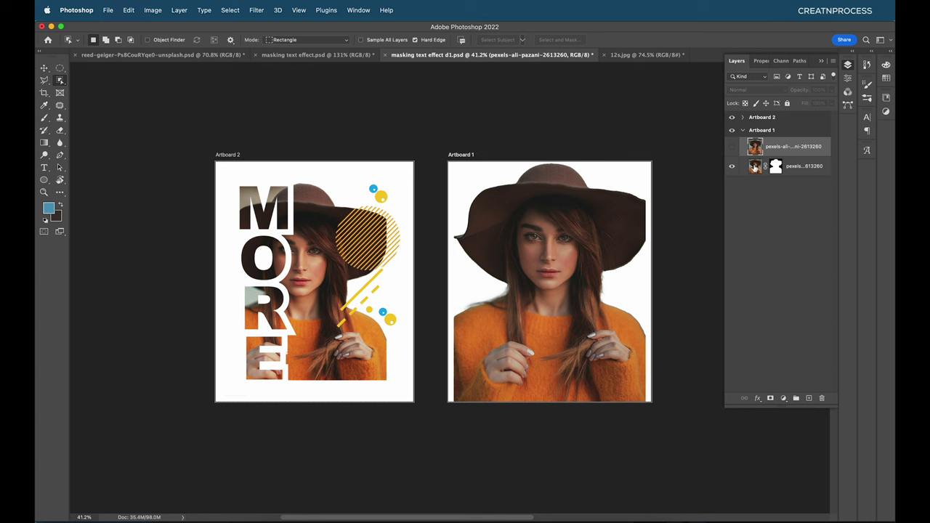
left_click(732, 146)
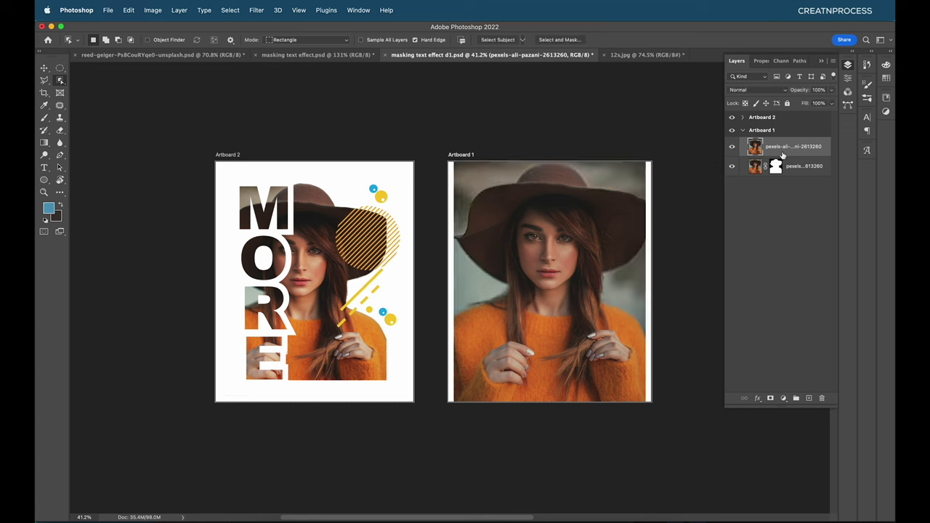
Add the white text MORE with one letter per line over the woman's photo on Artboard 1
key("t")
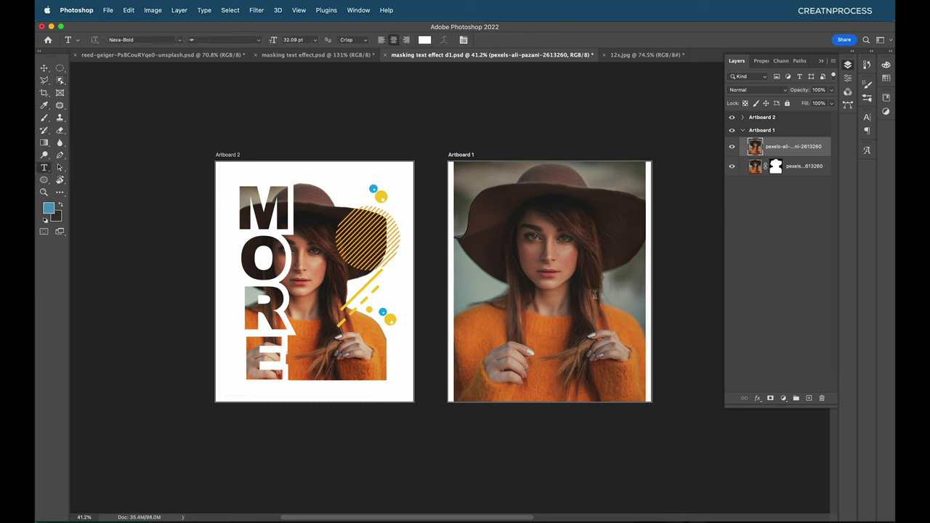
left_click(506, 232)
key("BackSpace")
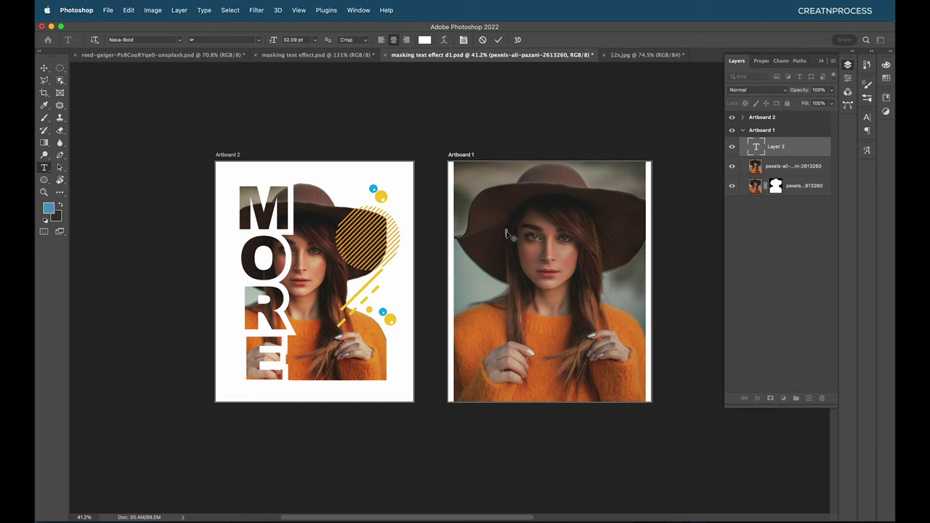
type("M O R E")
left_click(45, 69)
Scale the vertical MORE text up to about 1270% over the woman's face and sweater
key("super+t")
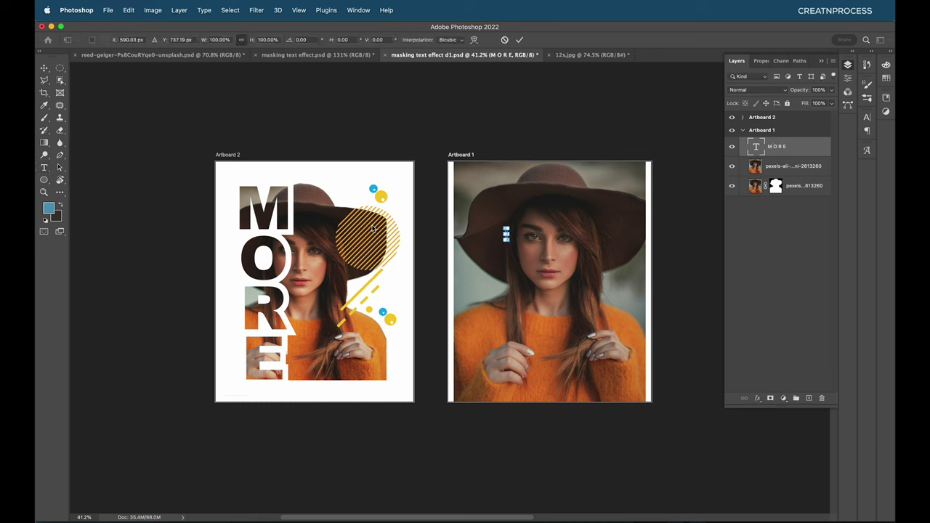
left_click_drag(508, 247, 509, 320)
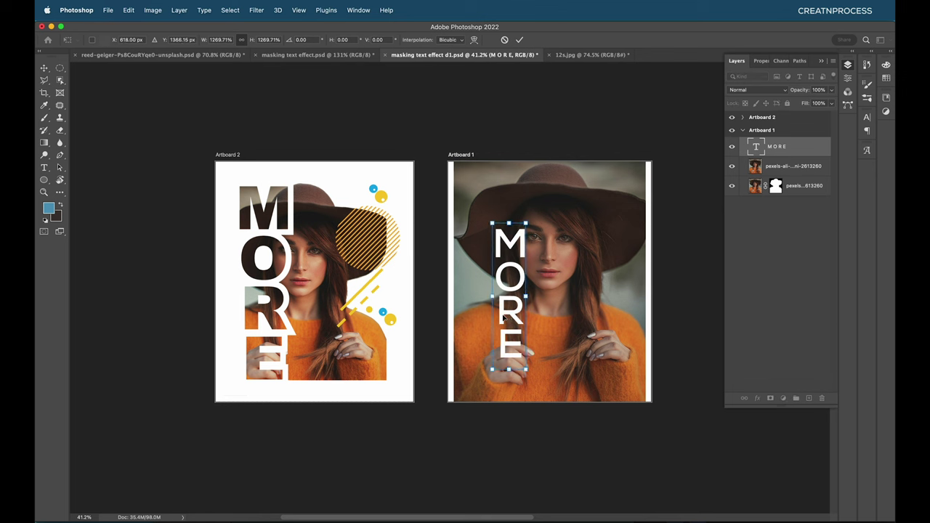
key("Return")
Change the font of the vertical MORE text to Arial Black
key("t")
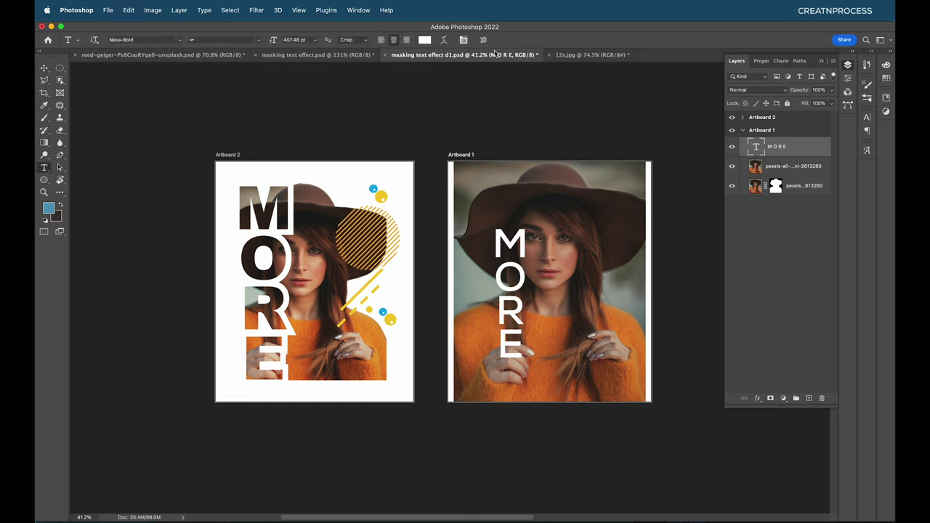
left_click(464, 40)
left_click(755, 132)
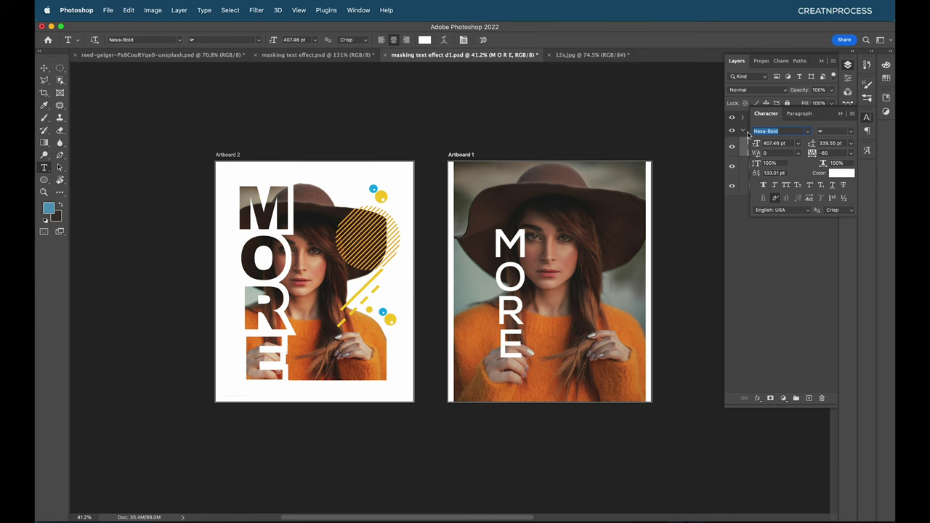
type("ari")
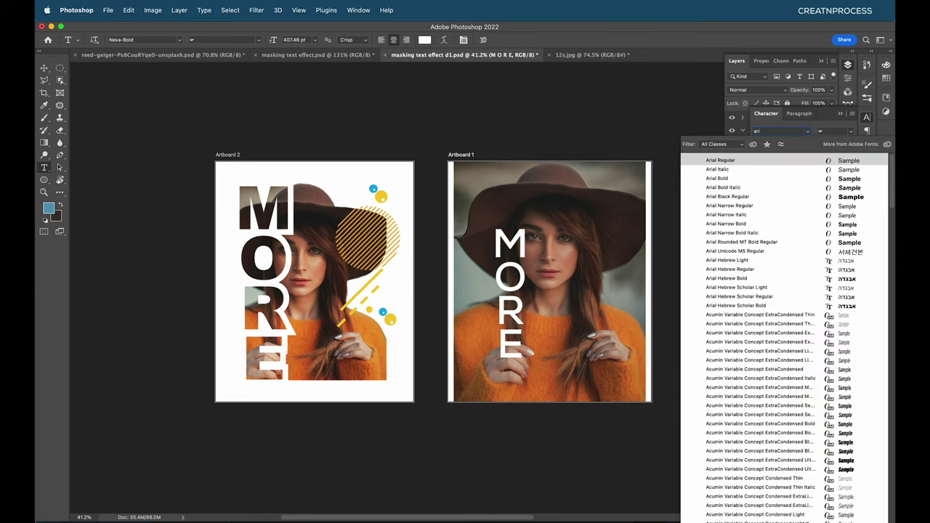
left_click(772, 200)
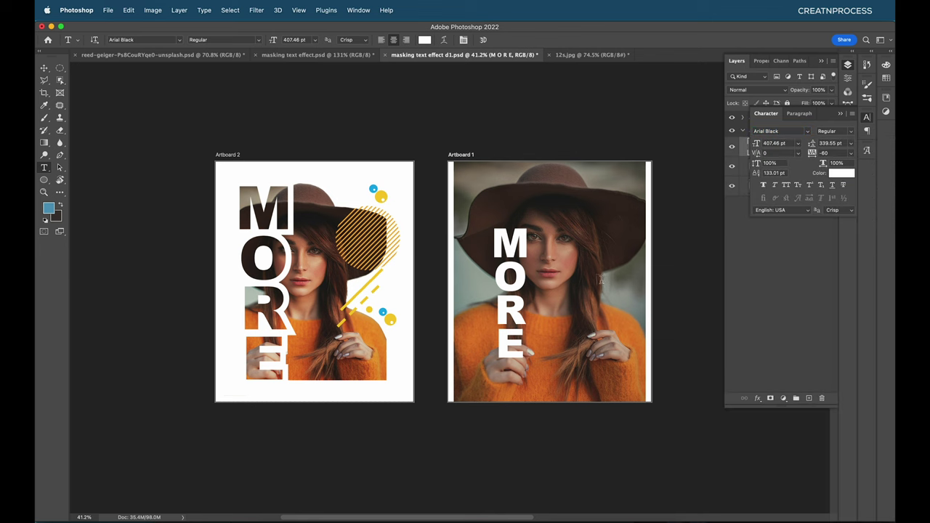
Scale the MORE text to about 172% so it spans Artboard 1's height and shift it toward the left side
left_click(43, 67)
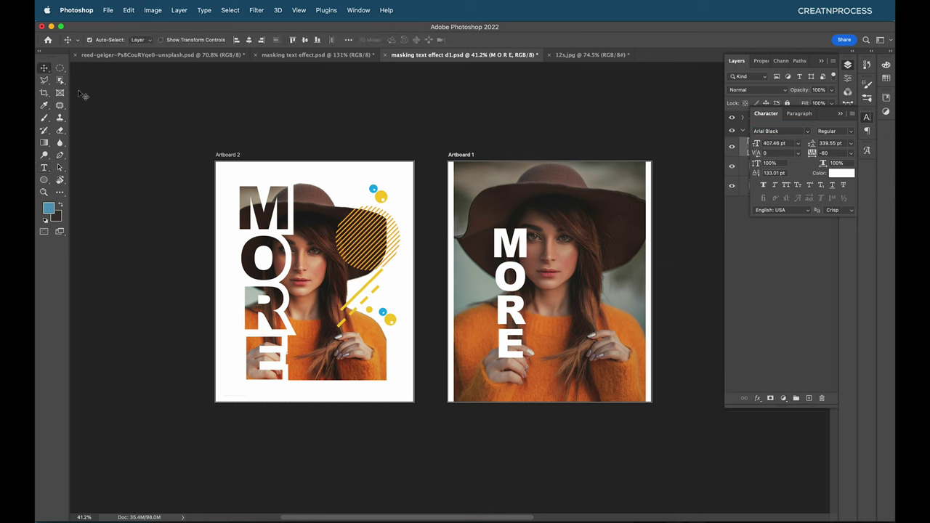
key("super+t")
left_click_drag(510, 227, 513, 153)
left_click_drag(508, 370, 509, 405)
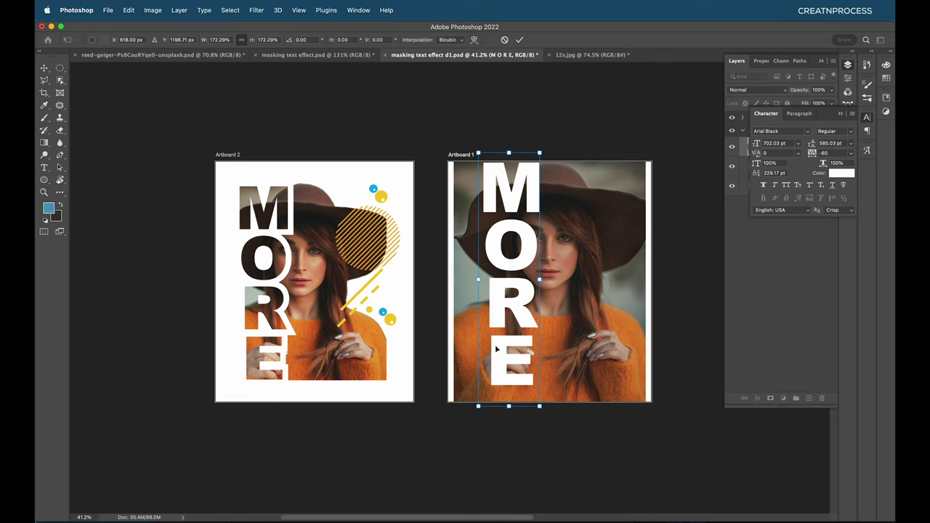
left_click_drag(500, 292, 495, 295)
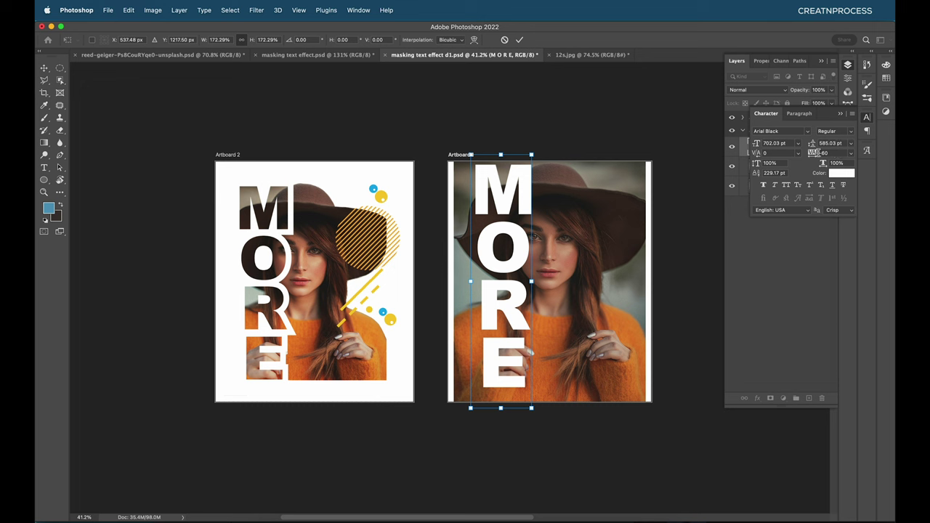
key("Return")
Set the MORE text's tracking to 100 and its leading to 596 pt
left_click(812, 153)
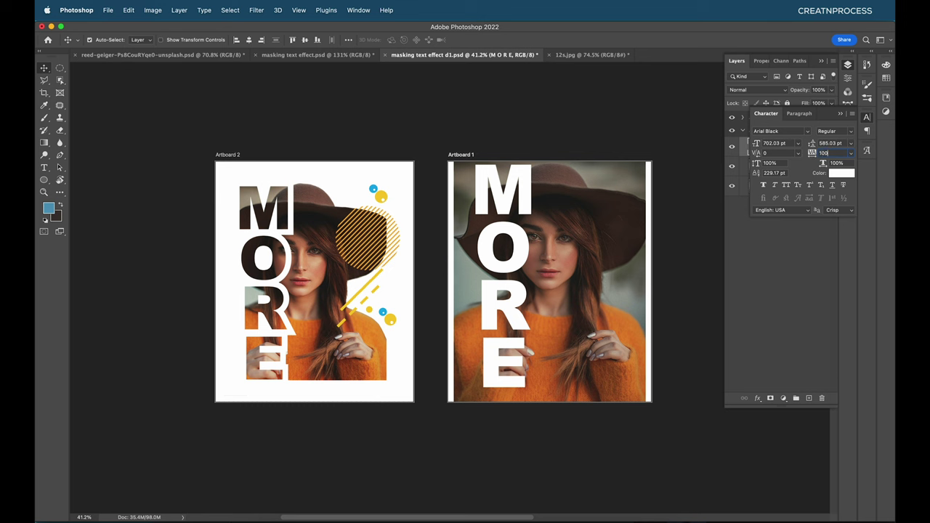
key("Return")
left_click(831, 143)
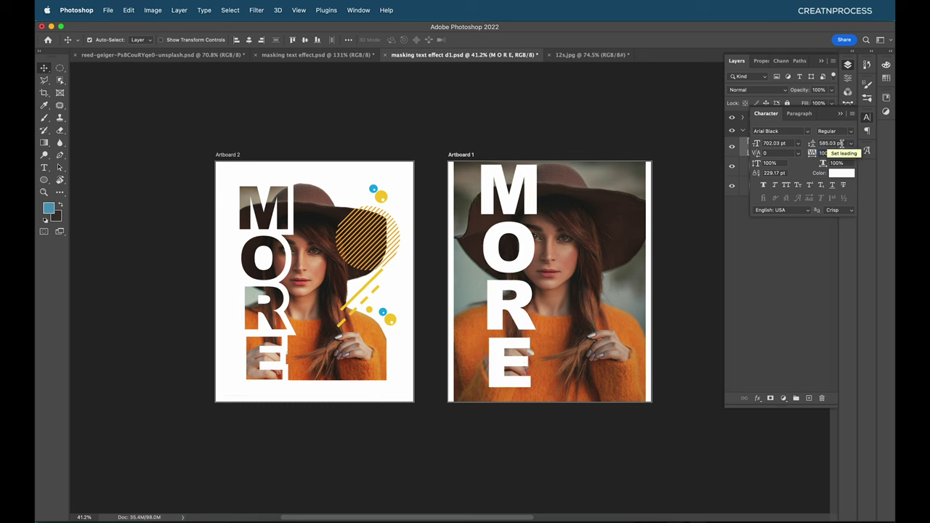
key("Up")
key("Up")
key("Up")
key("Up")
key("Up")
key("Up")
key("Up")
key("Up")
key("Up")
key("Up")
key("Up")
key("Up")
key("Up")
key("Up")
key("Up")
key("Up")
key("Up")
key("Up")
key("Up")
key("Up")
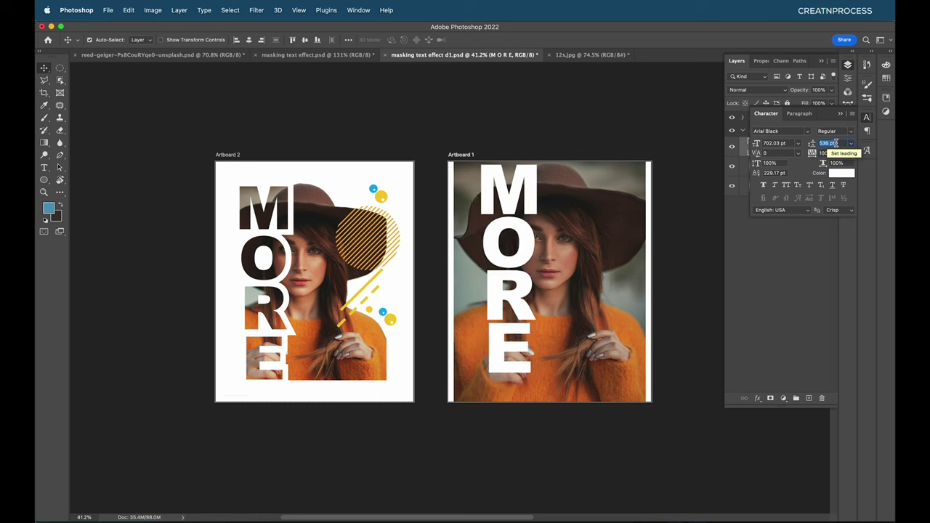
key("Down")
key("Down")
key("Down")
key("Down")
key("Down")
key("Down")
key("Down")
key("Down")
key("Down")
key("Down")
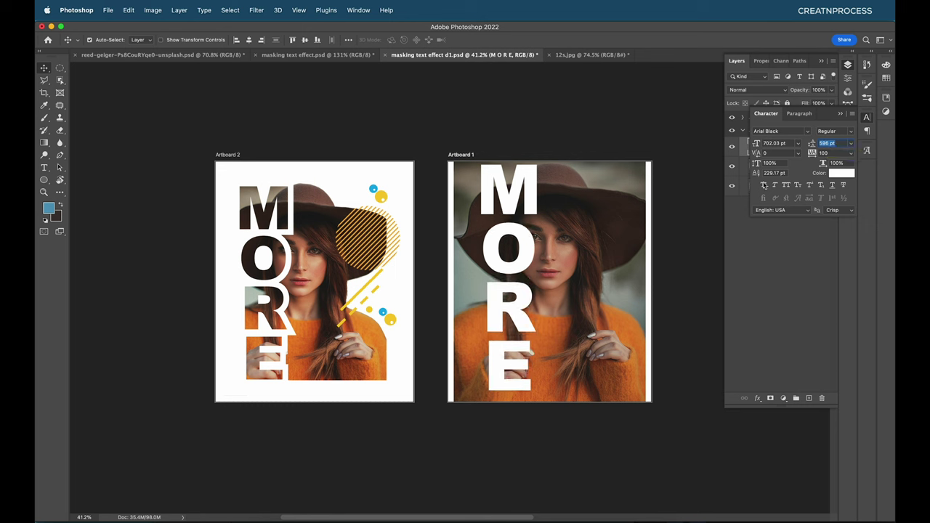
Check the document's pixel dimensions and resolution in the Image Size settings without changing them
left_click(146, 14)
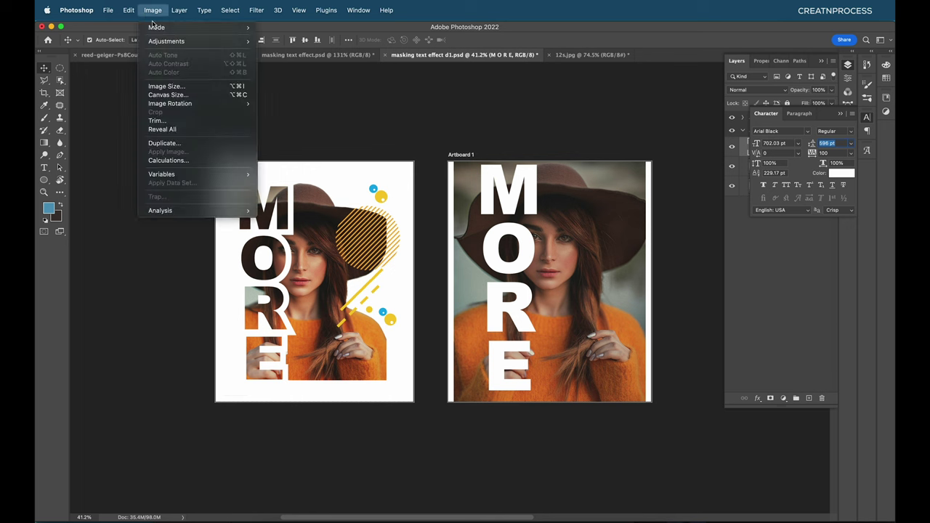
left_click(166, 85)
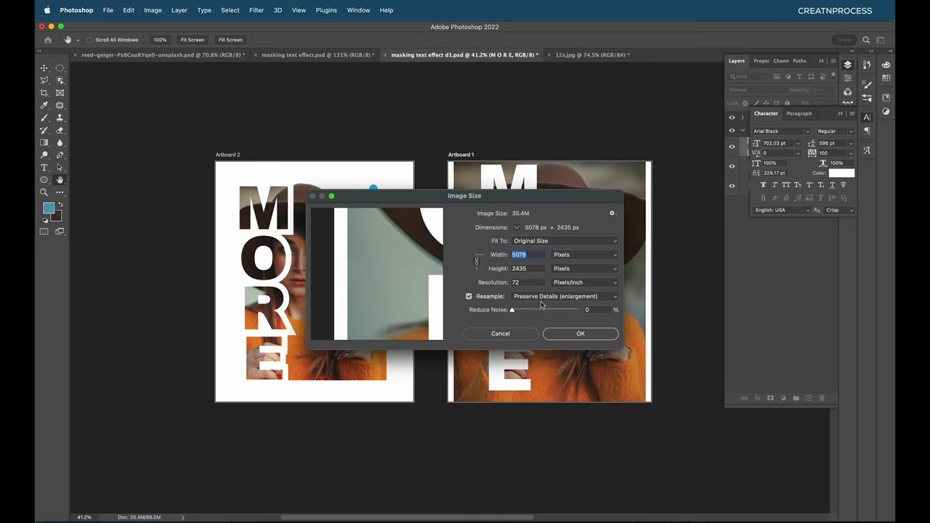
left_click(560, 334)
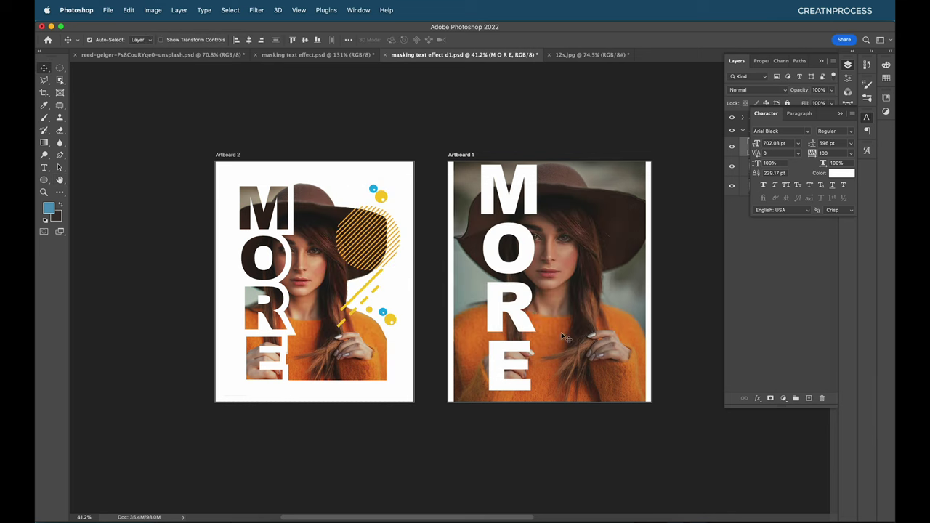
Move the MORE text slightly to the left over the portrait on Artboard 1
left_click(829, 143)
left_click_drag(513, 259, 523, 262)
Place the MORE text layer beneath the unmasked photo copy and clip that photo to the text
left_click(551, 248)
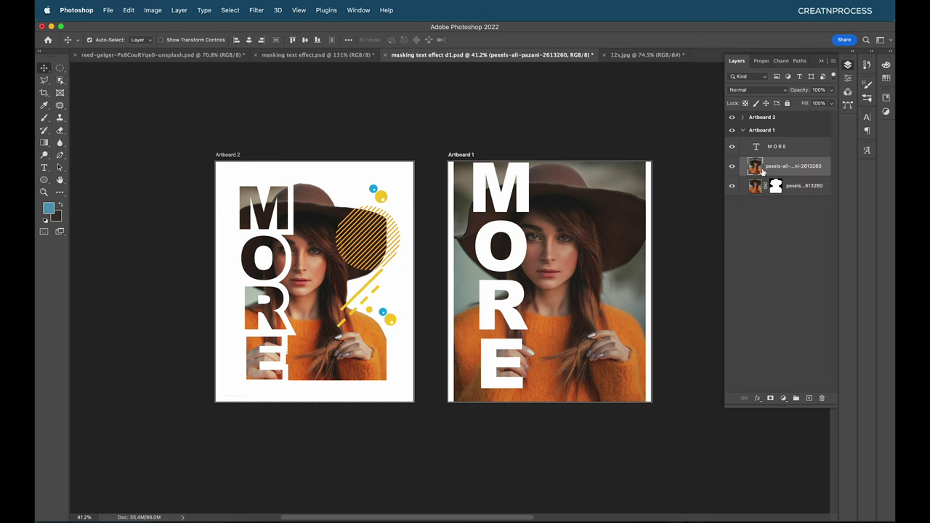
left_click_drag(791, 149, 788, 171)
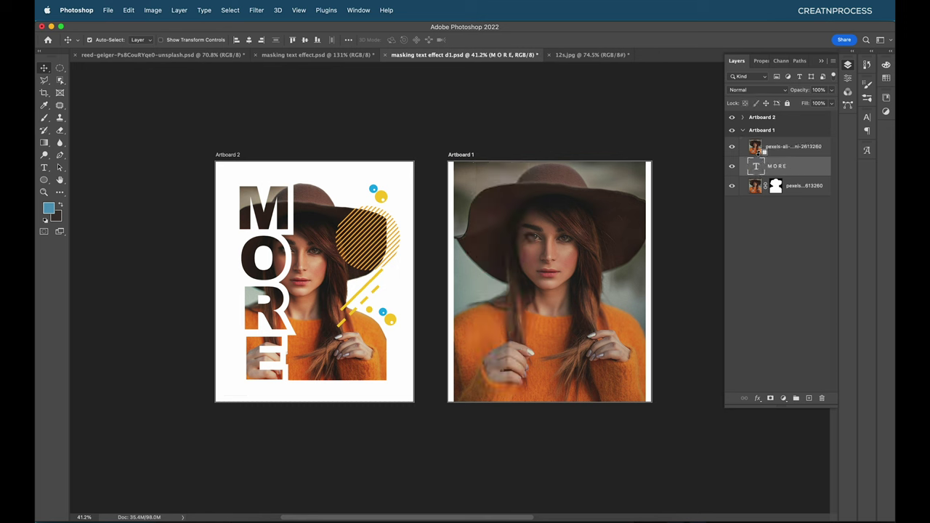
left_click(758, 151, "alt")
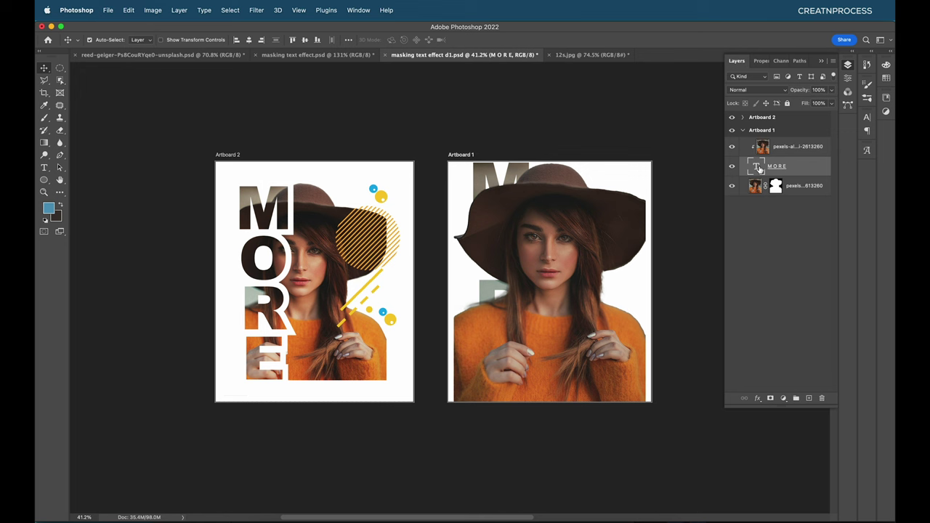
Toggle the visibility of the MORE text and the masked portrait to check the clipped lettering, leaving both shown
left_click(732, 167)
left_click(732, 167)
left_click(732, 186)
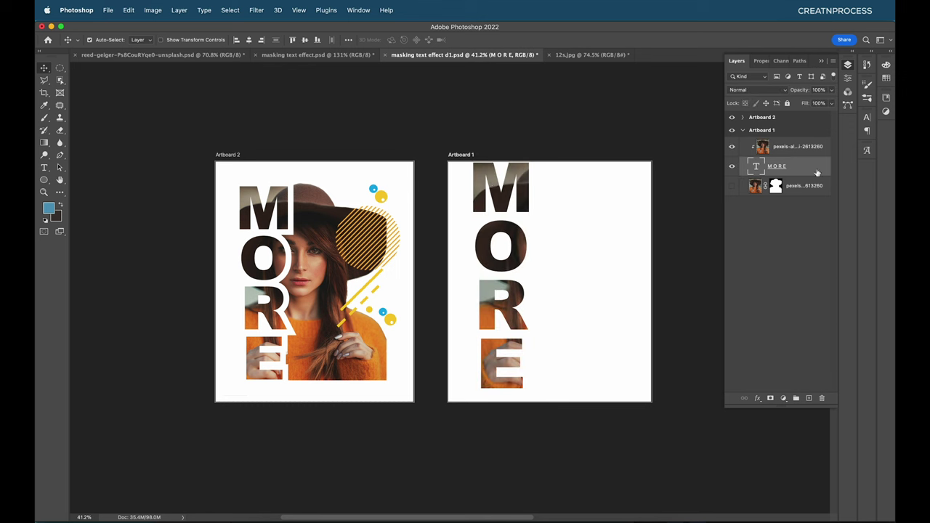
left_click(732, 187)
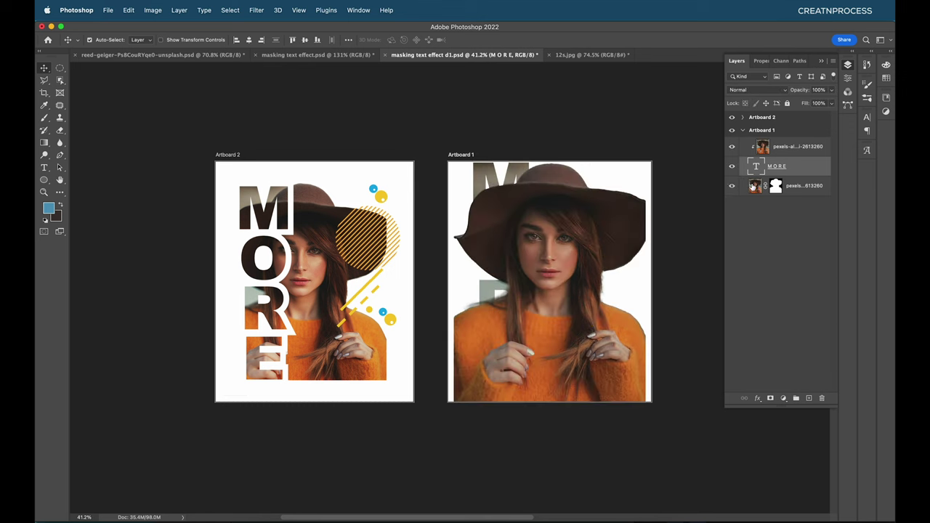
double_click(815, 170)
left_click(543, 109)
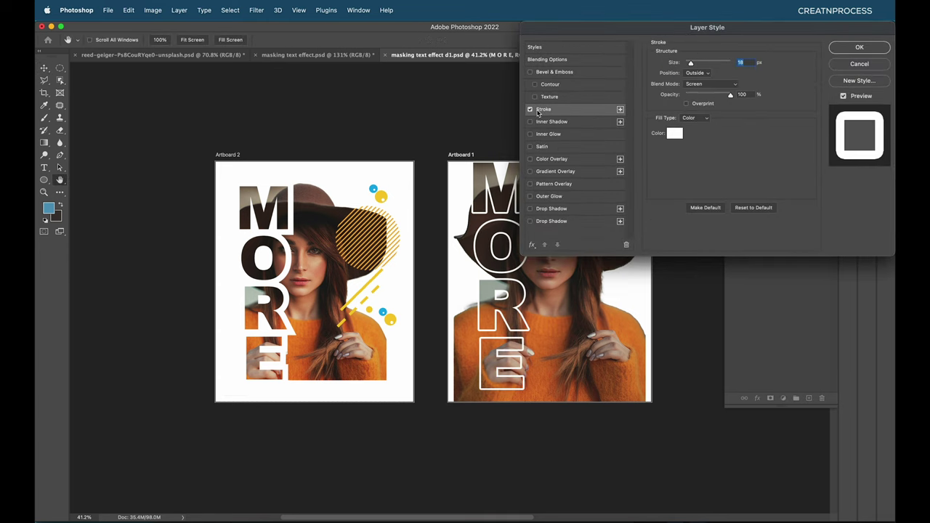
left_click_drag(626, 30, 686, 30)
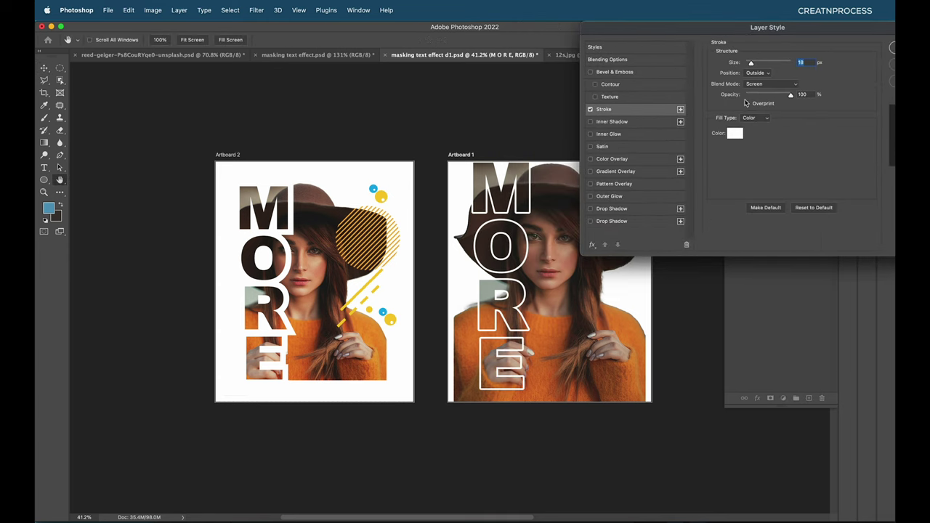
left_click(759, 66)
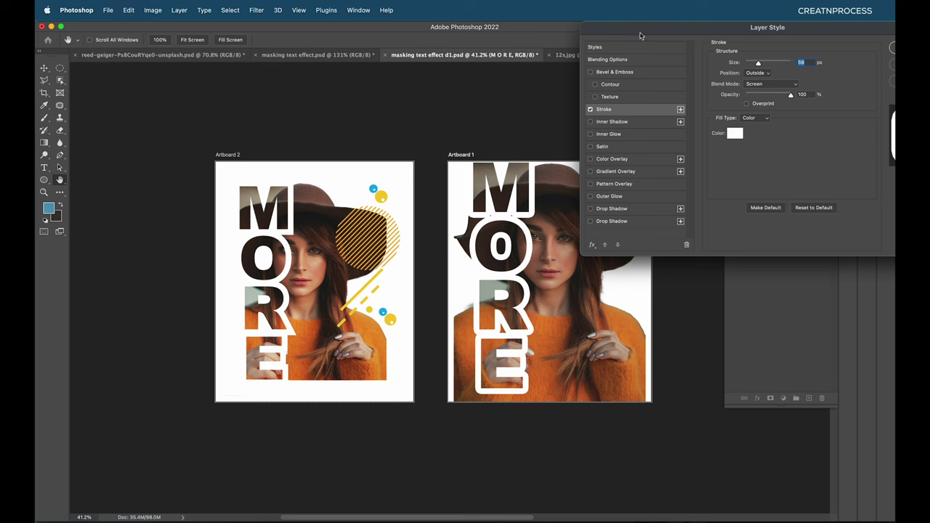
left_click_drag(642, 35, 529, 35)
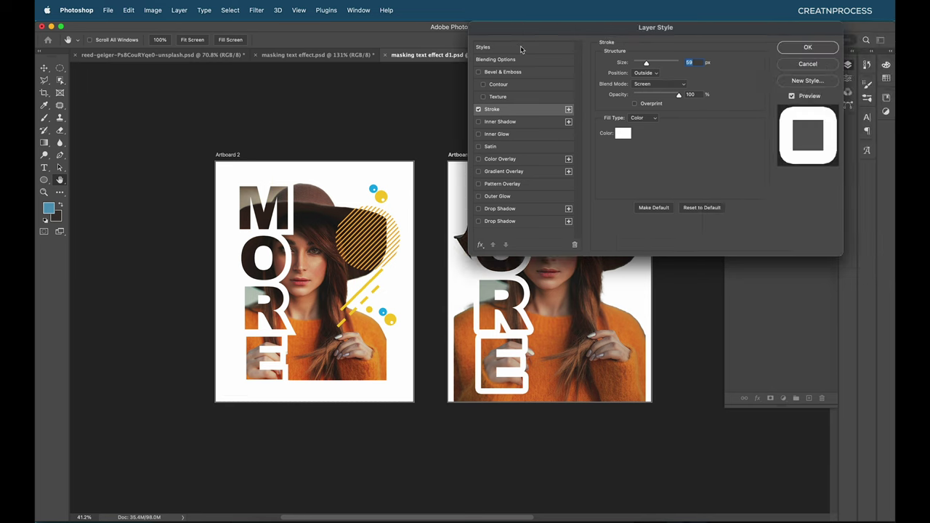
left_click(794, 66)
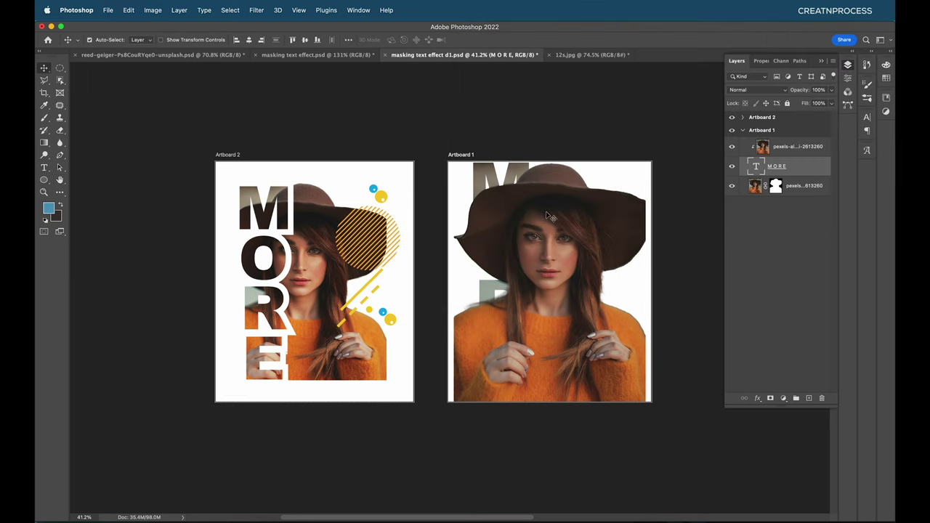
Convert the MORE text layer to a shape and give it a white stroke 17.89 px wide
right_click(828, 173)
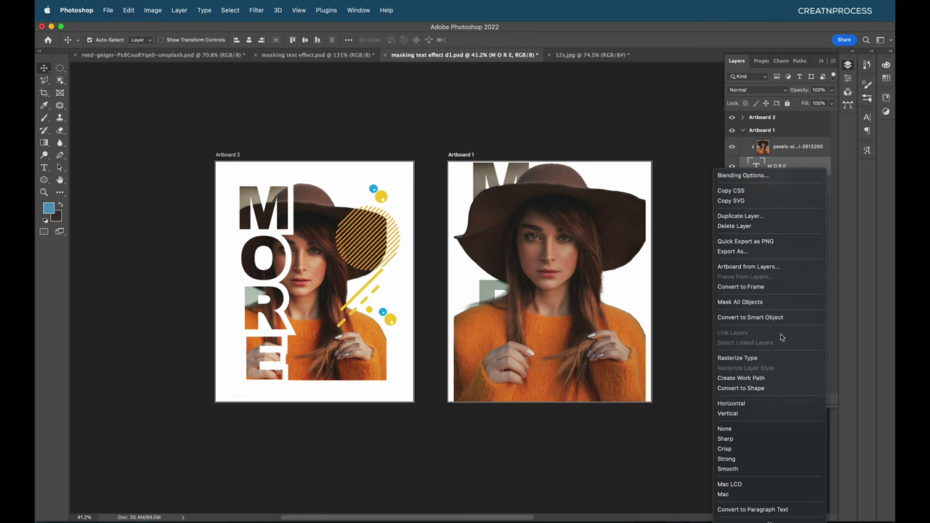
left_click(765, 389)
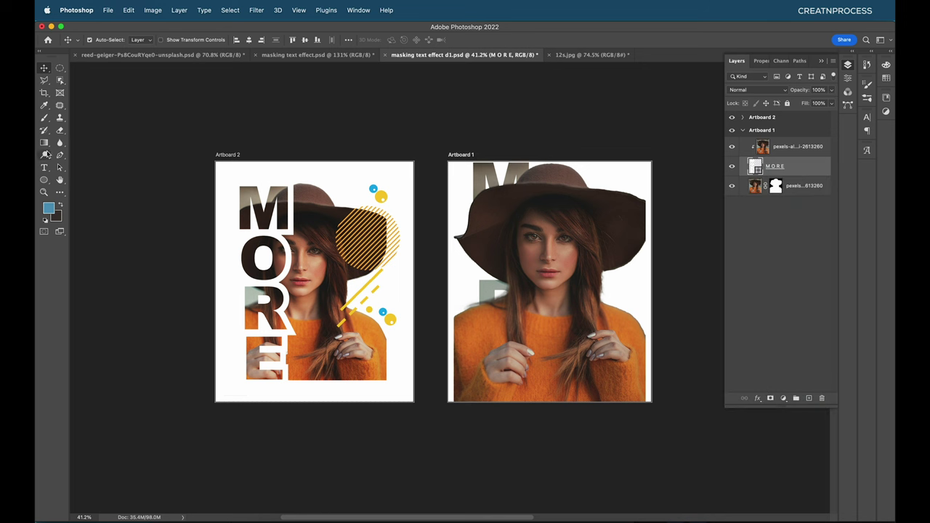
left_click(45, 180)
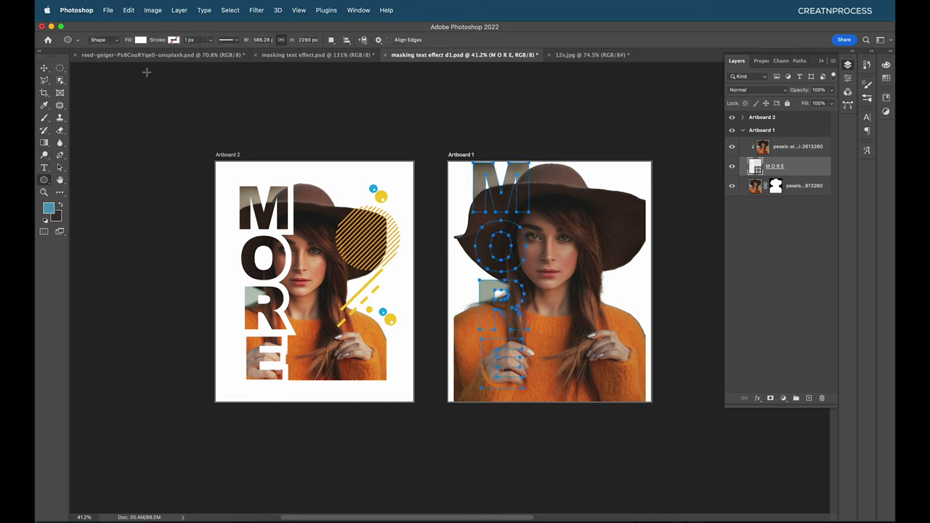
left_click(176, 40)
left_click(130, 91)
left_click(209, 40)
left_click_drag(210, 53, 226, 54)
Align the MORE shape's stroke to the outside and set its width to 66.46 px
left_click(237, 41)
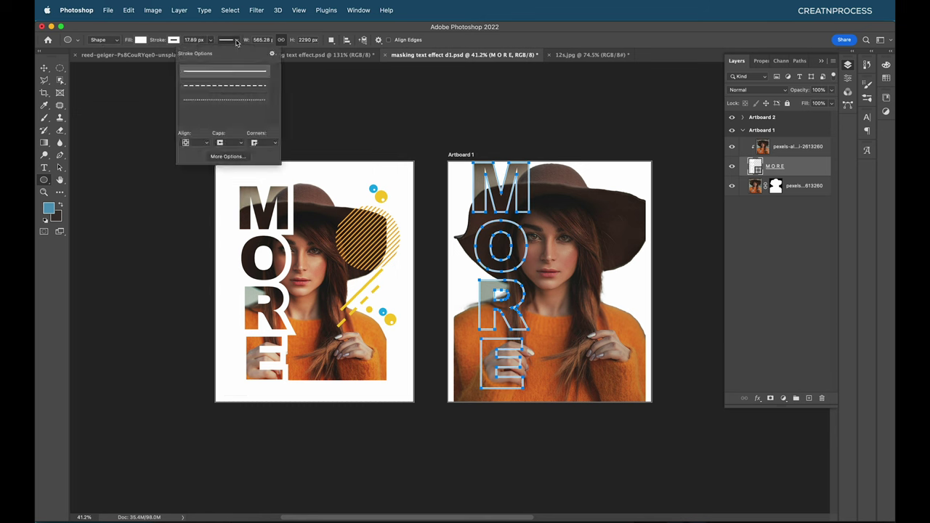
left_click(192, 143)
left_click(192, 152)
left_click(222, 30)
left_click(211, 40)
left_click_drag(212, 53, 226, 59)
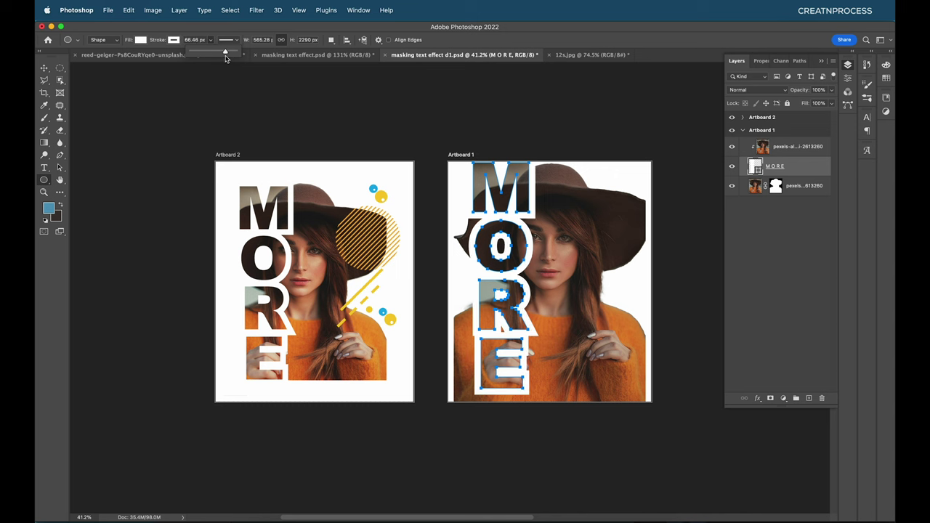
left_click(45, 68)
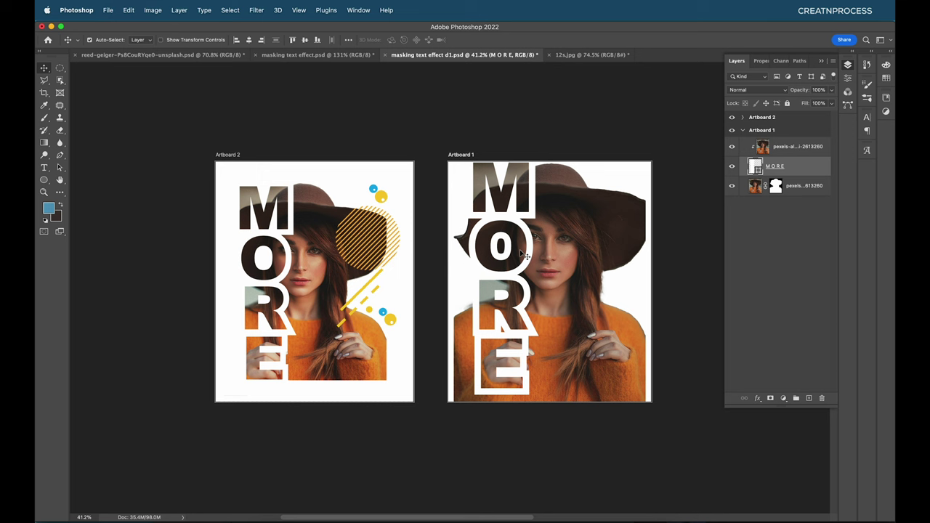
Paint black with the Brush tool on the lower portrait's layer mask to hide the hat and sweater left of the letters
left_click(755, 191)
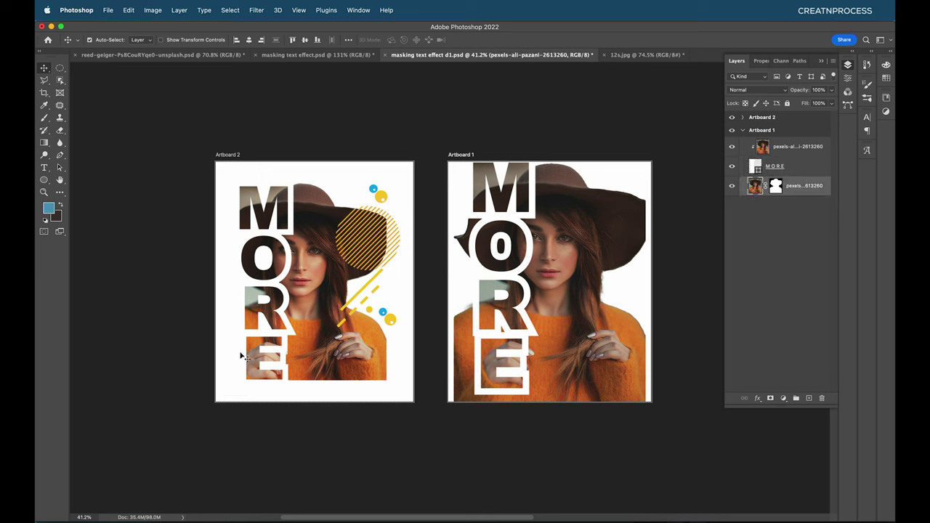
left_click(776, 186)
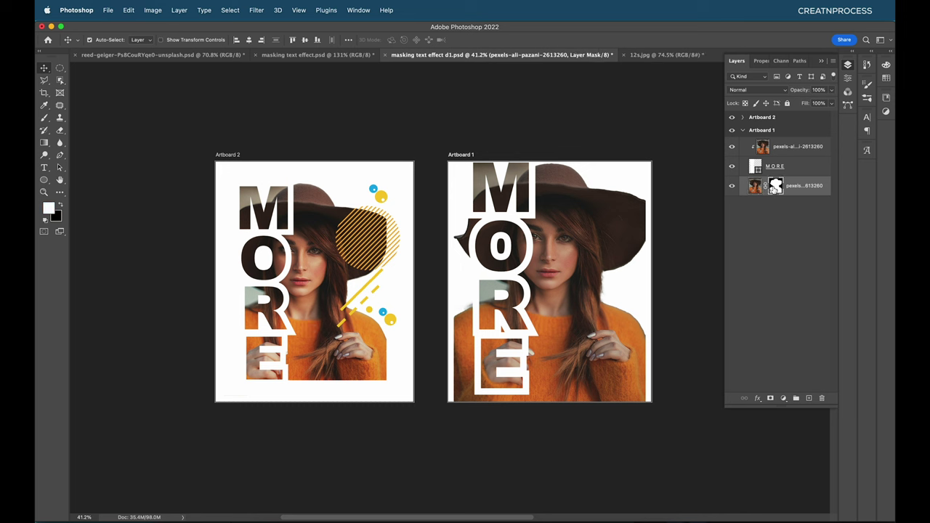
key("b")
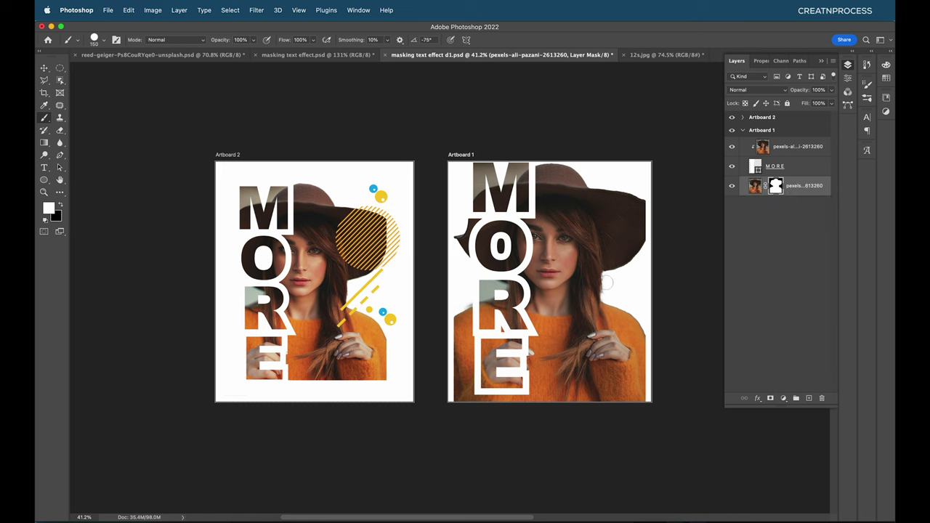
left_click(60, 206)
mouse_move(479, 289)
left_mouse_down()
mouse_move(457, 407)
mouse_move(469, 329)
mouse_move(457, 303)
mouse_move(451, 382)
mouse_move(459, 336)
mouse_move(465, 400)
mouse_move(489, 400)
mouse_move(478, 406)
mouse_move(476, 231)
mouse_move(463, 251)
left_mouse_up()
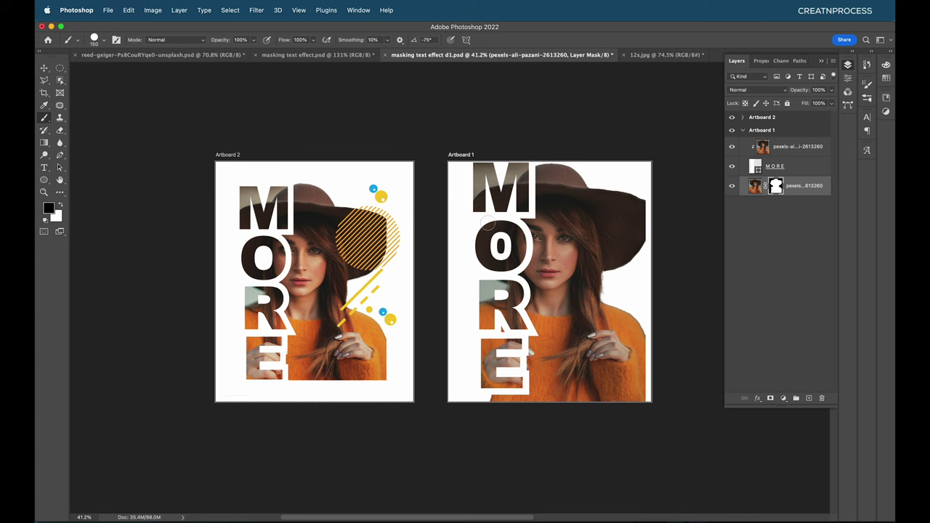
Hide the MORE shape, paint out the leftover portrait fragments on the lower portrait's mask beside the sweater, and show MORE again
left_click(732, 166)
mouse_move(479, 211)
left_mouse_down()
mouse_move(481, 304)
mouse_move(488, 168)
mouse_move(485, 285)
mouse_move(497, 170)
mouse_move(492, 409)
left_mouse_up()
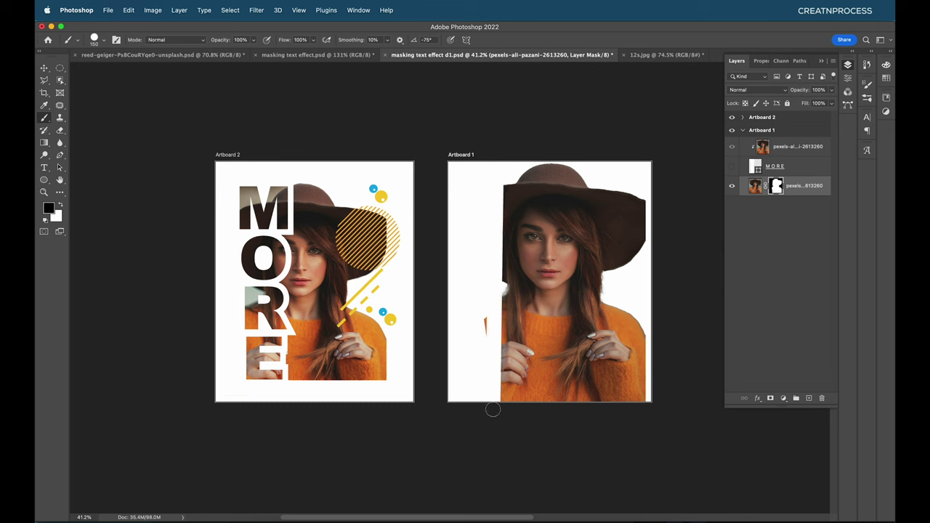
mouse_move(491, 331)
left_mouse_down()
mouse_move(482, 316)
mouse_move(481, 338)
left_mouse_up()
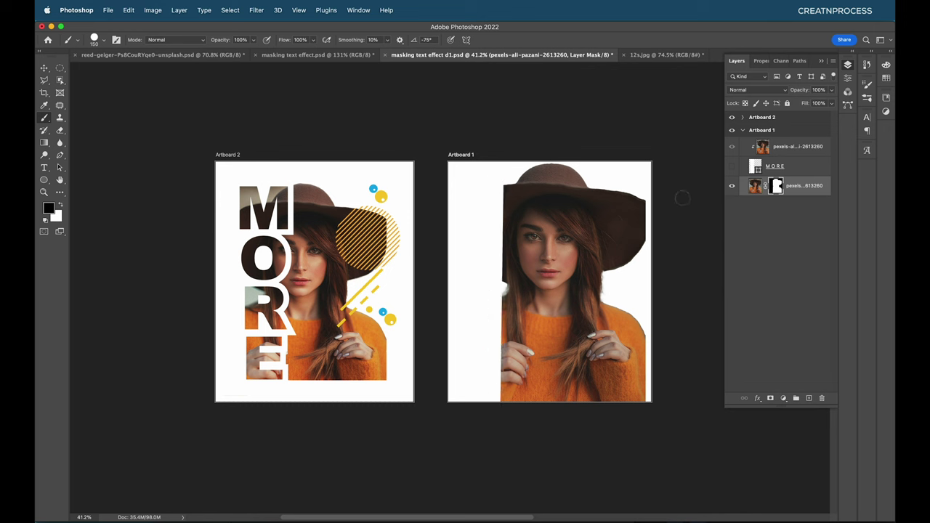
left_click(733, 167)
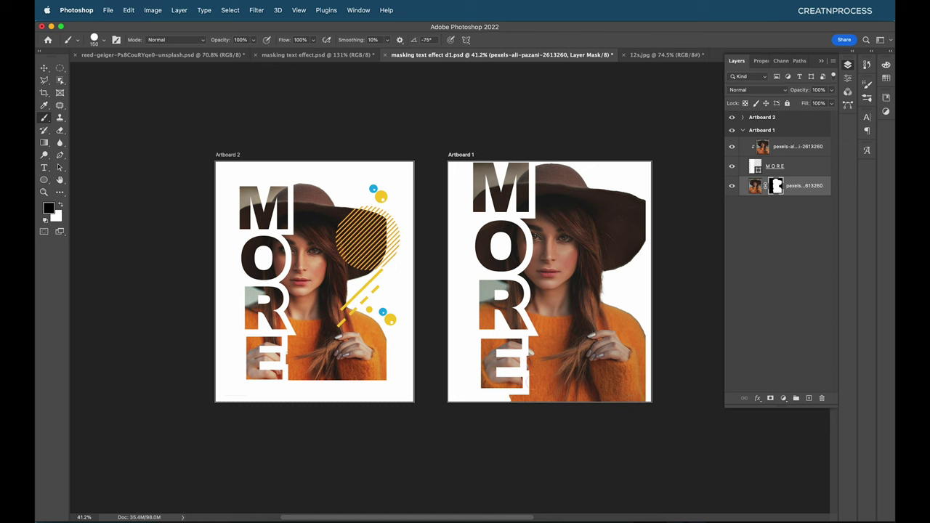
Mask out a rectangular strip along the portrait's lower edge so it ends just below the letter E
mouse_move(60, 67)
left_mouse_down()
mouse_move(87, 75)
mouse_move(94, 68)
left_mouse_up()
left_click_drag(509, 396, 658, 430)
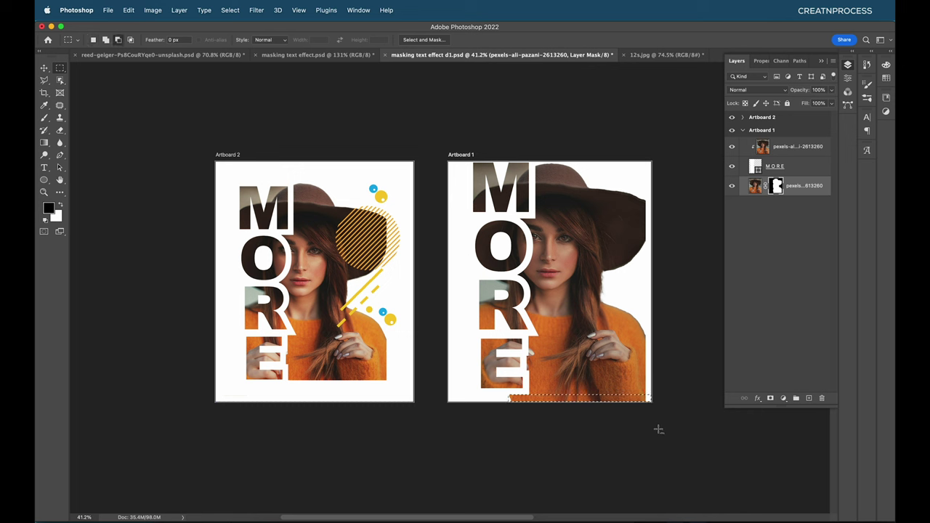
left_click(637, 399)
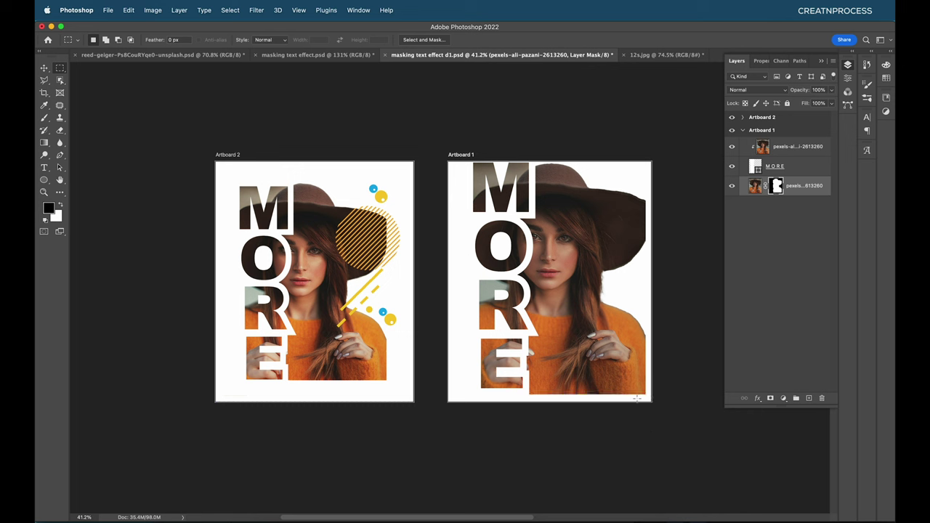
Scale down the clipped photo, MORE shape and masked portrait together and reposition them with white margins inside Artboard 1
left_click(810, 149)
key("super+t")
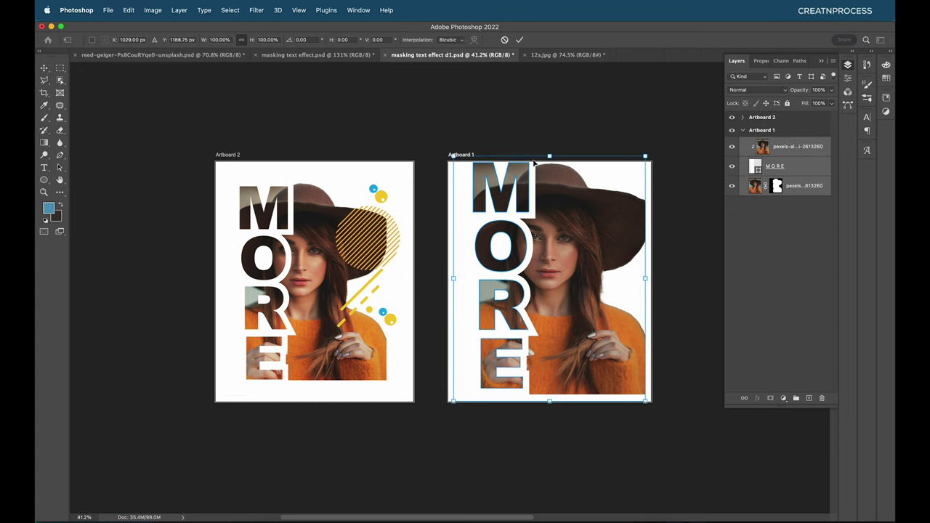
left_click_drag(550, 156, 550, 173)
left_click_drag(548, 224, 541, 220)
left_click_drag(543, 397, 542, 390)
key("Return")
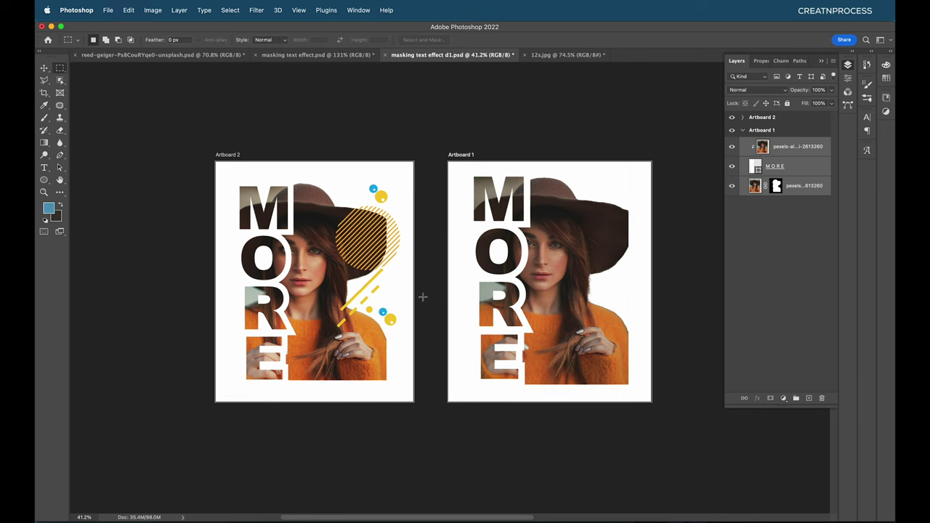
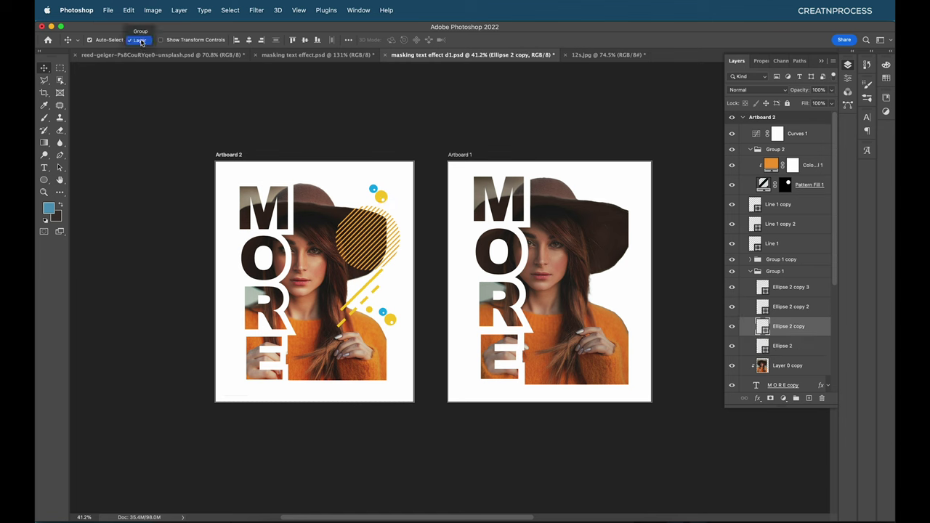
Set the Move tool to auto-select groups and copy the blue and yellow circle groups from Artboard 2 to the same place on Artboard 1
left_click(138, 31)
left_click(383, 199)
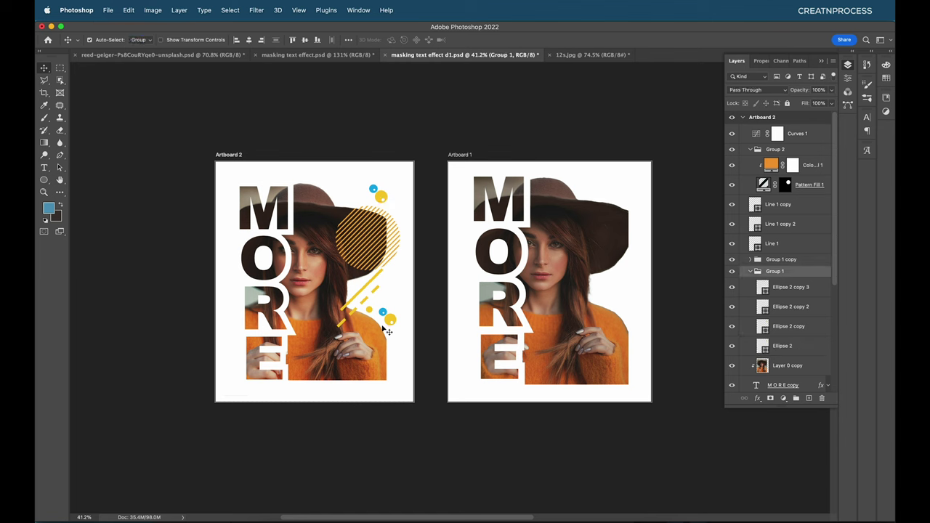
left_click_drag(383, 200, 635, 207)
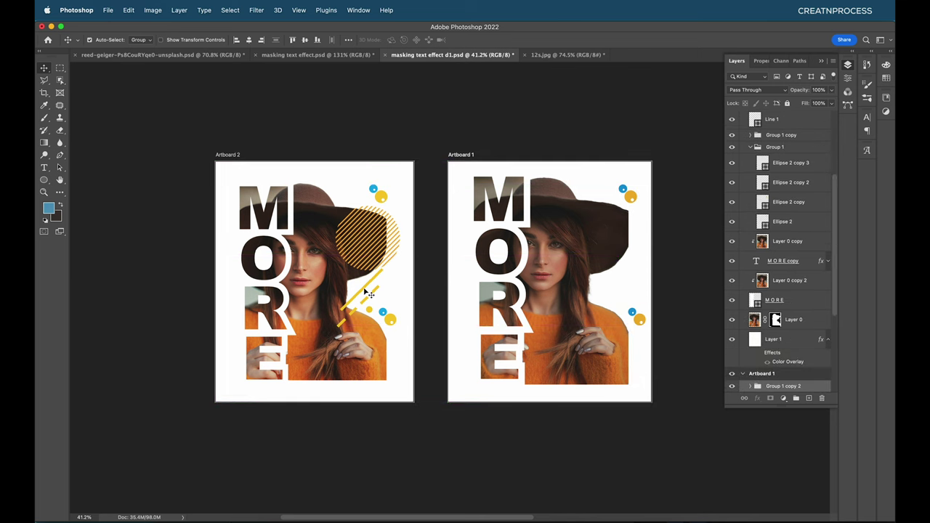
Copy the yellow diagonal lines and small dot from Artboard 2 to the matching place on Artboard 1
left_click_drag(369, 292, 363, 297)
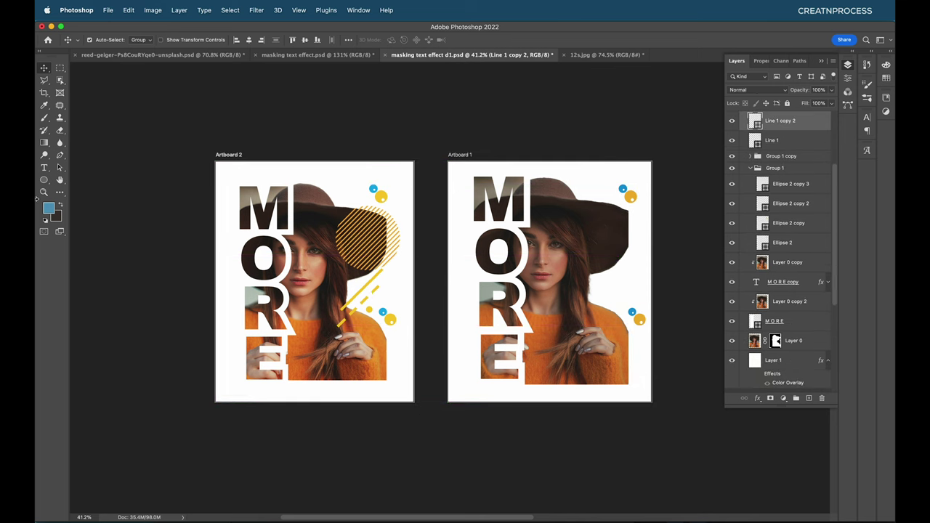
mouse_move(44, 181)
left_mouse_down()
mouse_move(82, 219)
mouse_move(41, 184)
left_mouse_up()
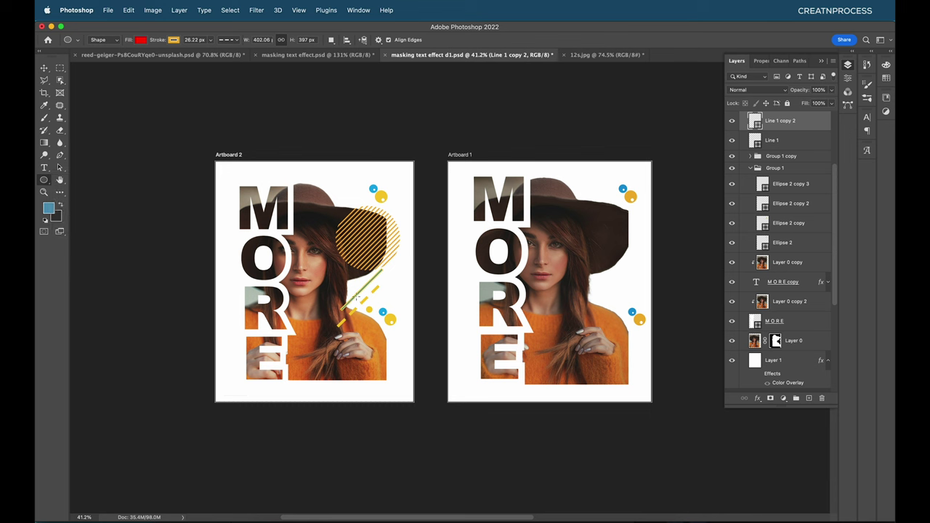
key("v")
left_click(371, 313, "shift")
left_click_drag(378, 312, 622, 312)
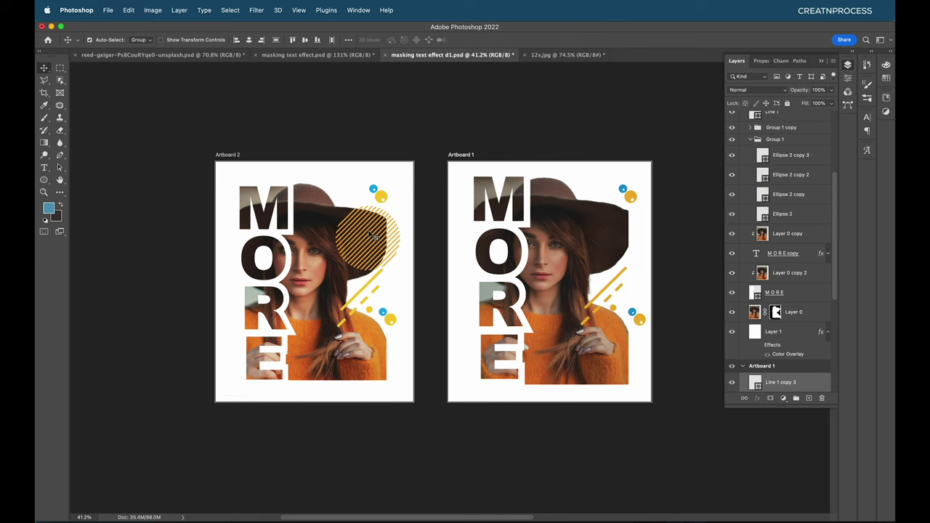
Create a transparent 200 x 200 px document at 300 ppi and draw a 45-degree diagonal line from its lower-left to upper-right corner
left_click(107, 10)
left_click(115, 26)
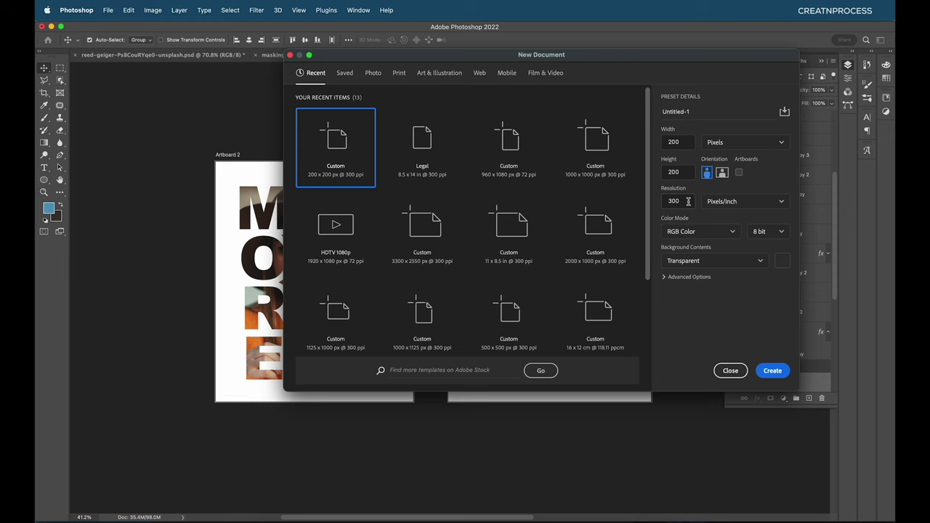
left_click(771, 370)
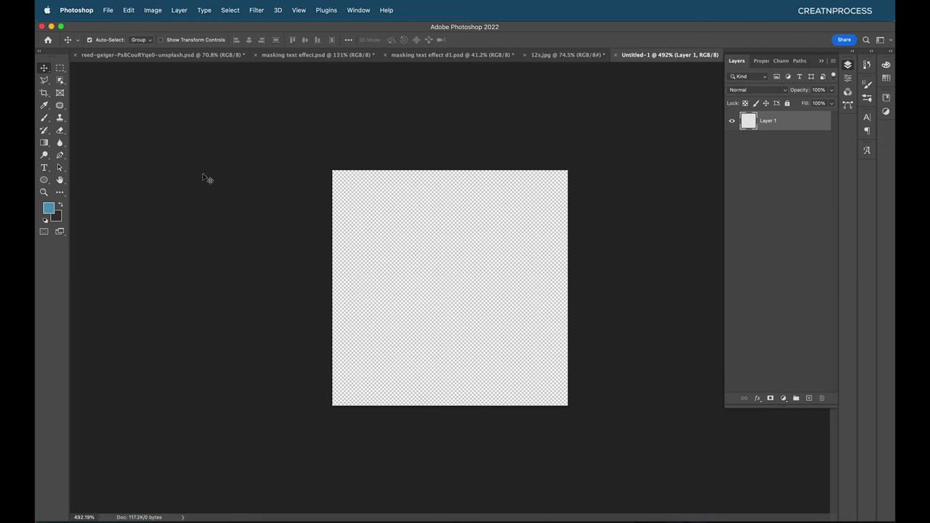
left_click_drag(48, 181, 82, 210)
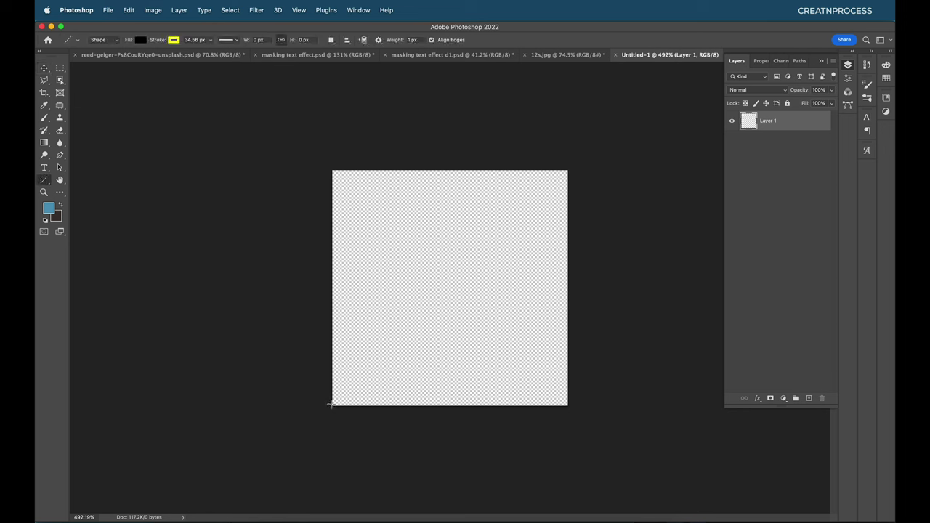
mouse_move(332, 405)
left_mouse_down()
mouse_move(520, 241)
mouse_move(550, 186)
mouse_move(576, 171)
left_mouse_up()
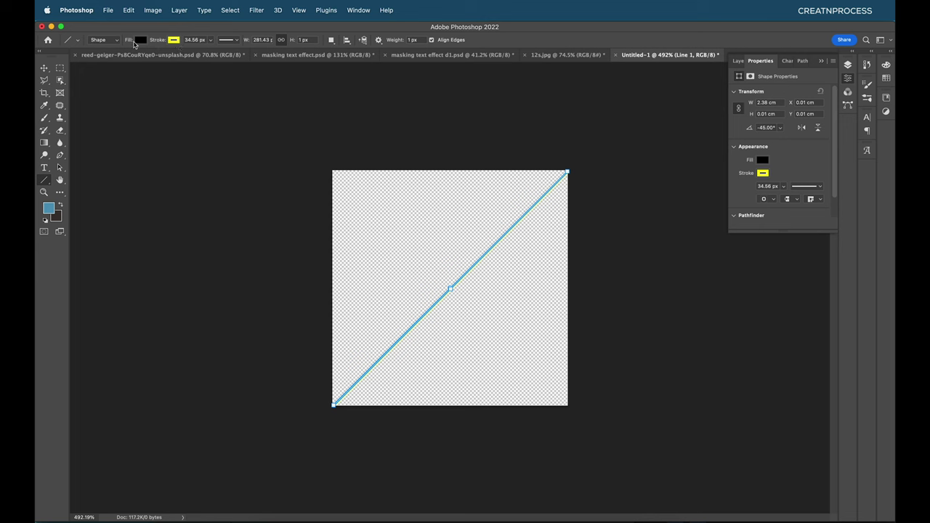
Set the diagonal line's stroke color to black, keeping its black fill
left_click(141, 41)
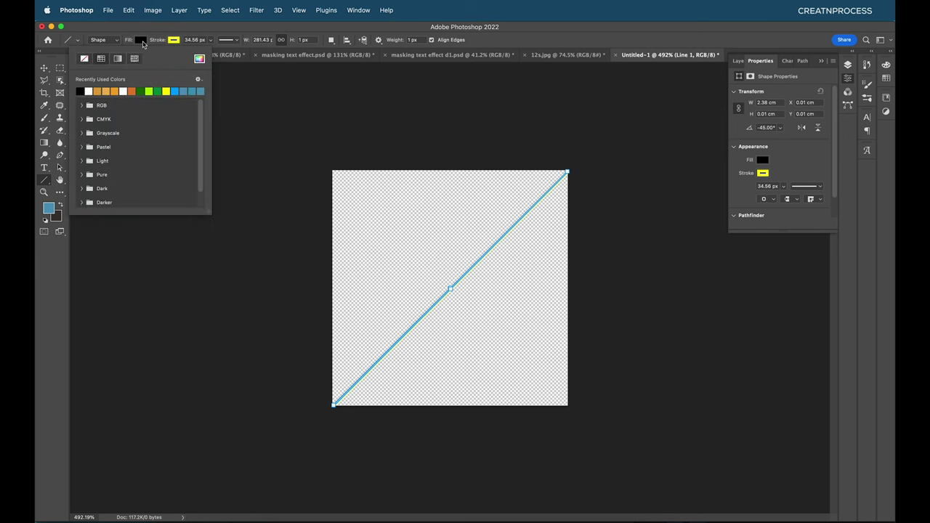
left_click(199, 59)
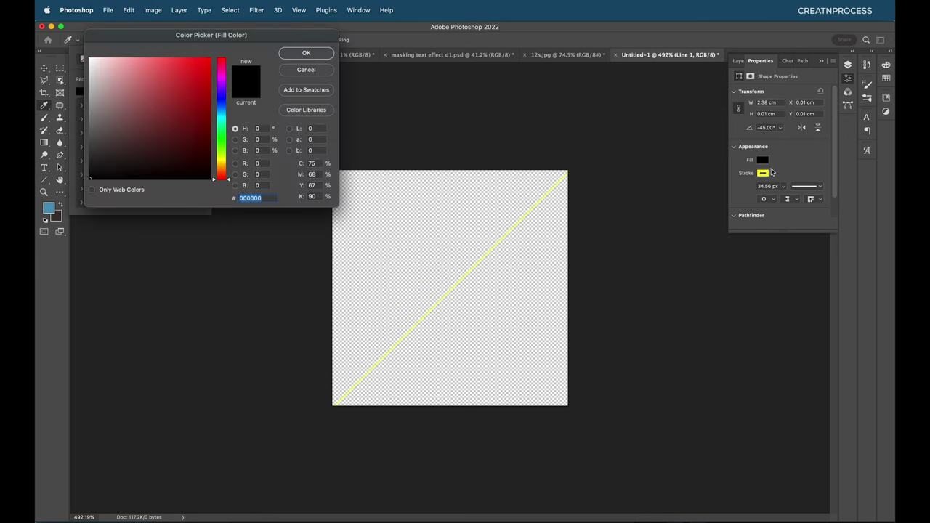
left_click(299, 68)
left_click(763, 160)
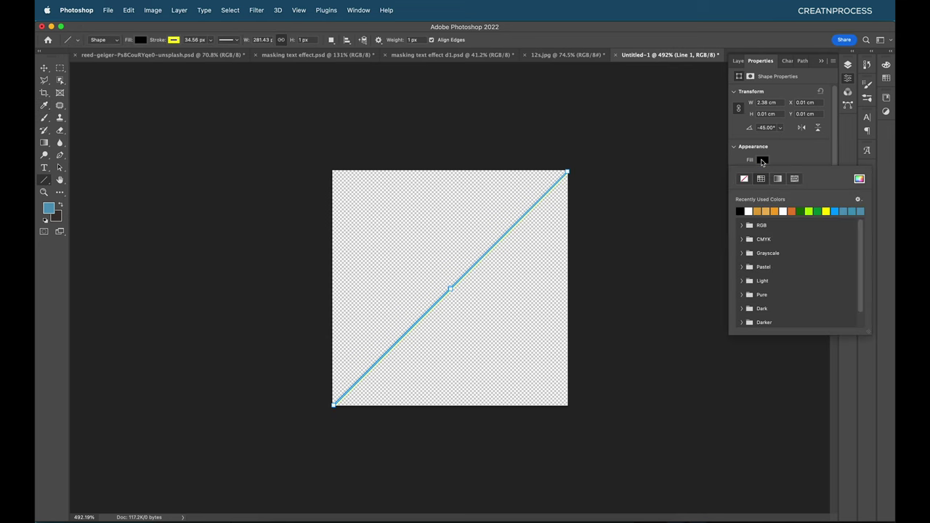
left_click(762, 161)
left_click(763, 173)
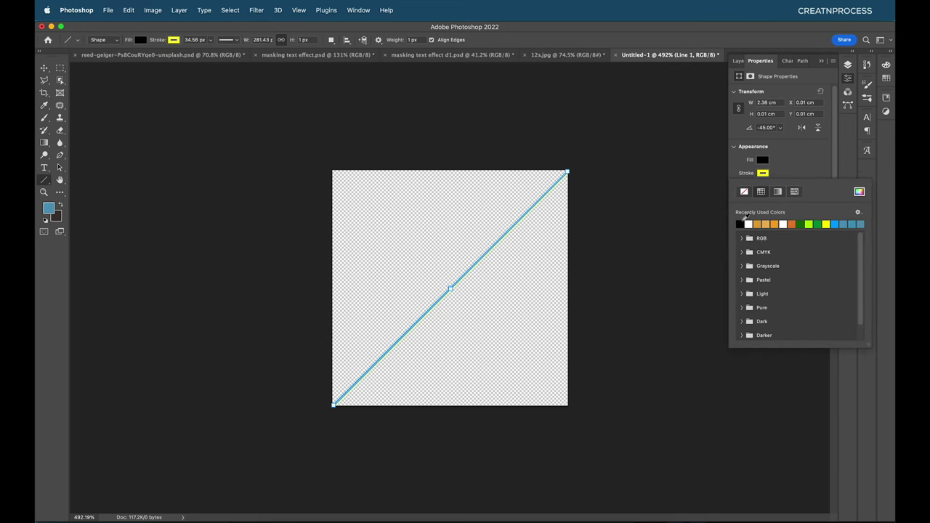
left_click(740, 224)
left_click(763, 161)
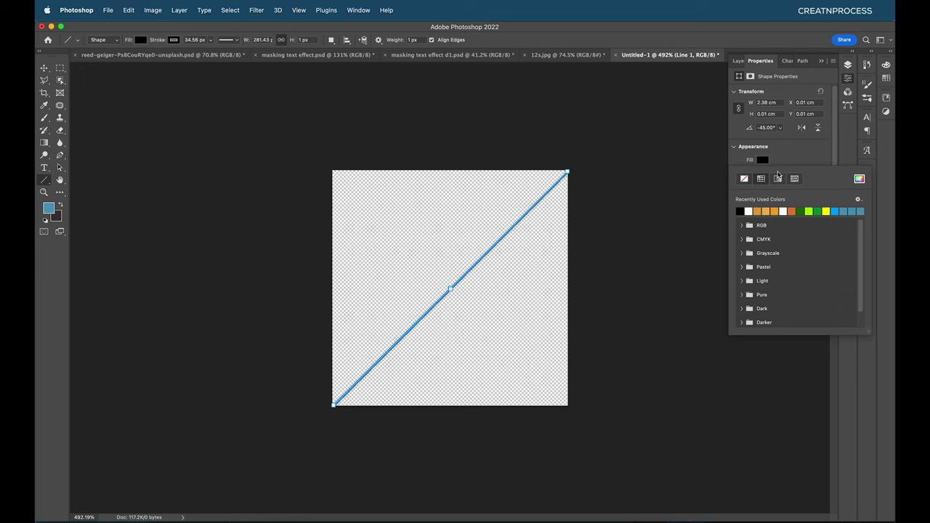
left_click(781, 160)
Set the diagonal line's stroke width to 100 px with a solid line style
left_click(768, 186)
type("100")
key("Return")
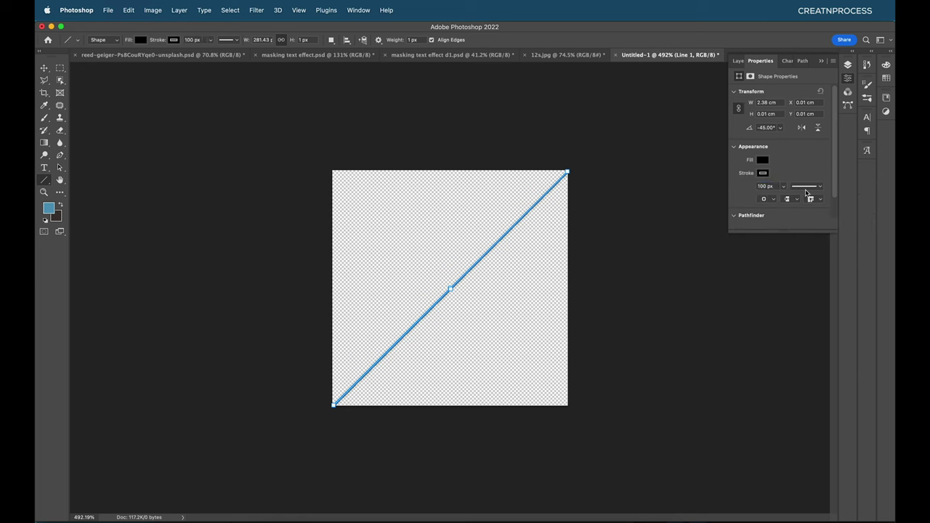
left_click(807, 193)
left_click(789, 218)
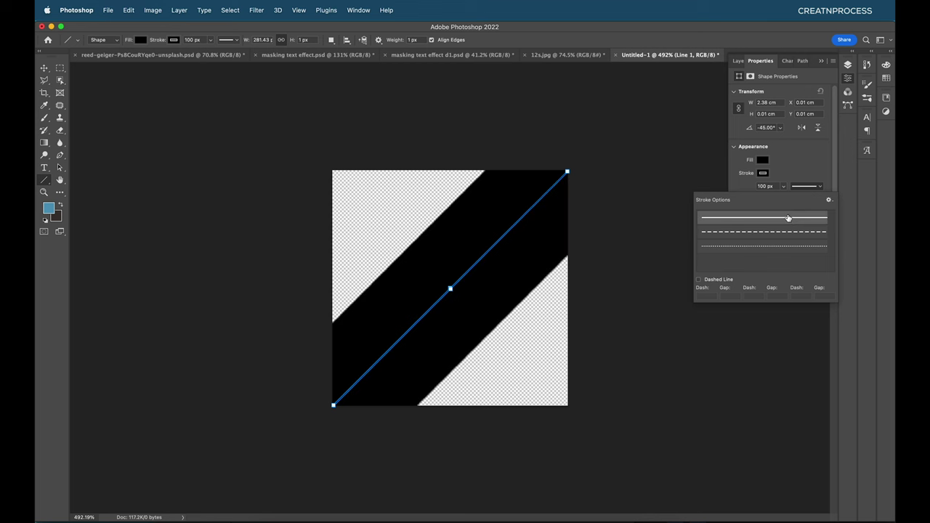
left_click(786, 180)
left_click(782, 188)
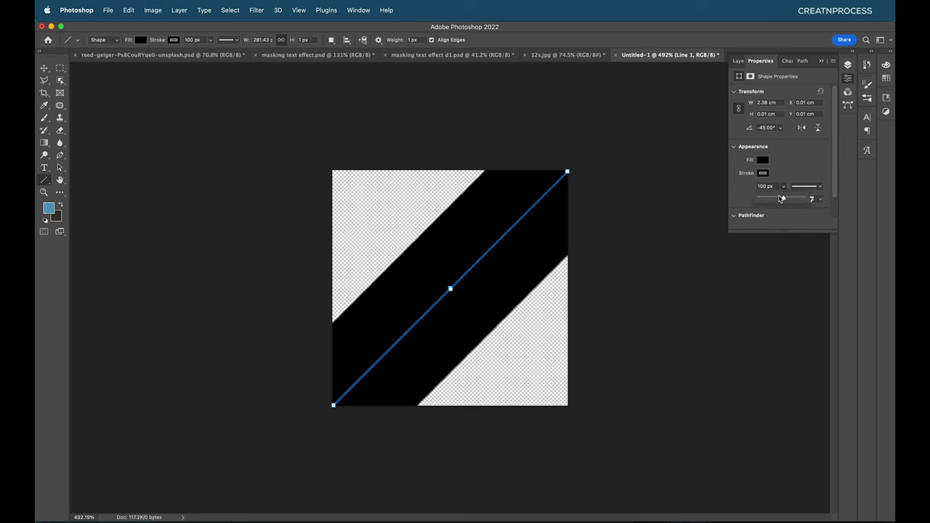
left_click(781, 199)
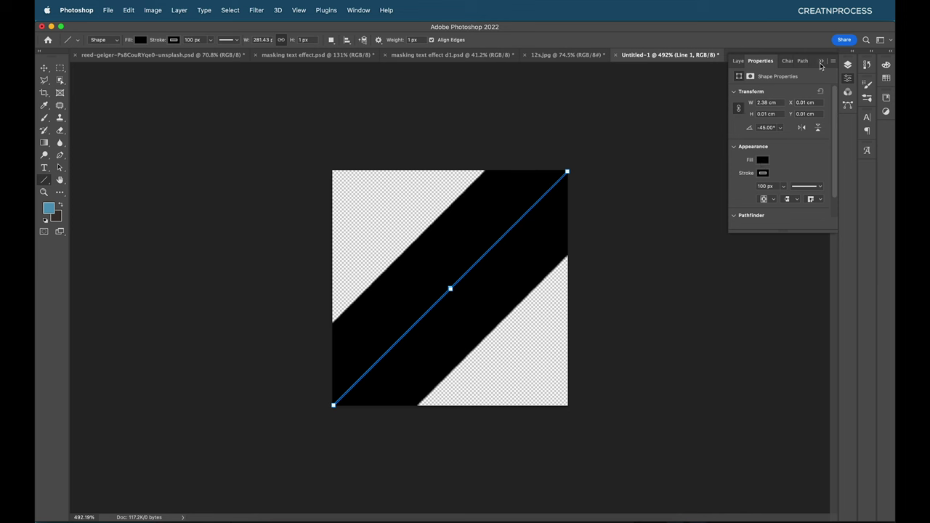
Duplicate the line layer, convert the copy to a smart object and offset it +100 px horizontally and vertically with Repeat Edge Pixels
left_click(822, 62)
left_click(847, 66)
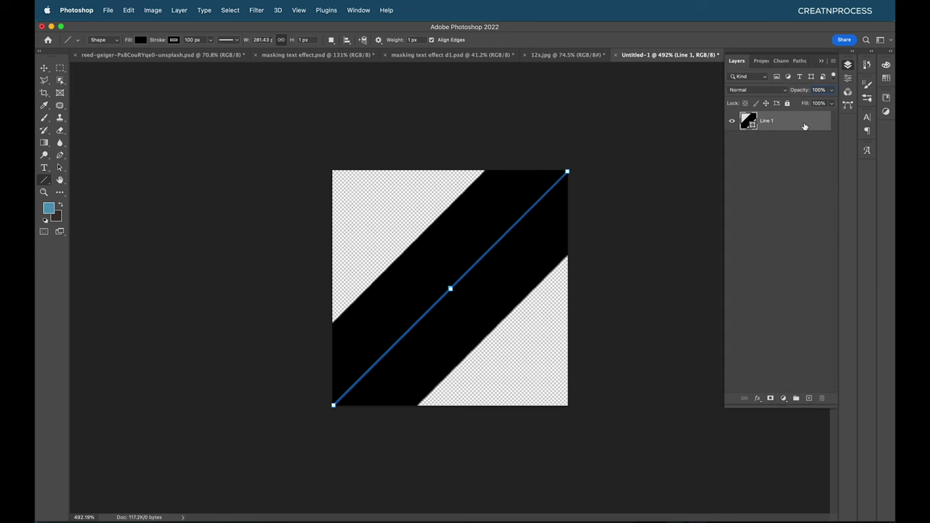
left_click_drag(804, 127, 809, 398)
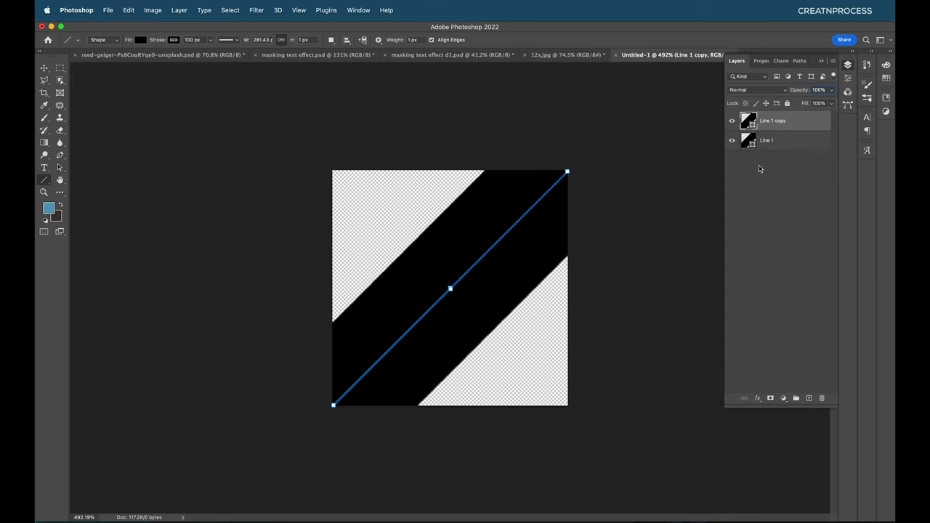
left_click(257, 10)
mouse_move(343, 207)
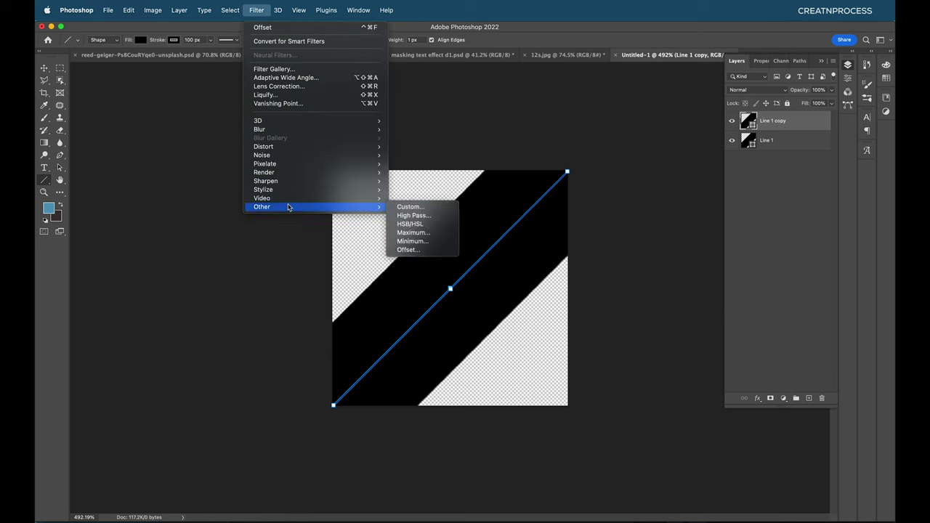
left_click(407, 250)
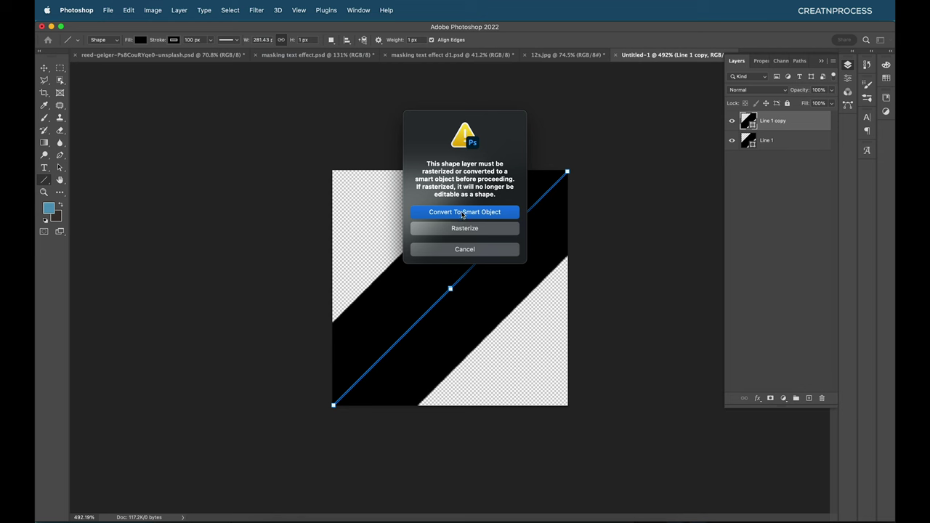
left_click(463, 213)
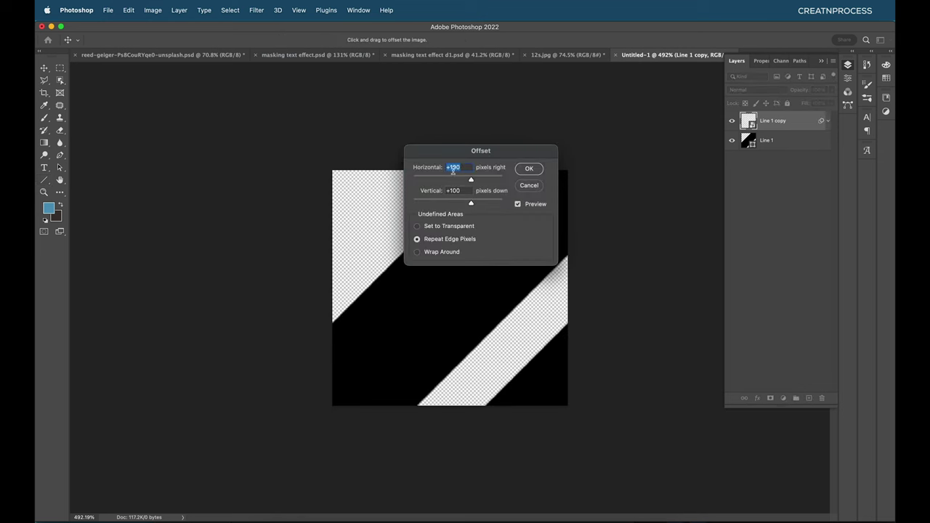
left_click(527, 169)
Duplicate the offset line smart object and set the copy's Offset filter to -100 px horizontally and -100 px vertically
left_click_drag(782, 122, 809, 397)
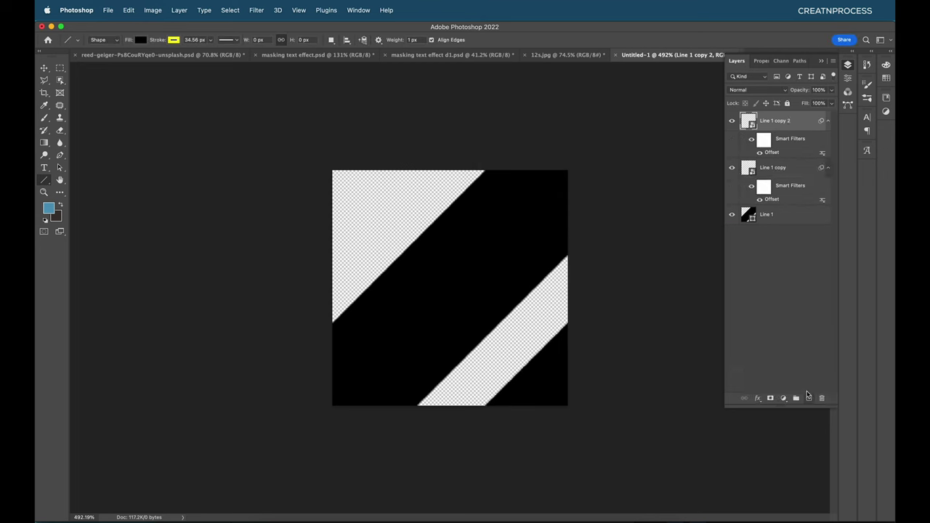
double_click(772, 152)
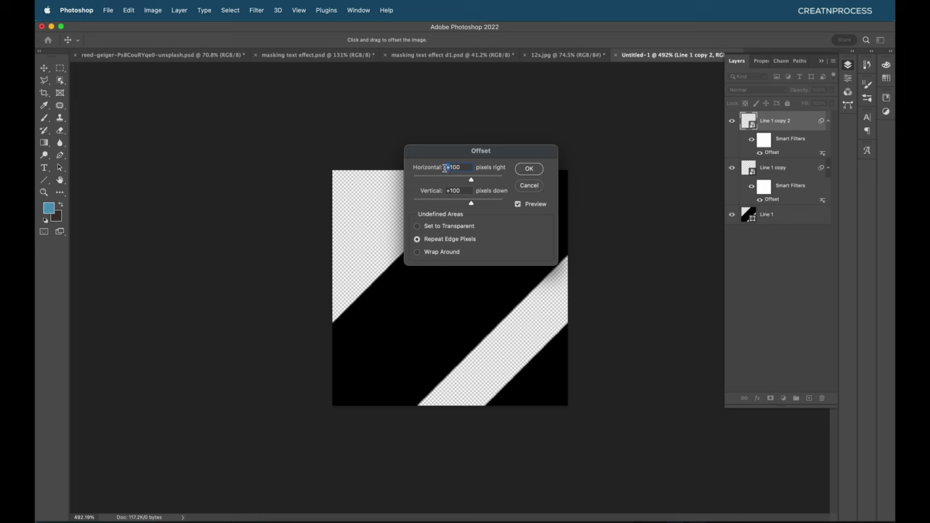
type("-")
left_click_drag(455, 190, 446, 190)
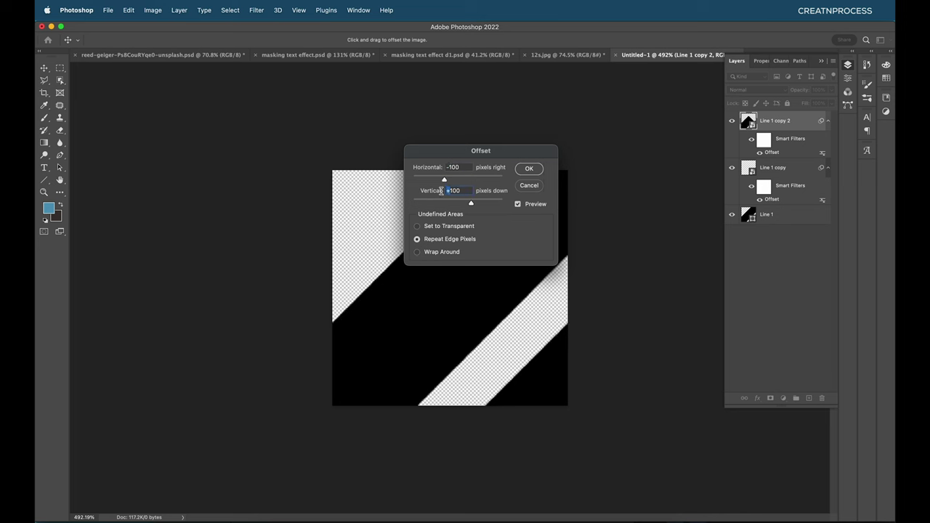
type("-")
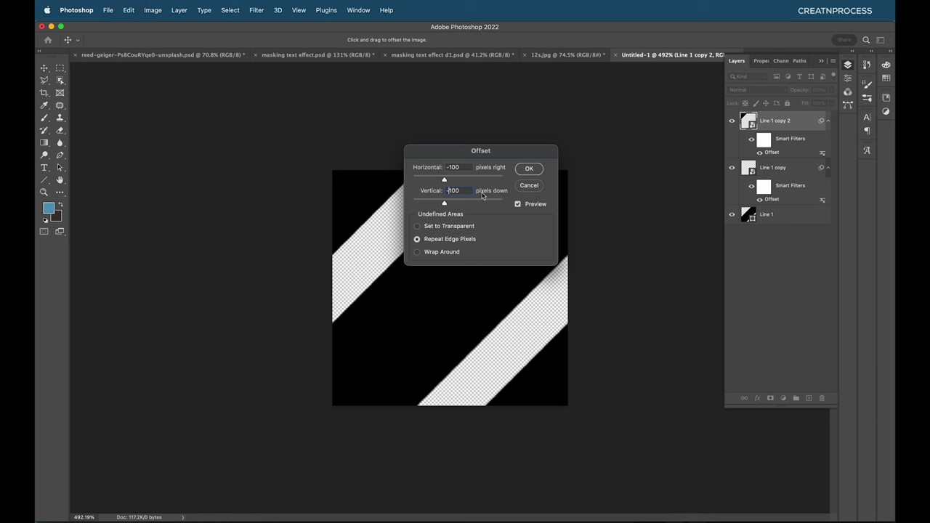
left_click(523, 171)
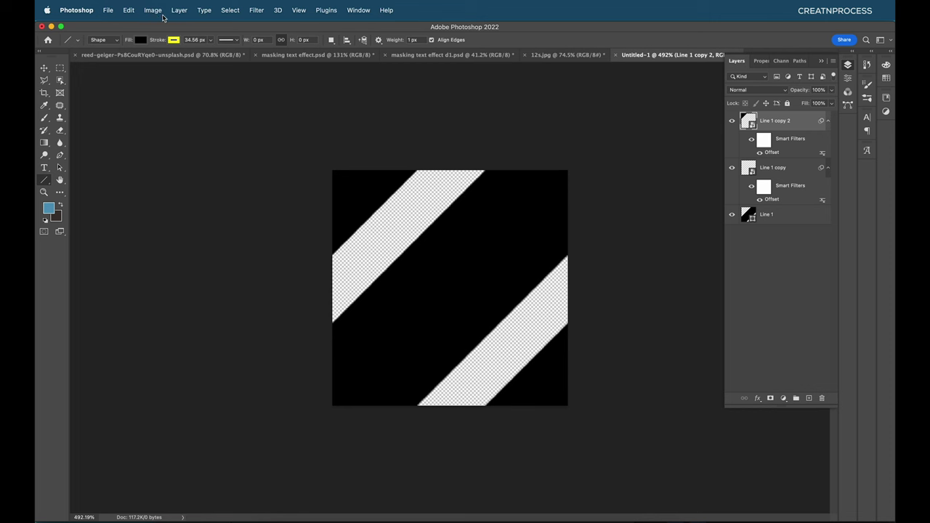
Define the finished diagonal stripe tile as a pattern named Pattern 2
left_click(129, 10)
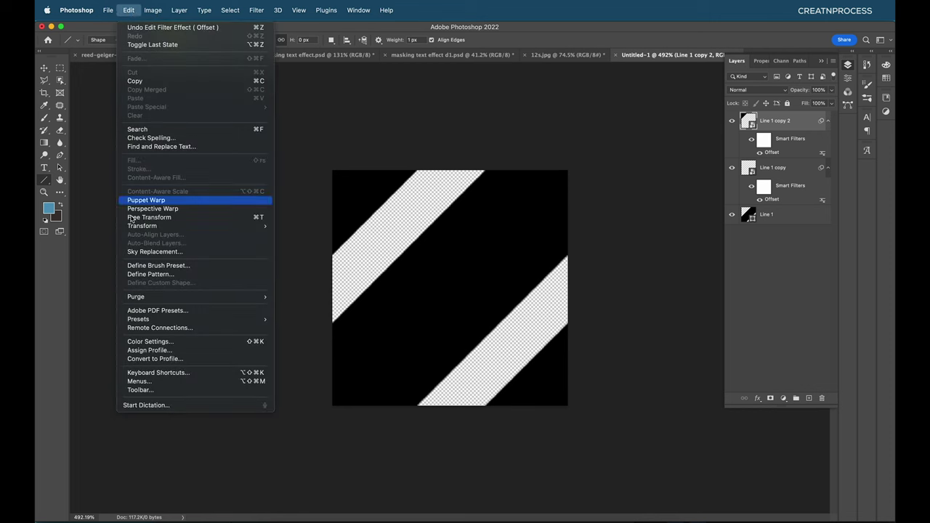
left_click(151, 274)
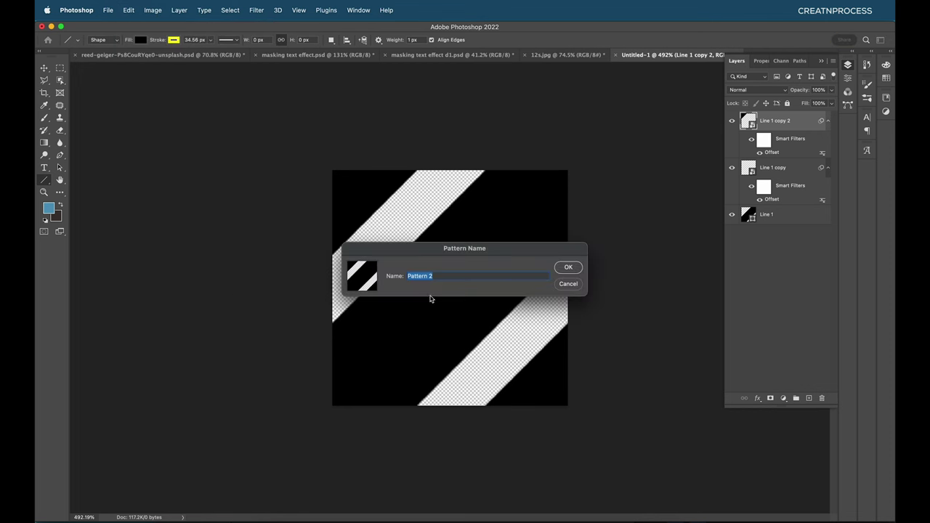
left_click(566, 268)
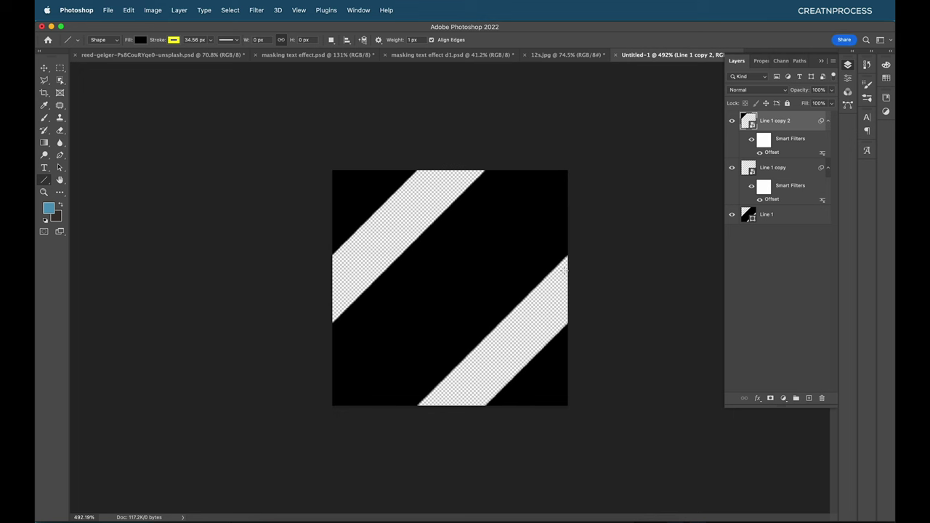
In masking text effect d1.psd, add a Pattern Fill layer above Artboard 1's top line layer using the newly defined diagonal stripe pattern
left_click(479, 58)
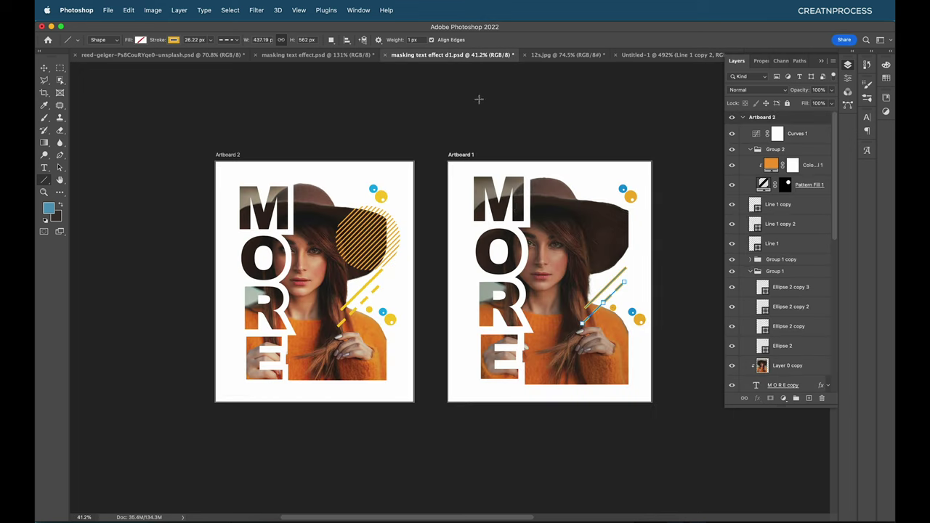
left_click(743, 117)
left_click(781, 146)
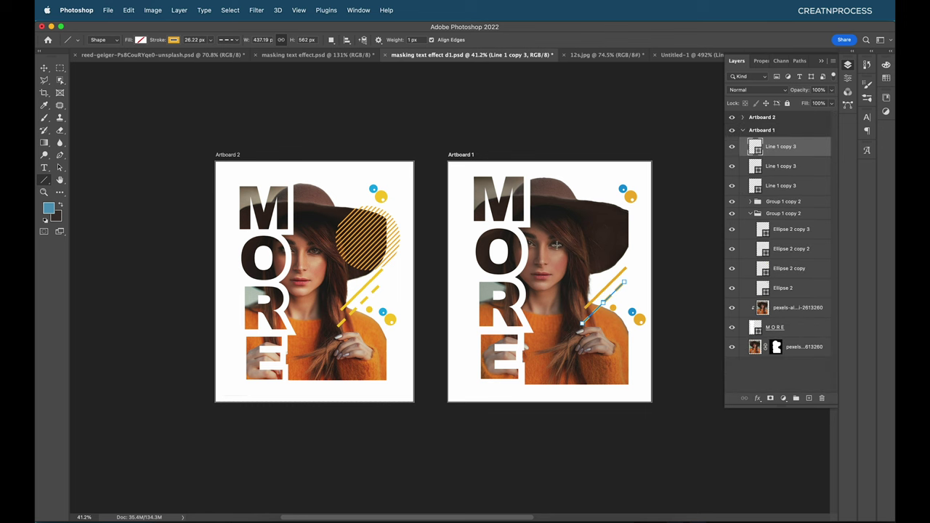
left_click(784, 400)
left_click(803, 430)
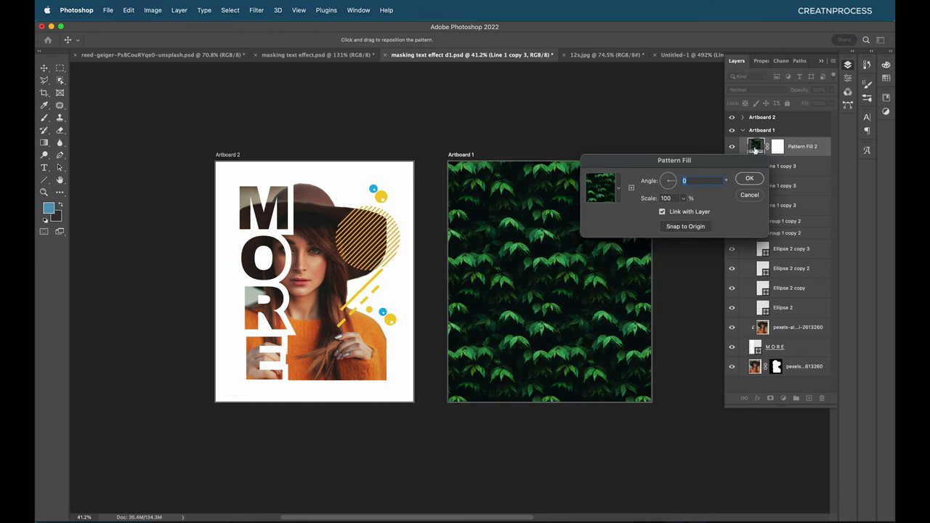
left_click(620, 190)
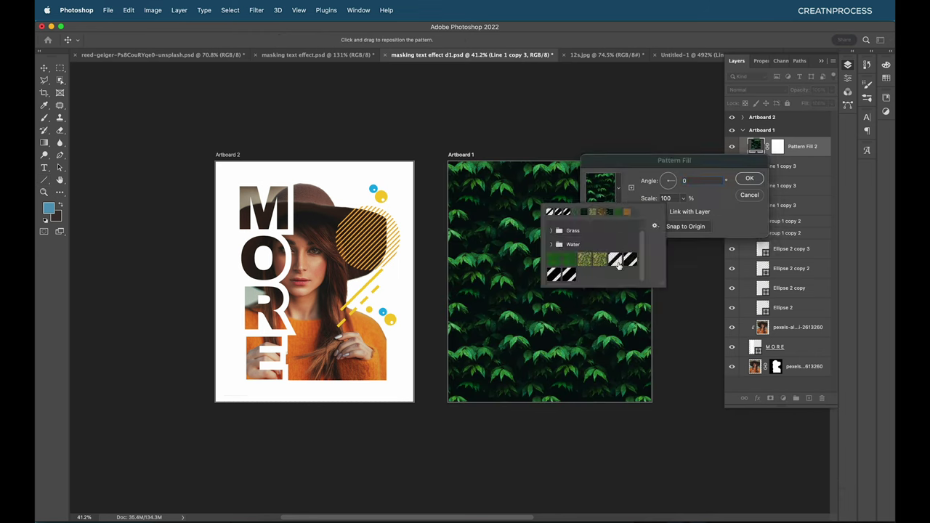
left_click(569, 276)
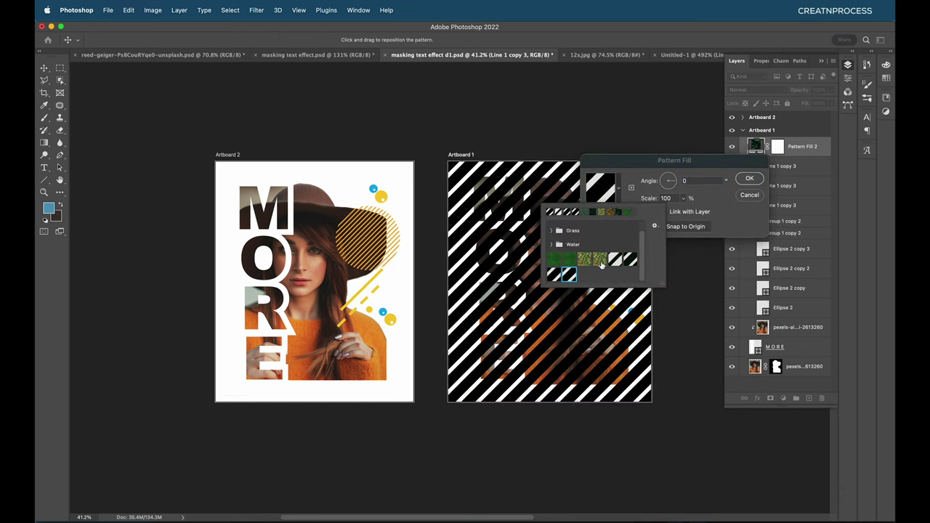
Set the pattern fill's angle to 0° and its scale to 23%, and apply the fill
left_click(672, 181)
left_click(673, 179)
left_click(684, 198)
left_click_drag(681, 211, 679, 213)
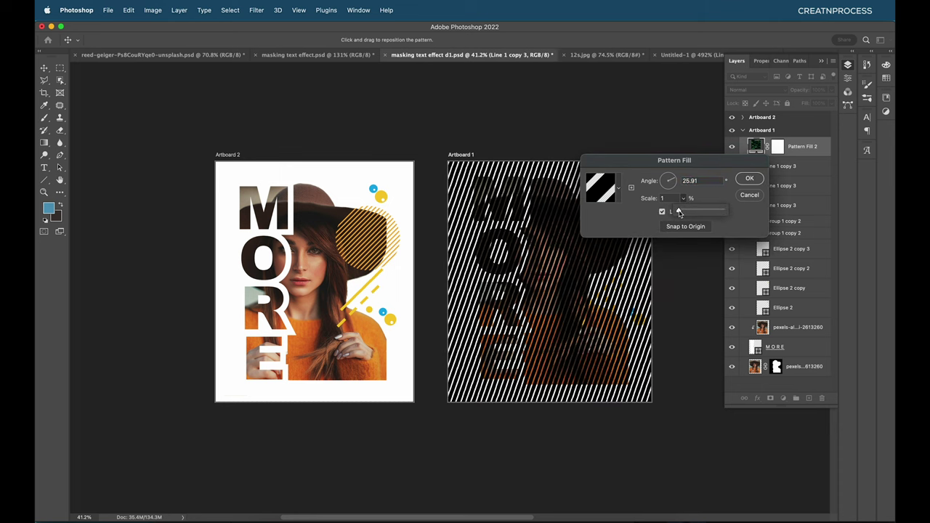
left_click(628, 199)
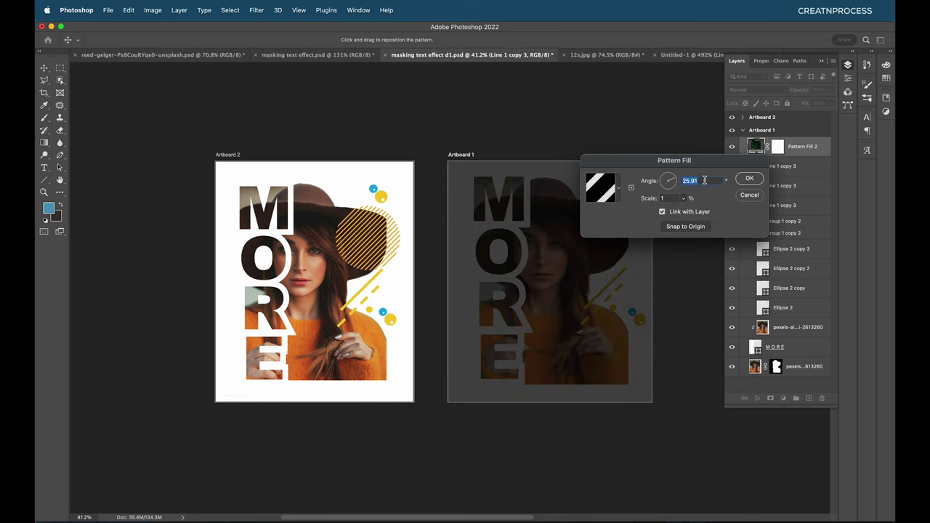
type("0")
left_click(683, 198)
left_click_drag(680, 212, 682, 212)
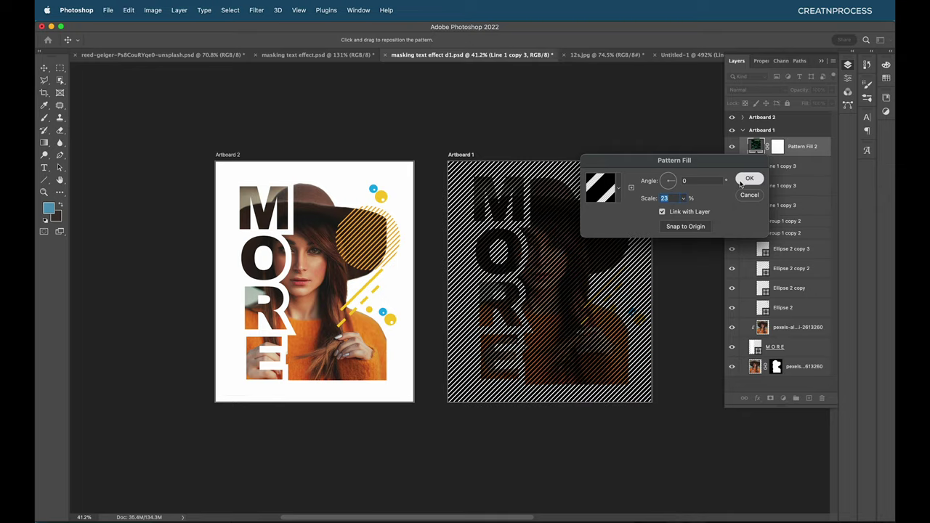
left_click(750, 179)
With the pattern fill's mask active, draw a circular selection about 24 cm wide over the right side of the hat brim on Artboard 1
scroll(616, 238, "up", 5)
scroll(615, 238, "down", 5)
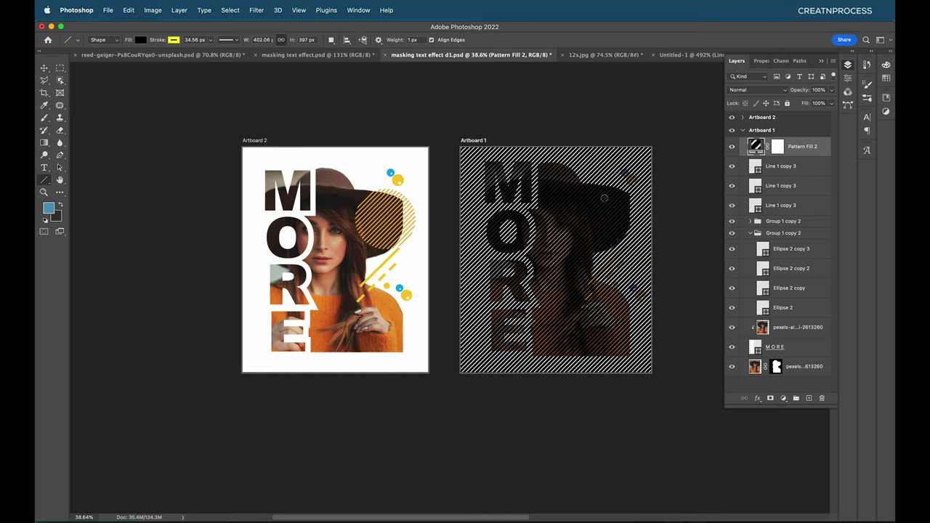
scroll(604, 197, "up", 2)
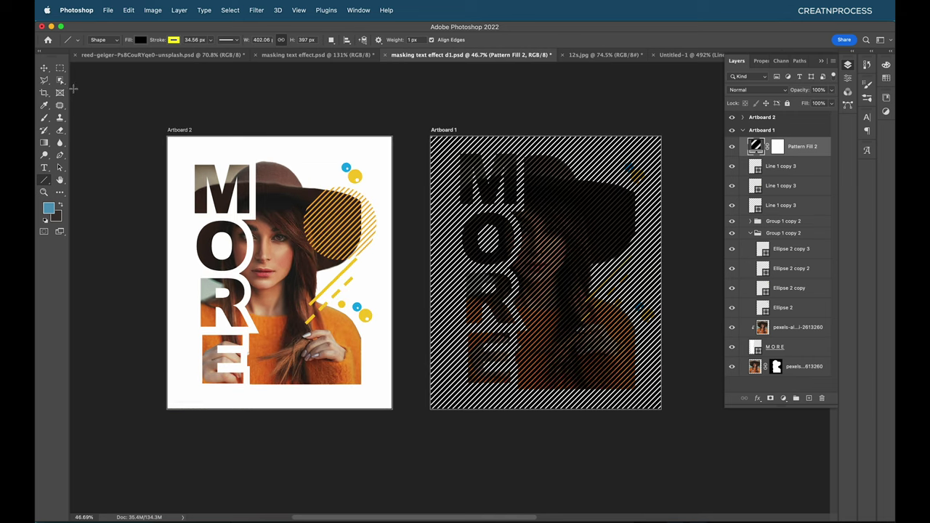
left_click(60, 68)
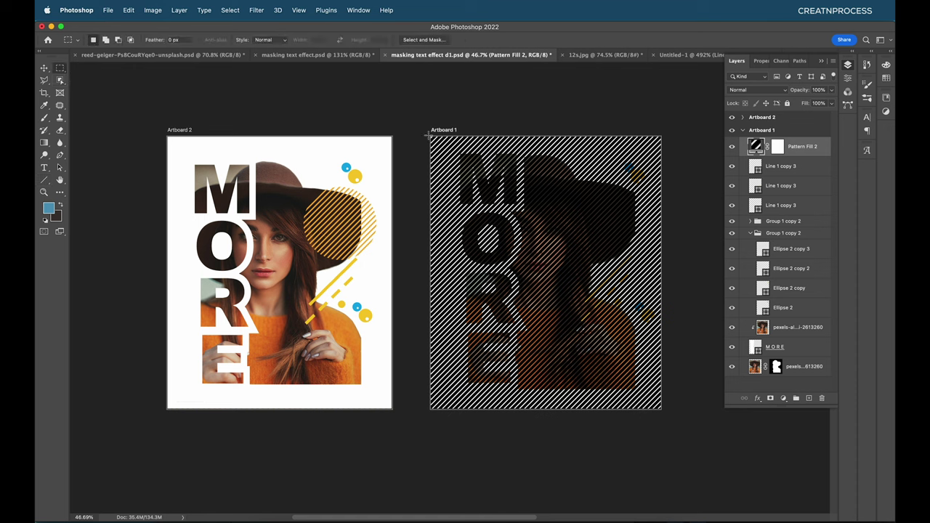
left_click_drag(431, 136, 658, 412)
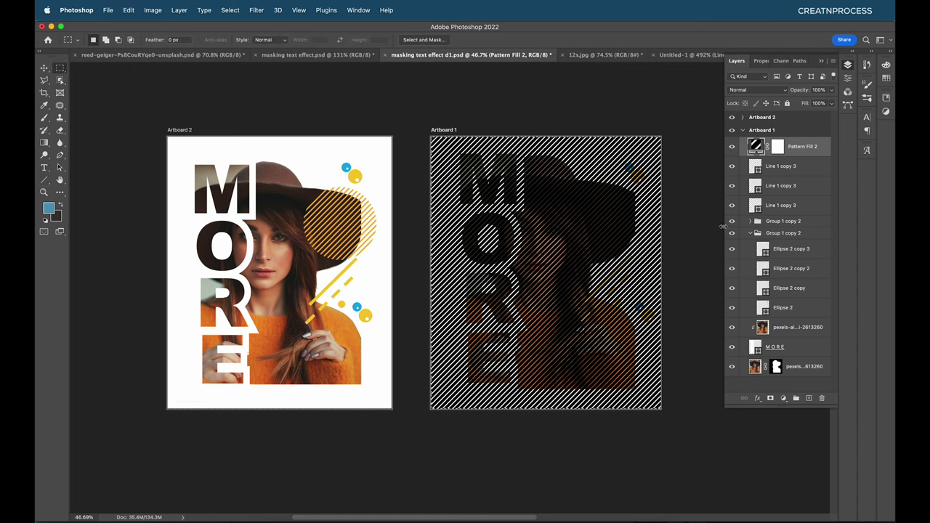
left_click(779, 152)
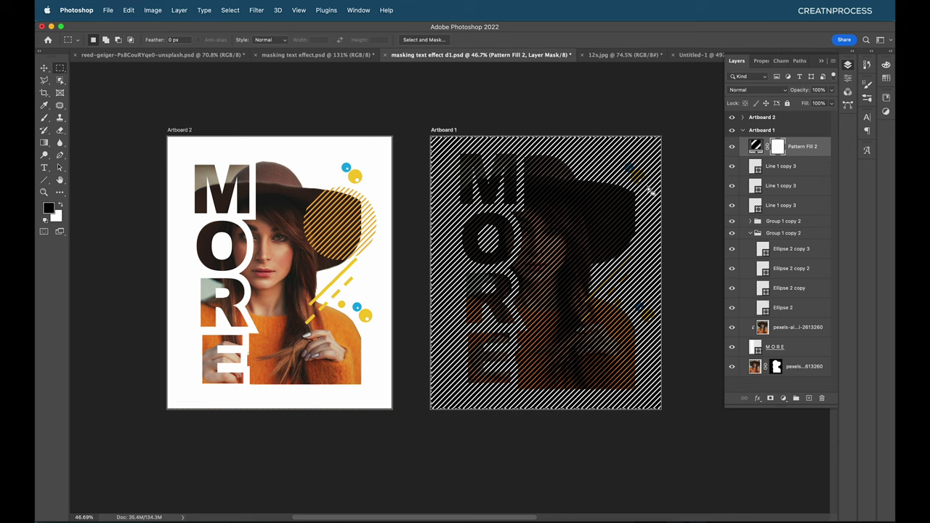
right_click(60, 72)
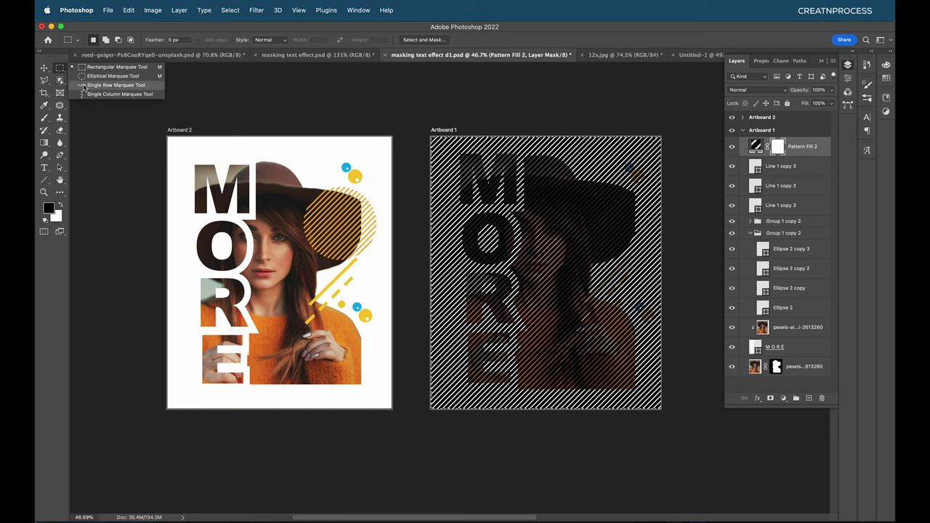
left_click(87, 78)
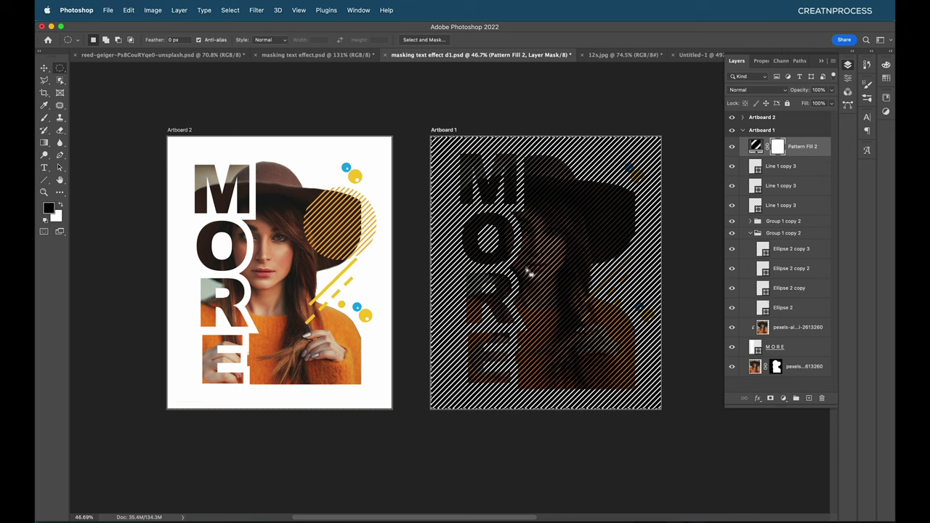
left_click_drag(596, 185, 643, 259)
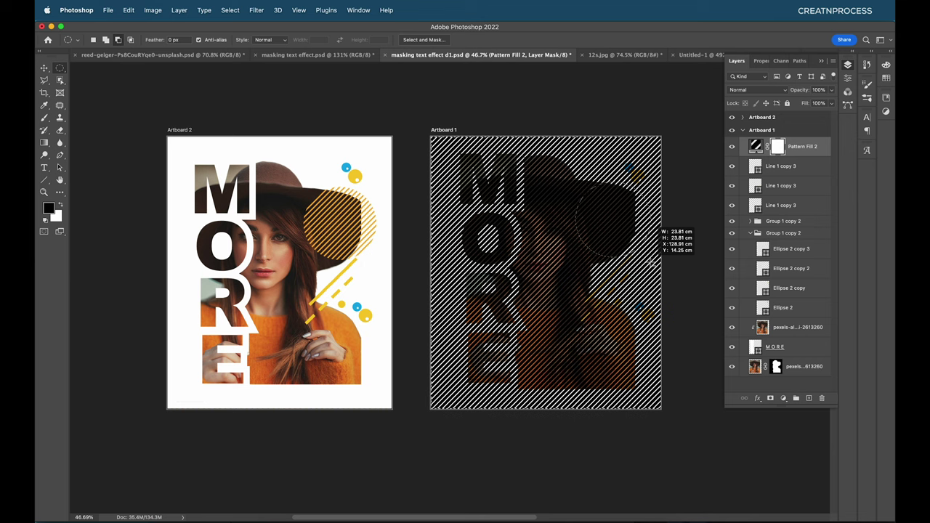
left_click_drag(652, 262, 652, 261)
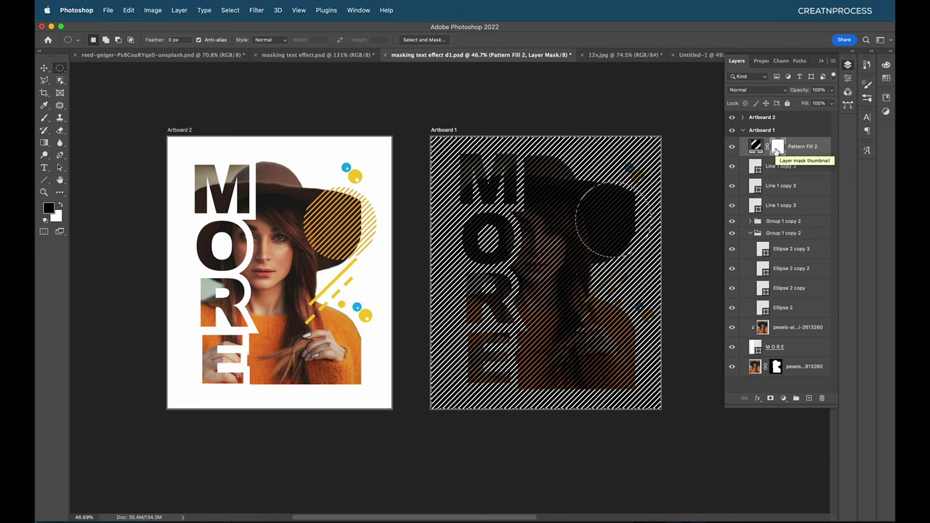
Invert the circular selection, fill the pattern layer's mask with black so stripes show only inside the circle, and deselect
key("super+shift+i")
key("alt+BackSpace")
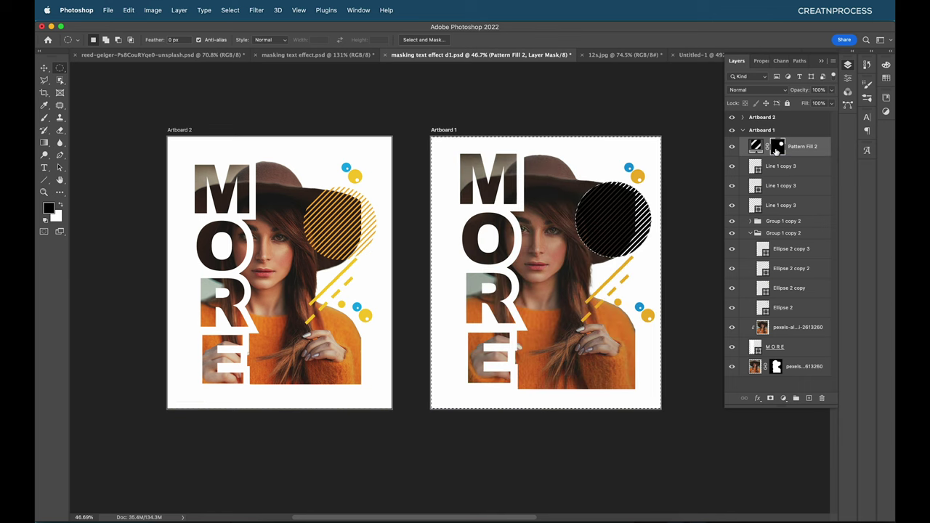
key("super+d")
Add a Solid Color fill layer in light orange #ffae4b and clip it to the striped pattern layer
left_click(783, 398)
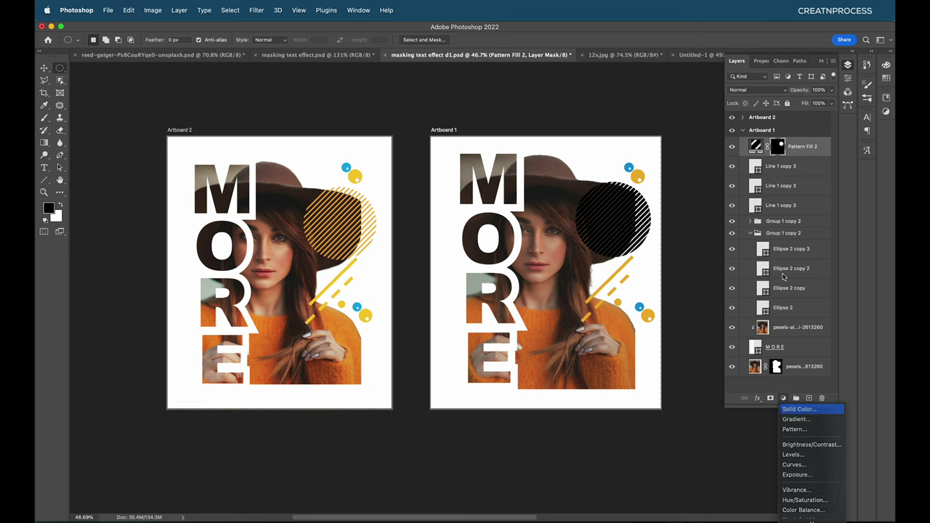
left_click(800, 409)
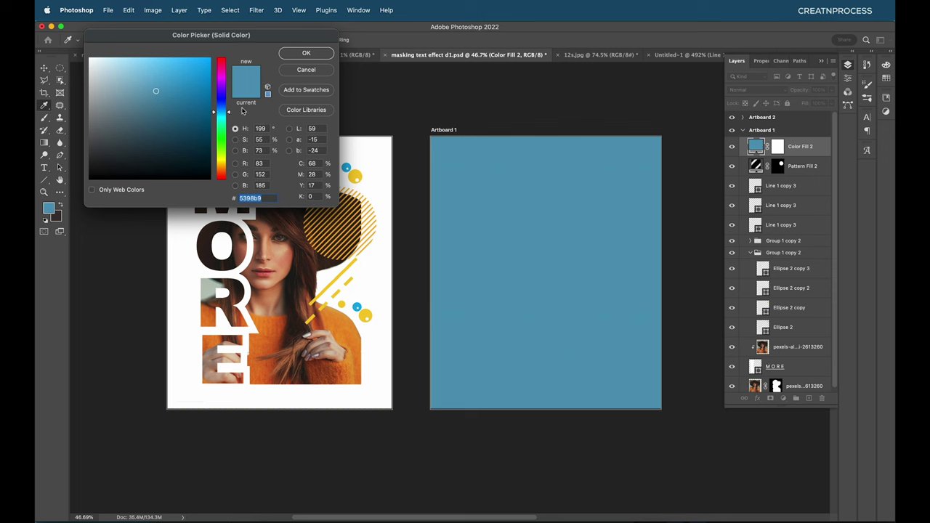
left_click(352, 329)
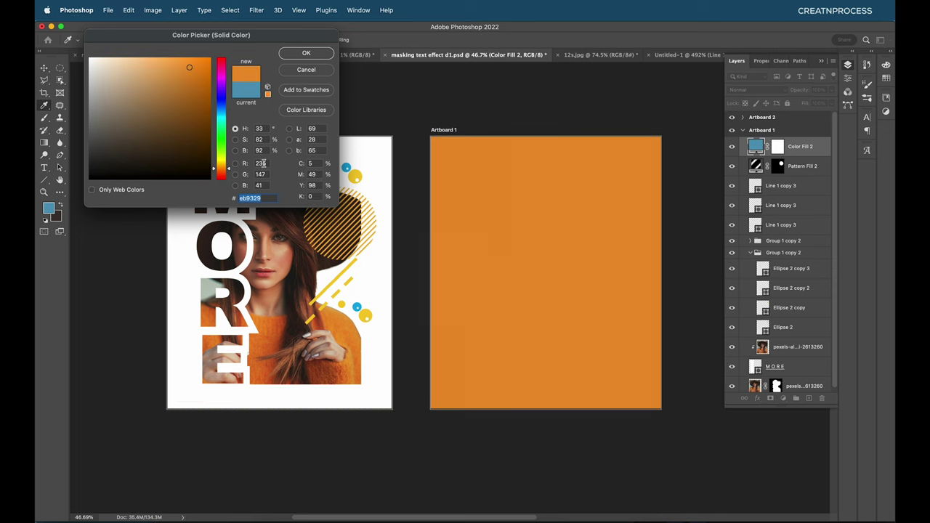
left_click_drag(190, 69, 180, 57)
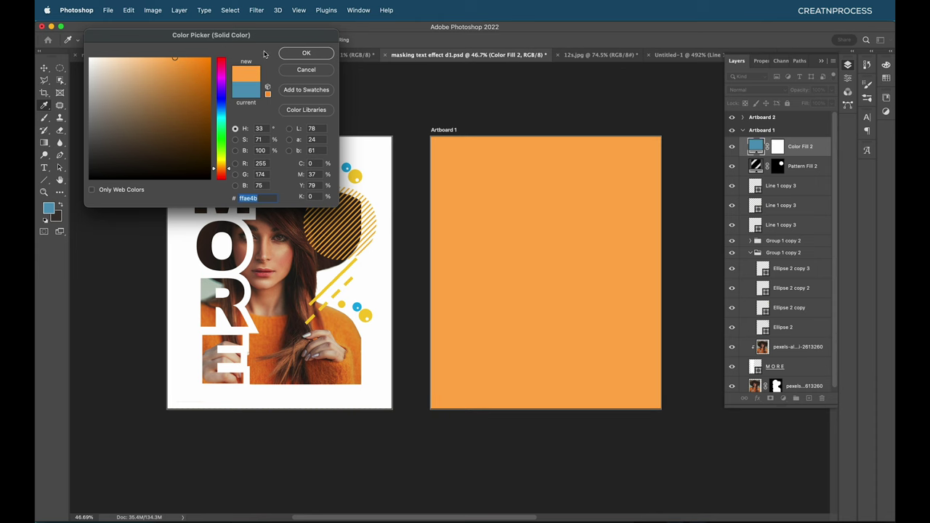
left_click(305, 52)
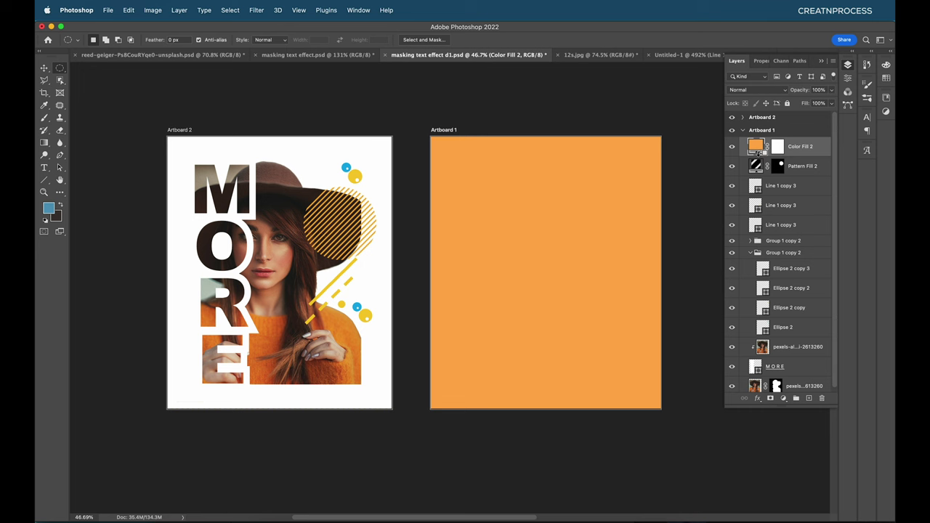
left_click(759, 153, "alt")
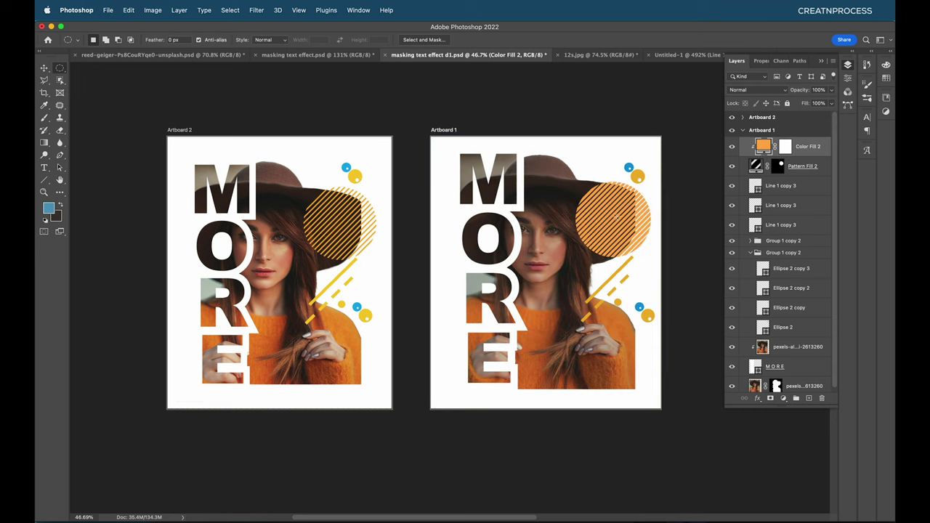
double_click(755, 167)
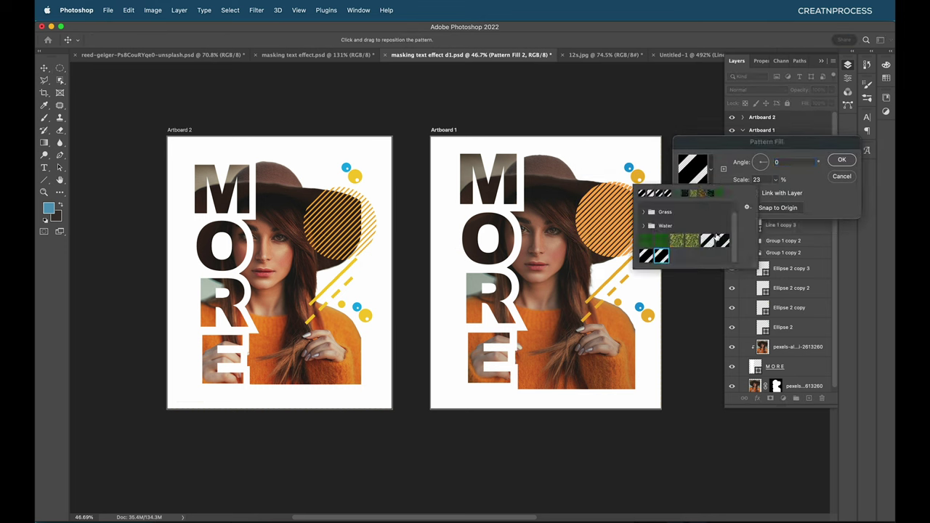
left_click(708, 243)
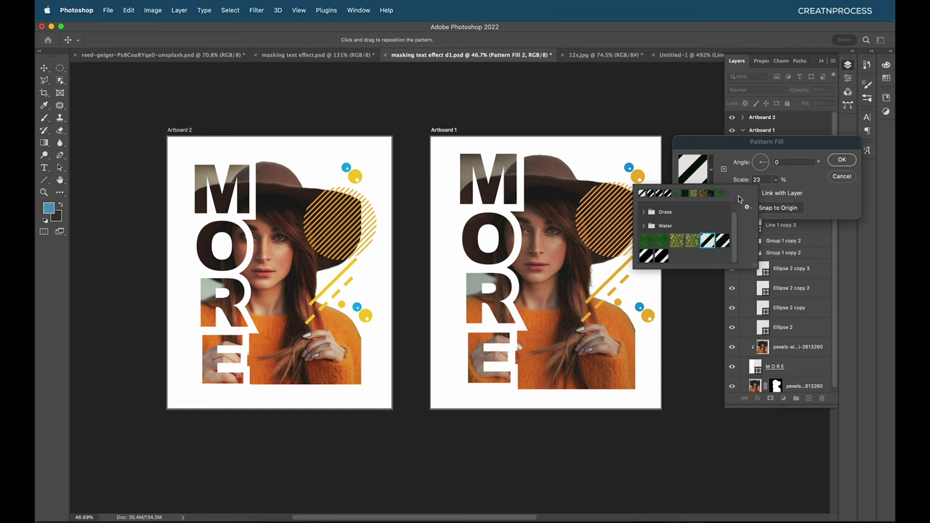
left_click(711, 172)
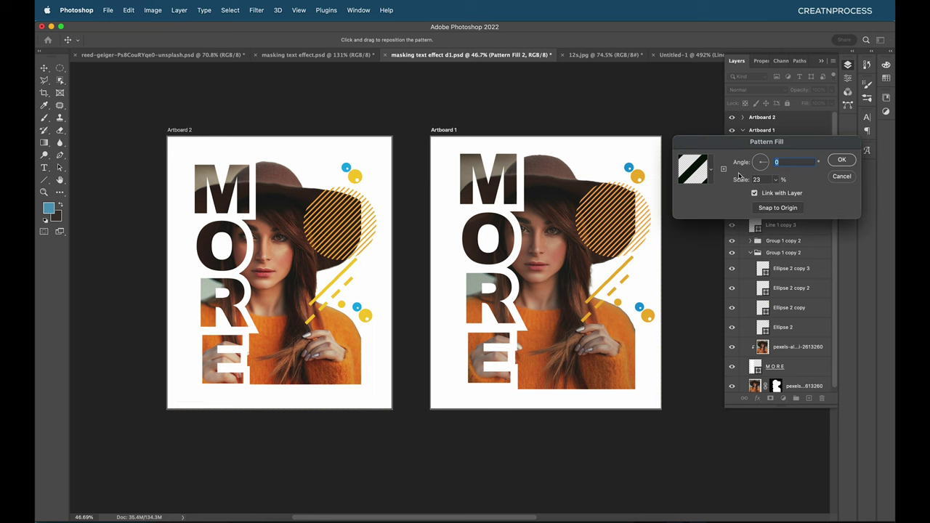
left_click(842, 177)
In the Untitled-1 stripe pattern document, set the Line 1 shape's stroke width to 50 px
left_click(692, 54)
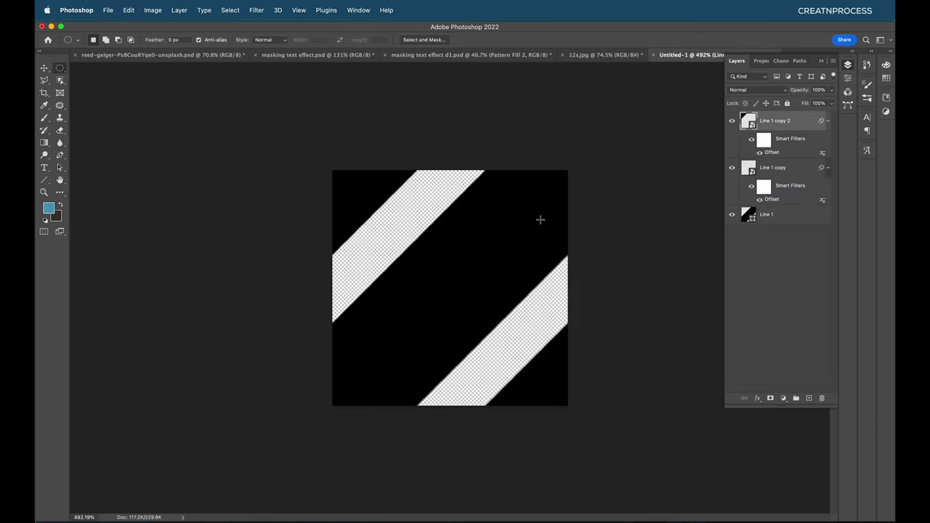
double_click(748, 218)
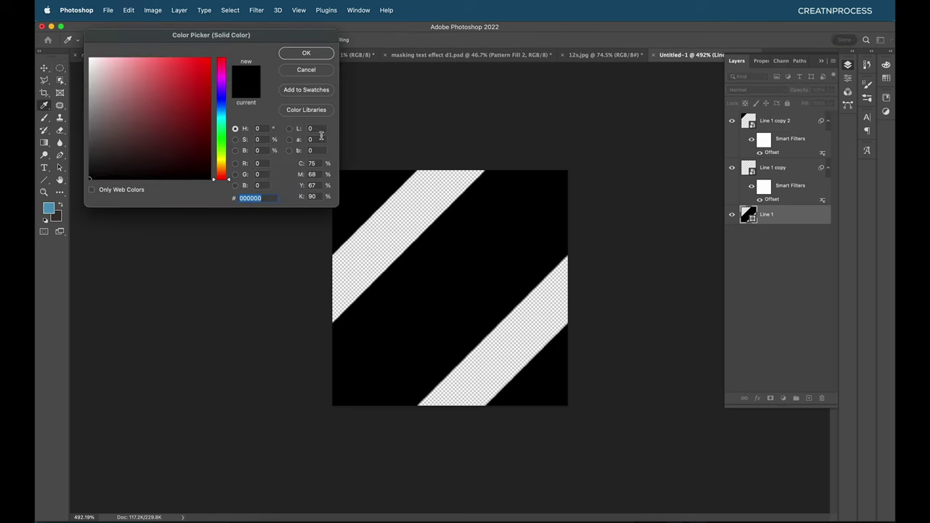
left_click(301, 72)
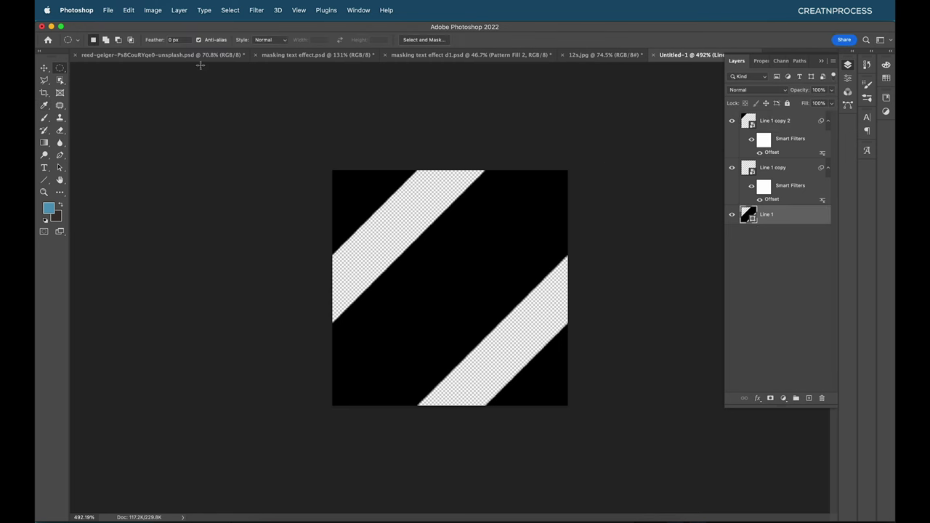
left_click(45, 180)
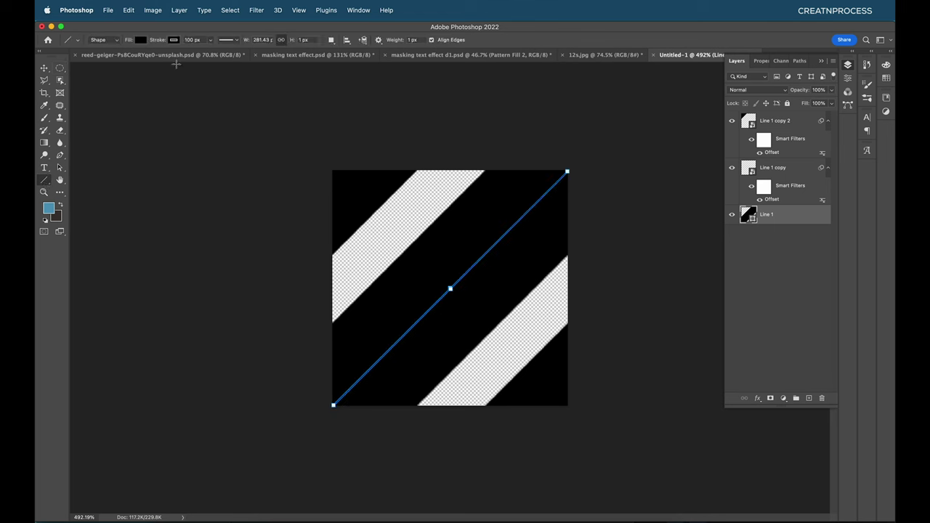
left_click(210, 42)
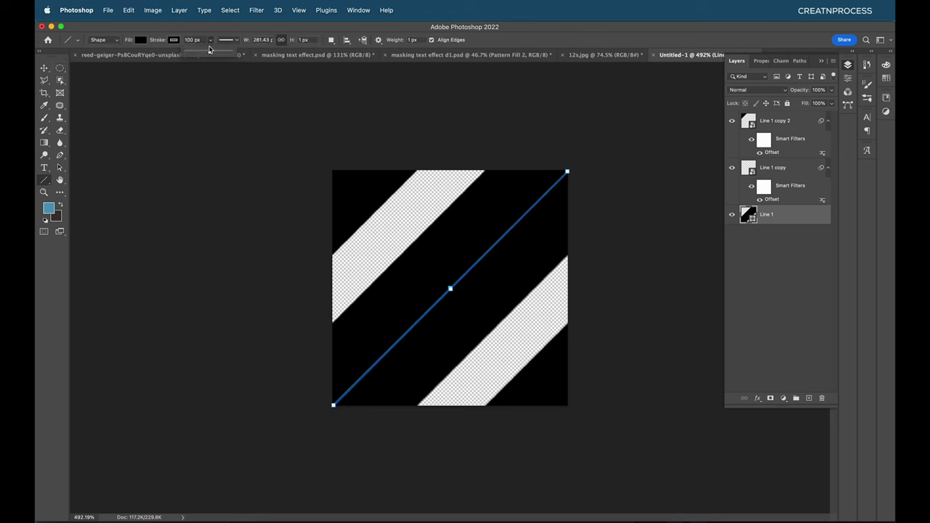
left_click(209, 49)
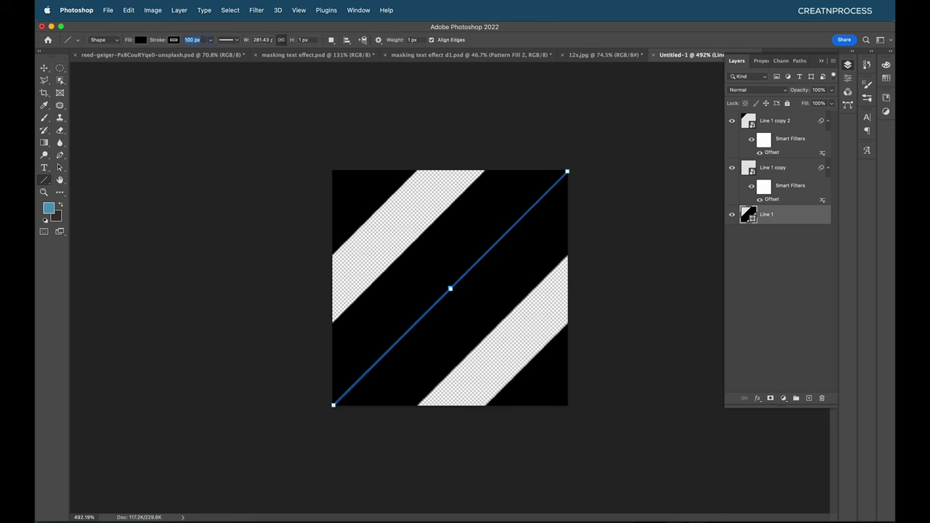
type("50")
key("Return")
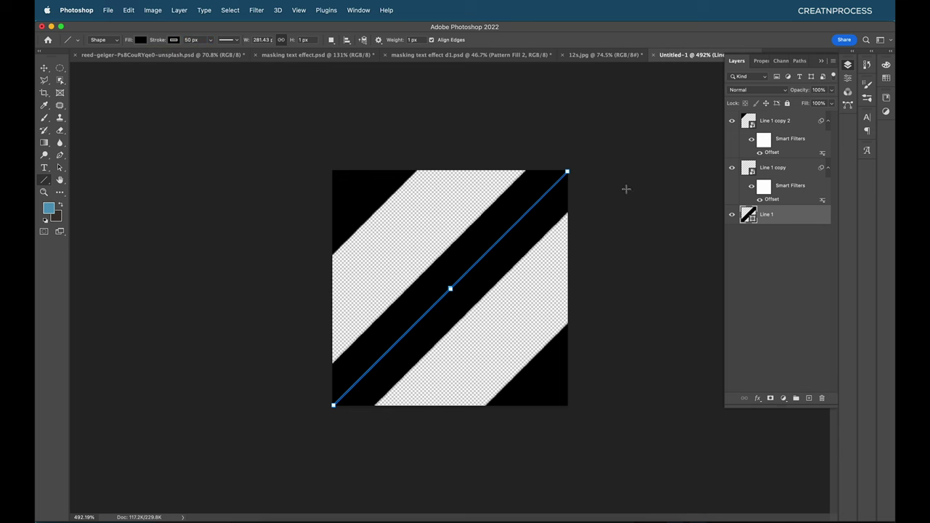
Open the Line 1 copy smart object, set its line's stroke to 50 px, save it, and return to Untitled-1
double_click(749, 170)
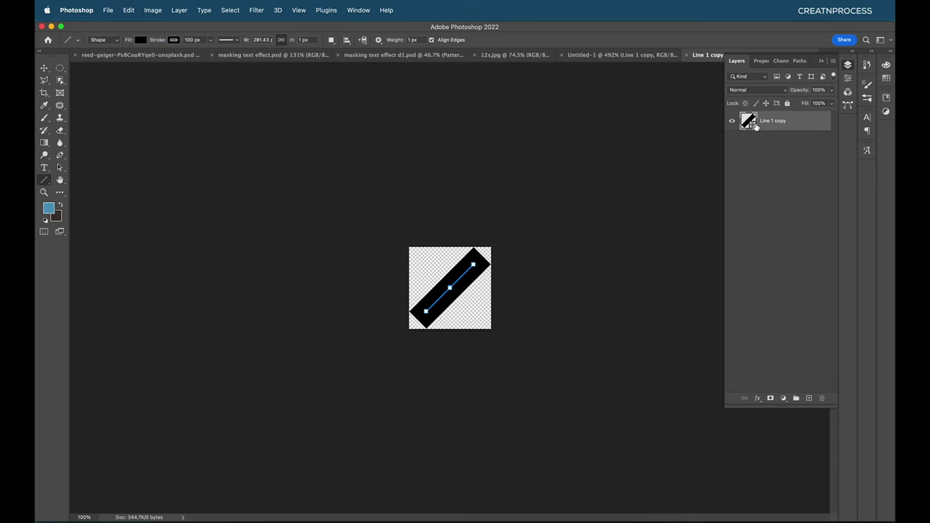
left_click(190, 40)
type("50")
key("Return")
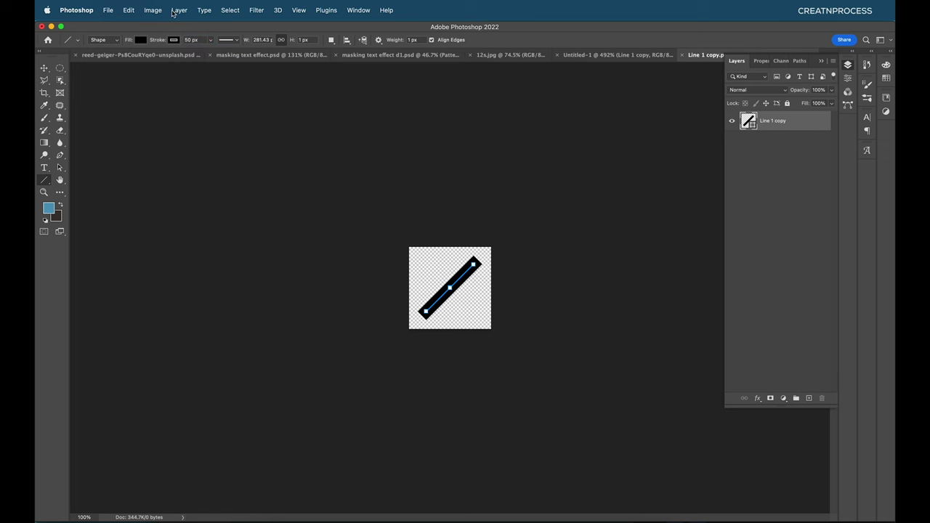
left_click(107, 10)
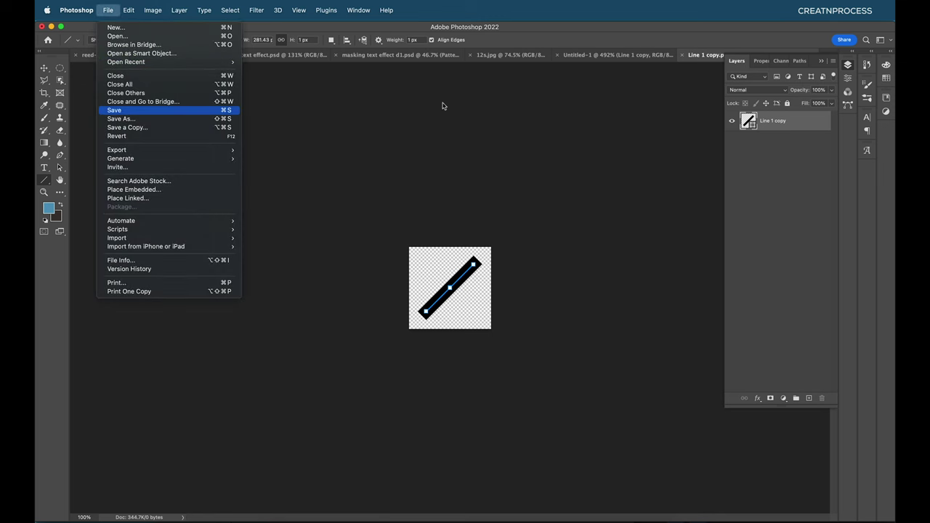
left_click(609, 57)
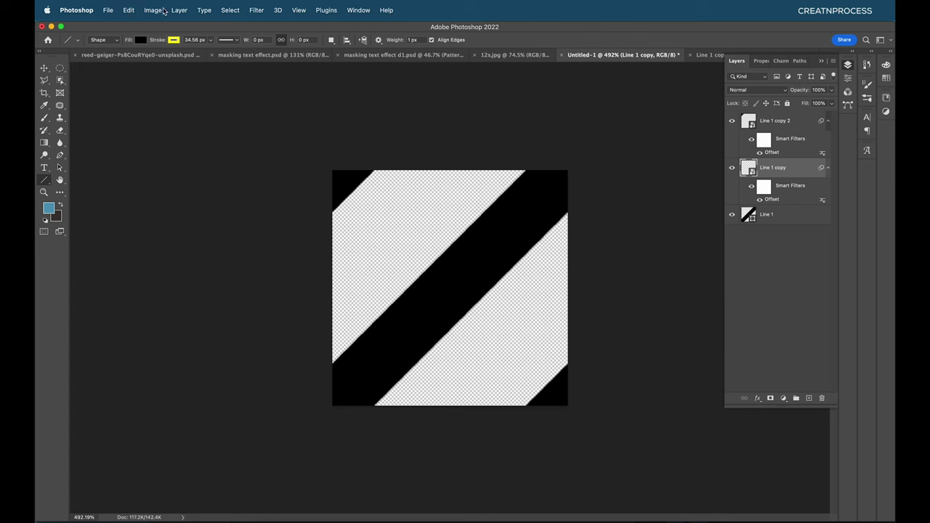
Define the thinner stripe tile as a pattern, and apply the thin stripe pattern to Pattern Fill 2 in masking text effect d1.psd
left_click(127, 11)
left_click(165, 275)
left_click(402, 54)
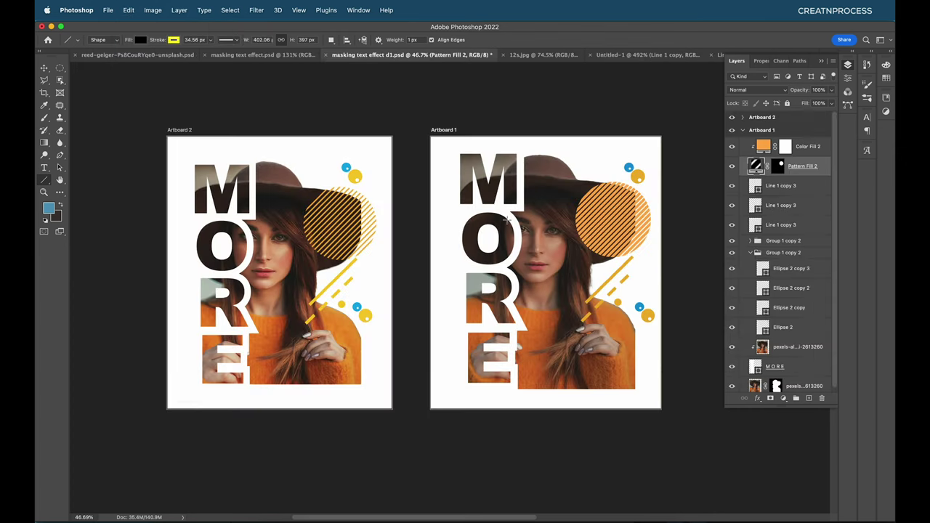
double_click(754, 166)
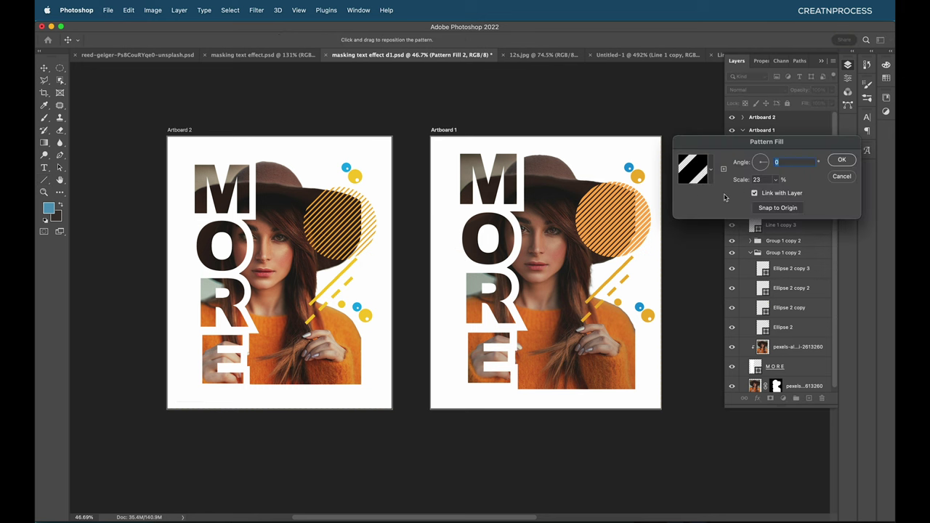
left_click(713, 172)
left_click(707, 237)
left_click(713, 173)
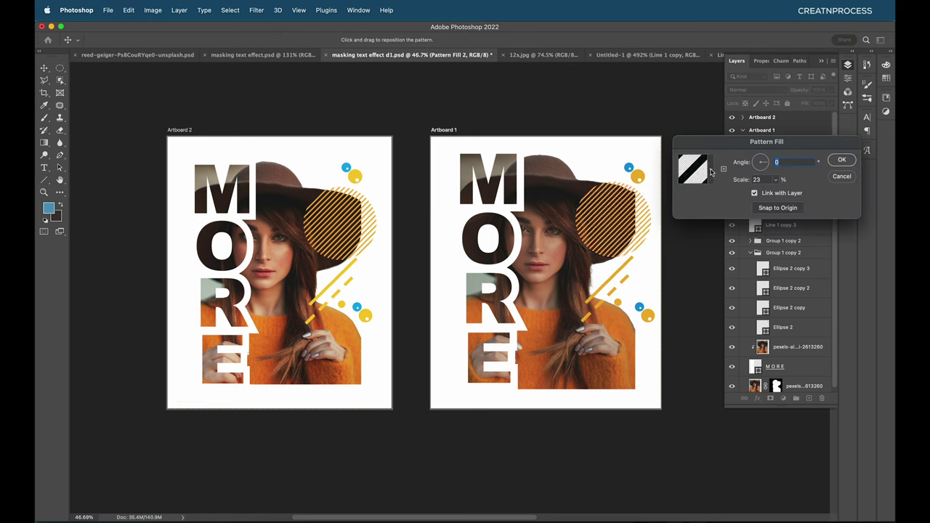
left_click(841, 160)
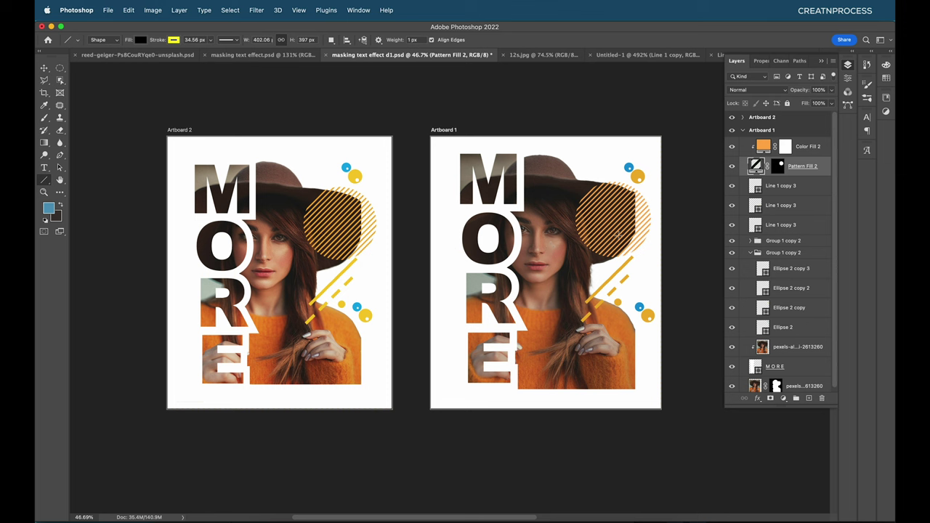
Add a Curves adjustment above Color Fill 2, shaping a mild S-curve with a shadow point at input 75, output 64 and a highlight point
left_click(812, 150)
left_click(784, 399)
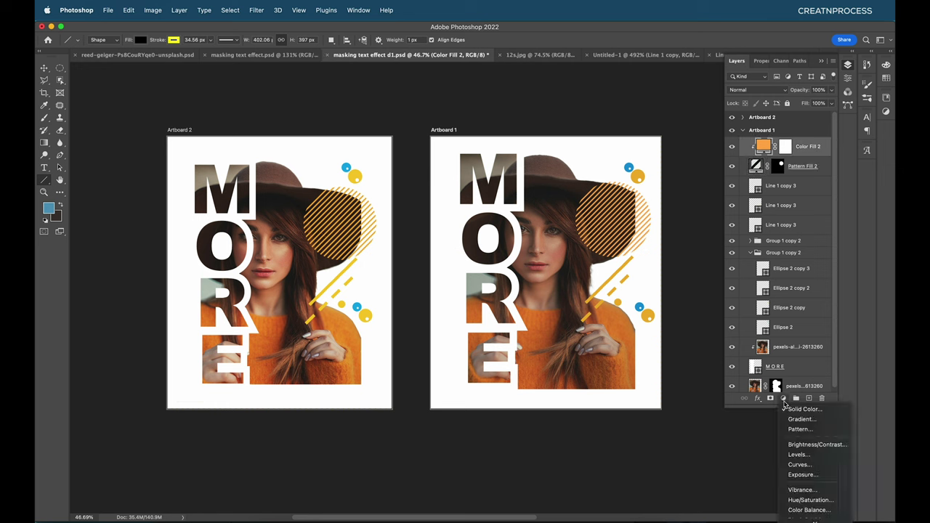
left_click(799, 464)
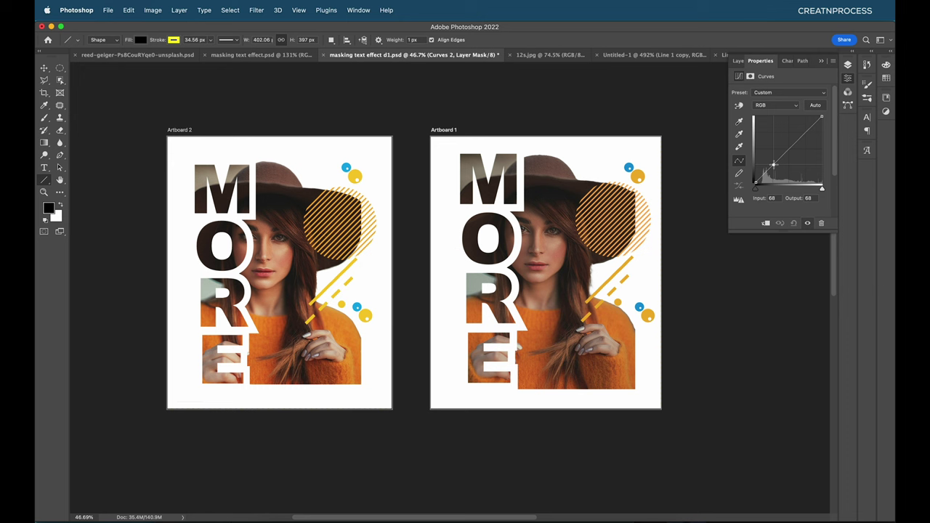
left_click_drag(775, 162, 776, 166)
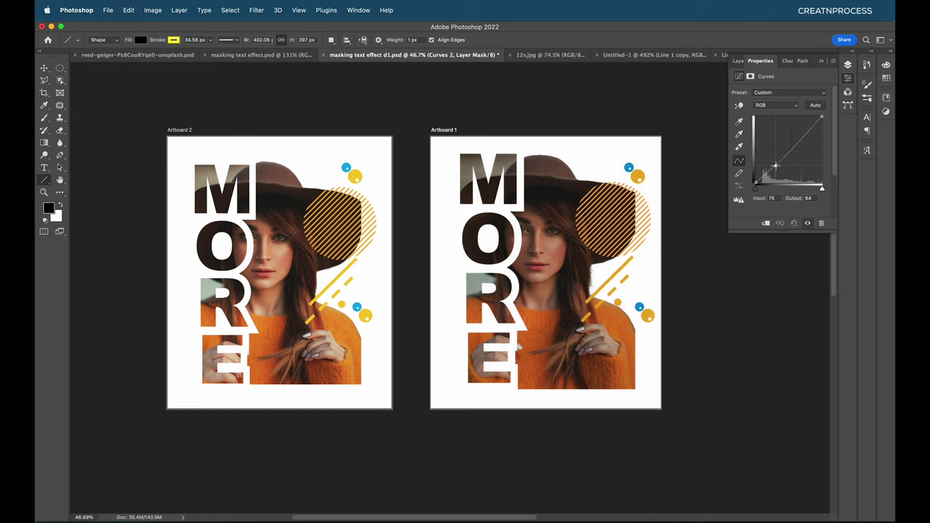
left_click(799, 136)
left_click_drag(800, 136, 798, 134)
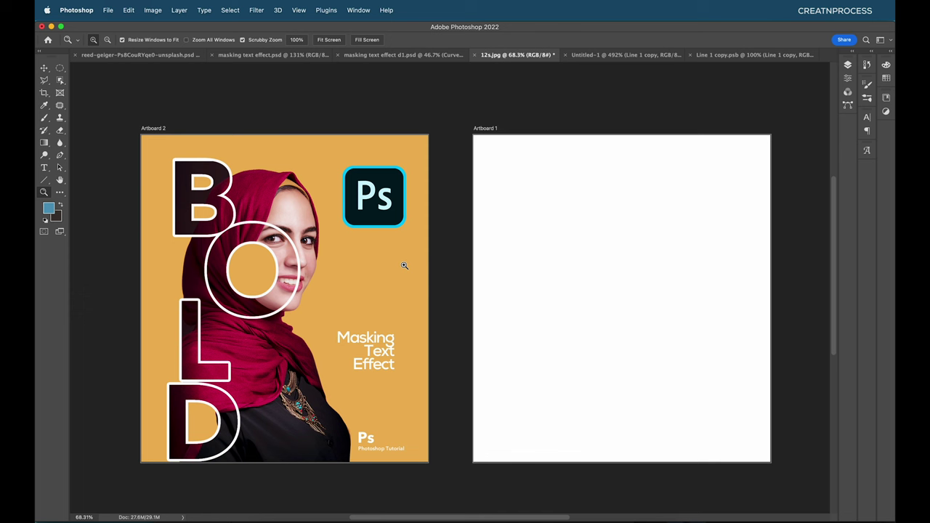
Place 1.jpg from the Images folder onto the blank Artboard 1 of the 12s.jpg document, filling the artboard's height
left_click(288, 515)
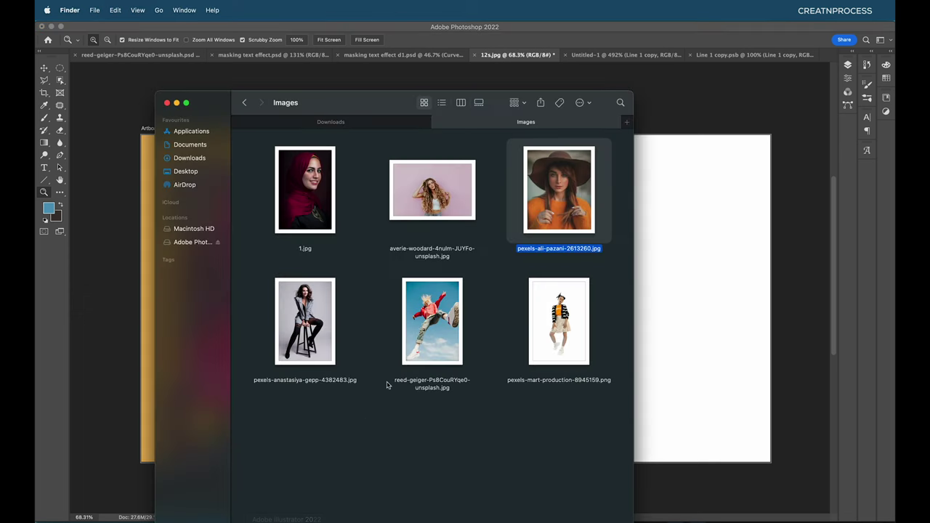
left_click(318, 190)
left_click_drag(316, 193, 698, 285)
left_click_drag(547, 290, 676, 286)
key("Return")
key("z")
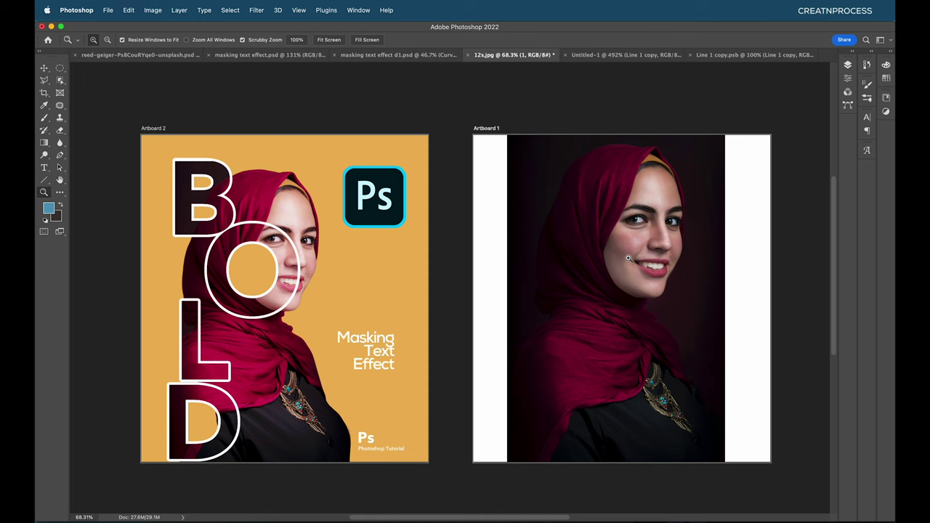
left_click(44, 68)
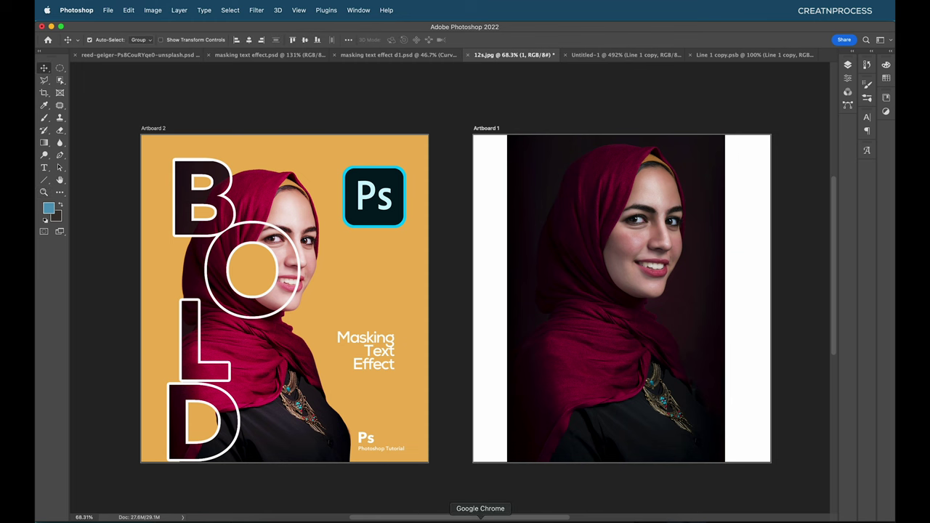
Switch to Chrome, go to the Clipdrop site, and open its Remove background tool
left_click(473, 493)
left_click(671, 57)
type("CLIP")
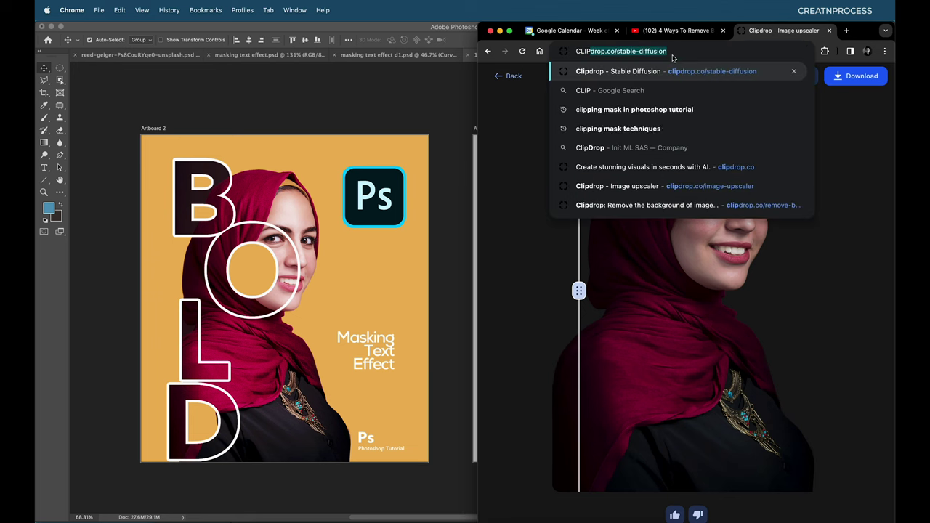
key("Return")
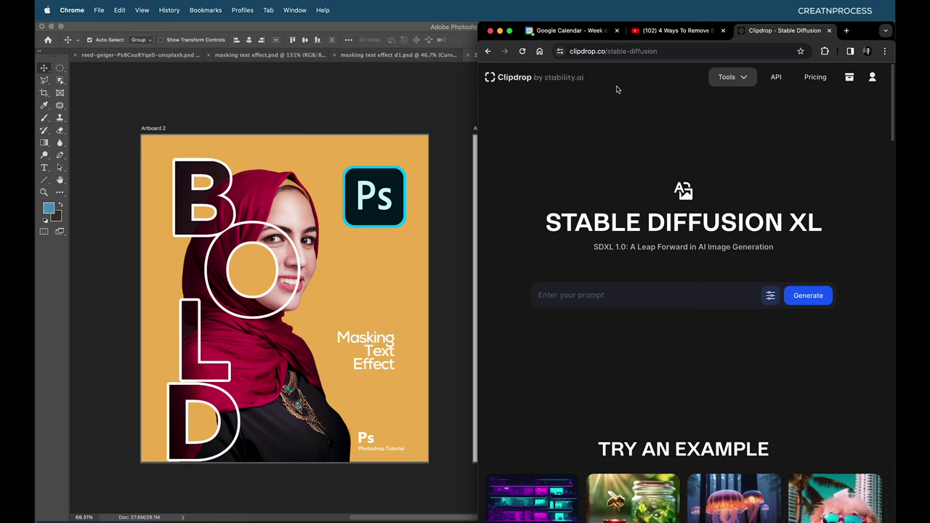
left_click(728, 78)
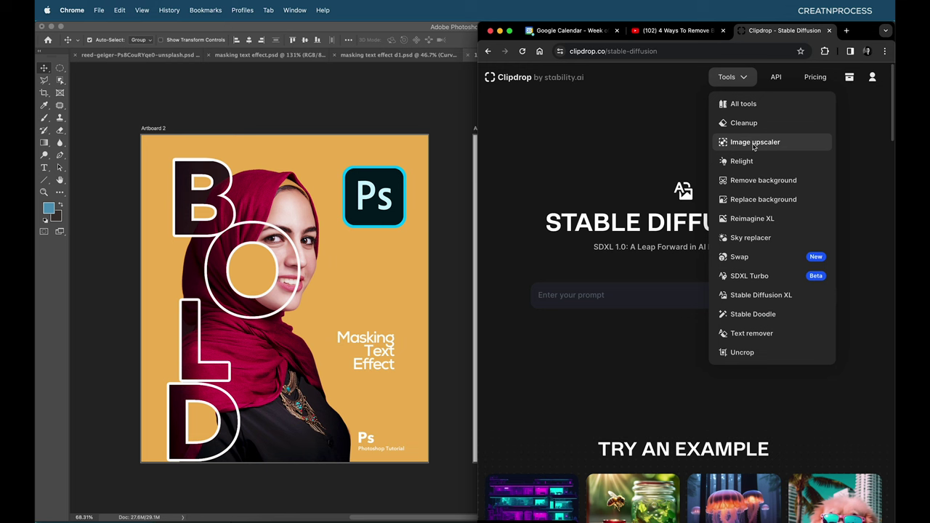
left_click(753, 183)
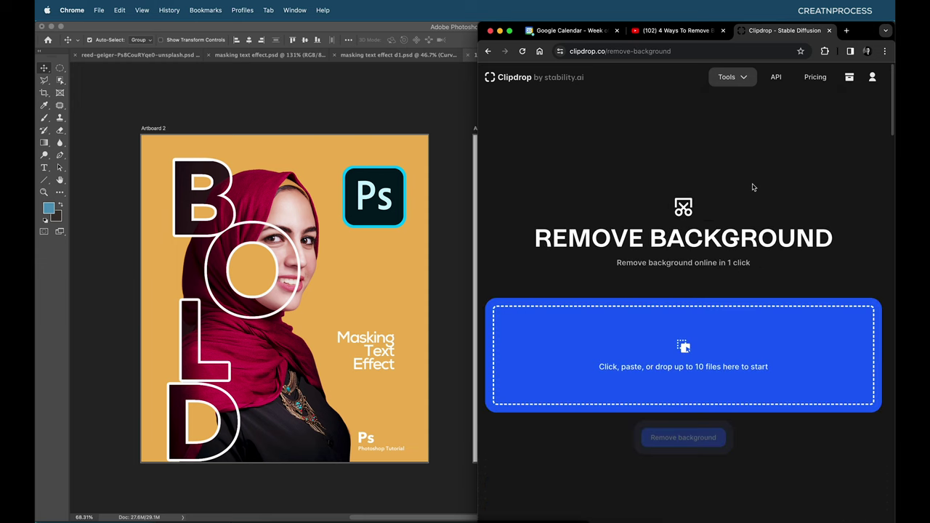
Add 1.jpg from the Images folder to Clipdrop's background removal batch, and preview the original portrait in Finder
left_click(271, 519)
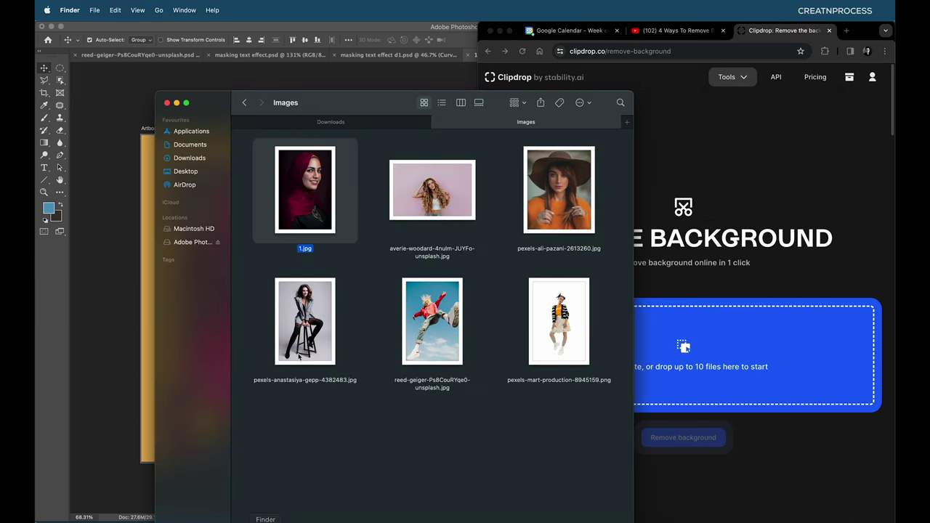
left_click_drag(299, 212, 711, 340)
left_click(306, 209)
key("space")
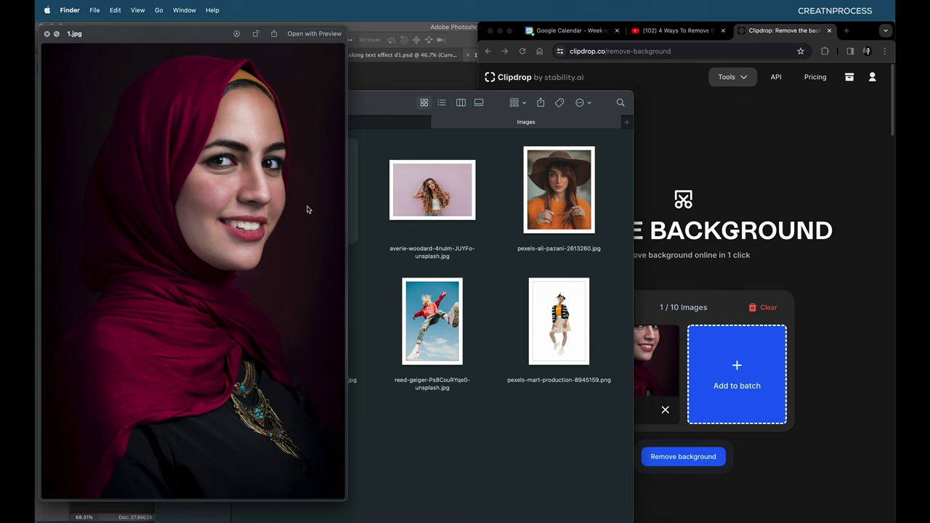
key("space")
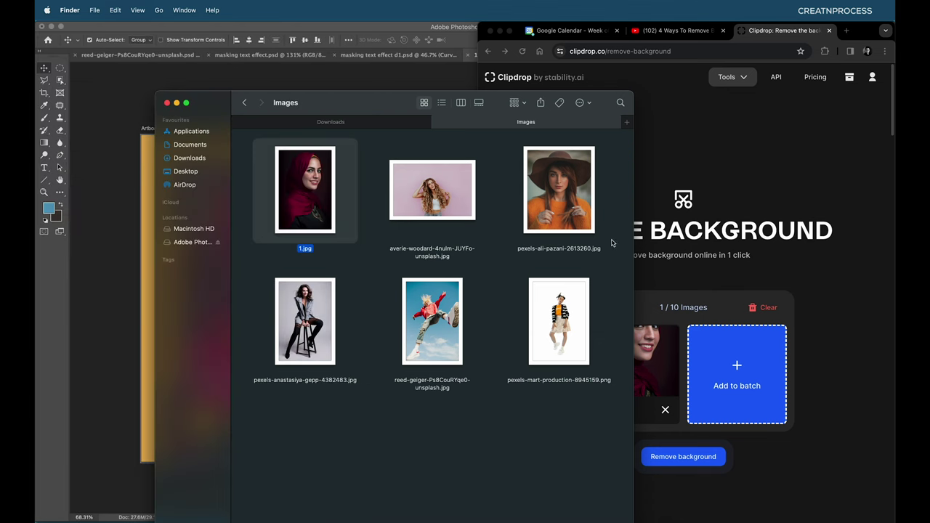
Remove the background of 1.jpg in Clipdrop, downscaling it to the 682 × 1024 SD version
left_click(739, 232)
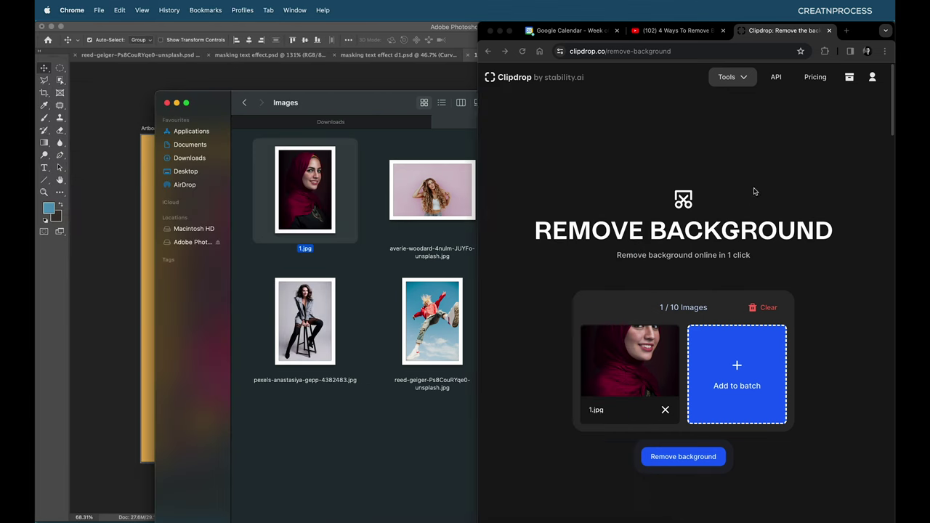
left_click(689, 456)
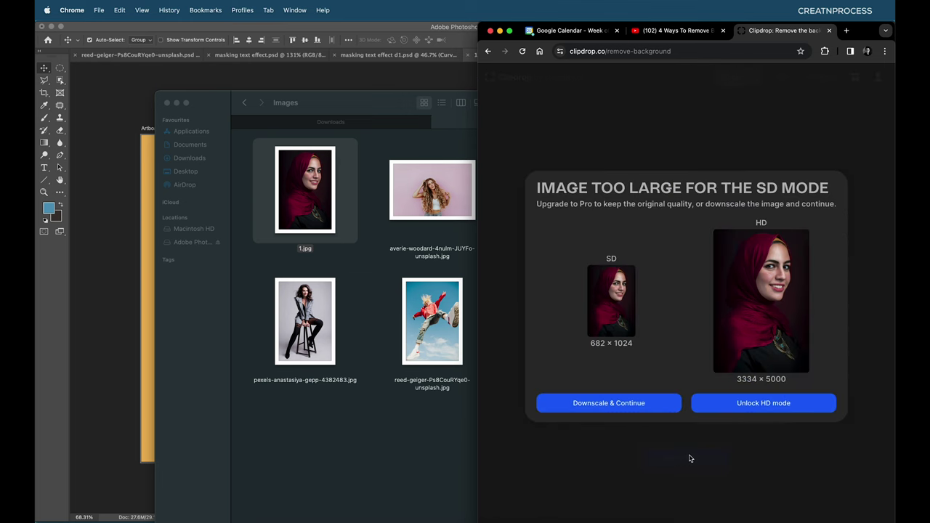
left_click(629, 405)
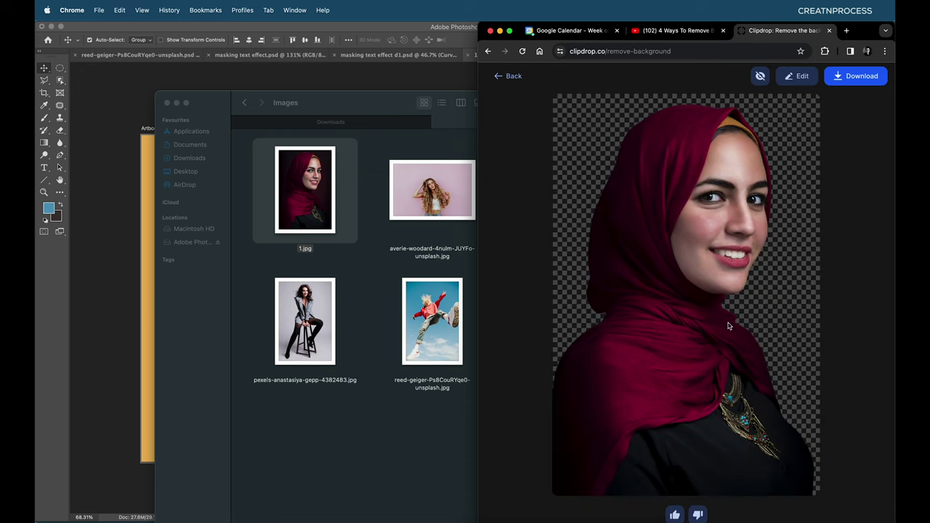
Upscale the cut-out portrait by x2 with the Smooth setting in Clipdrop, compare the result, and download it
left_click(795, 79)
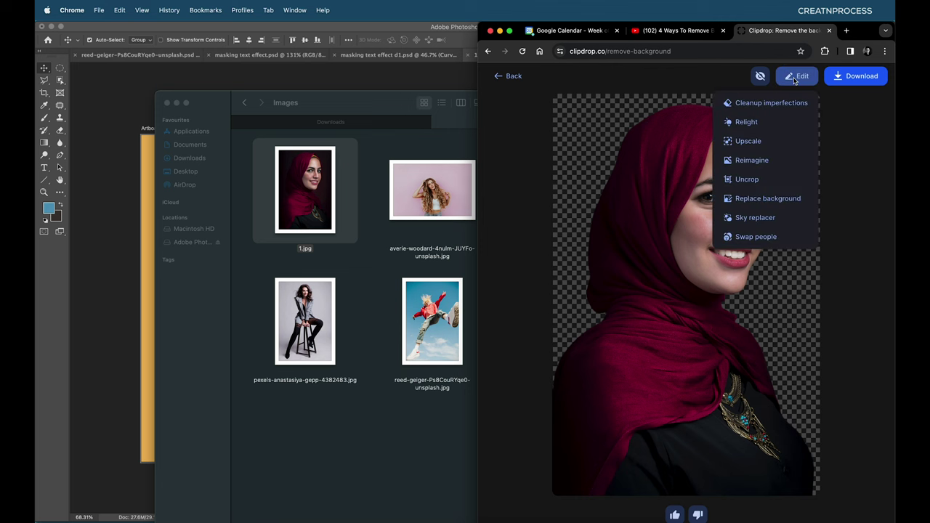
left_click(762, 144)
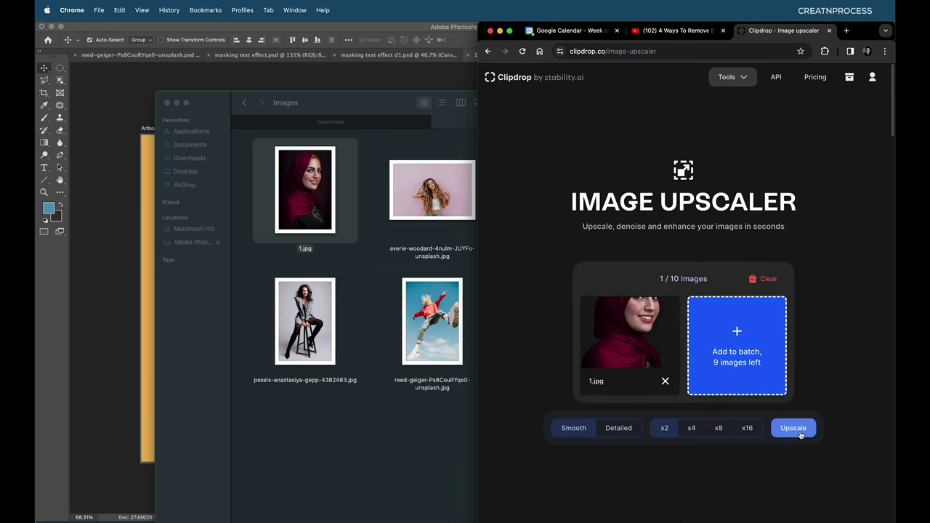
left_click(795, 430)
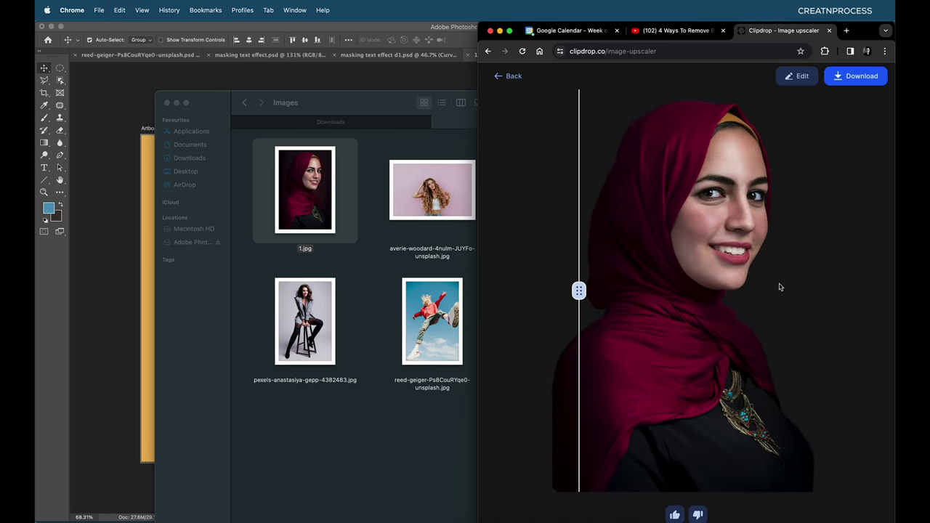
mouse_move(579, 291)
left_mouse_down()
mouse_move(795, 291)
mouse_move(565, 294)
left_mouse_up()
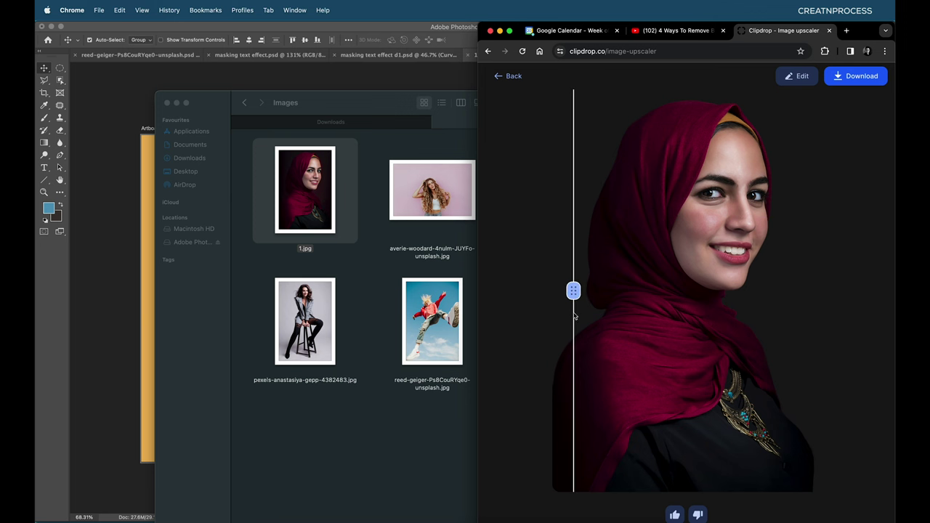
left_click(858, 77)
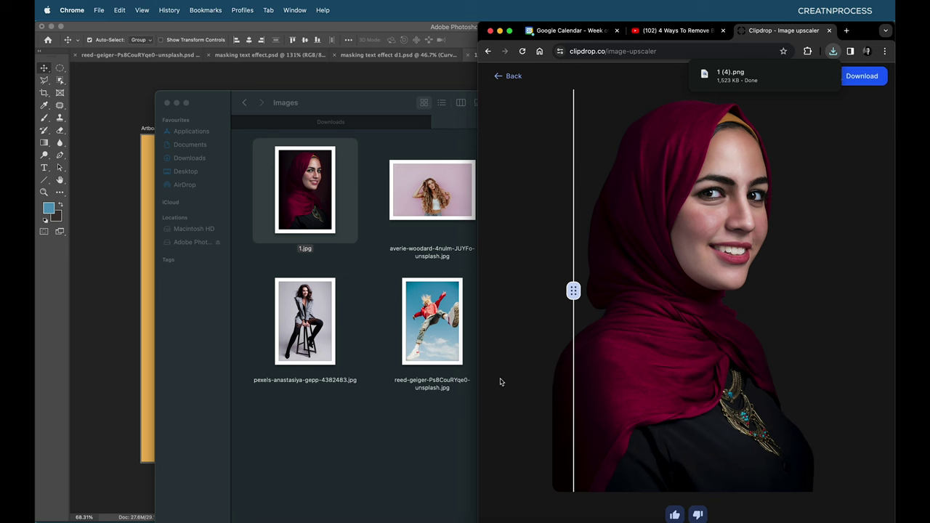
Place the downloaded 1 (4).png from the Downloads folder onto Artboard 1 in Photoshop, over the original portrait
left_click(264, 521)
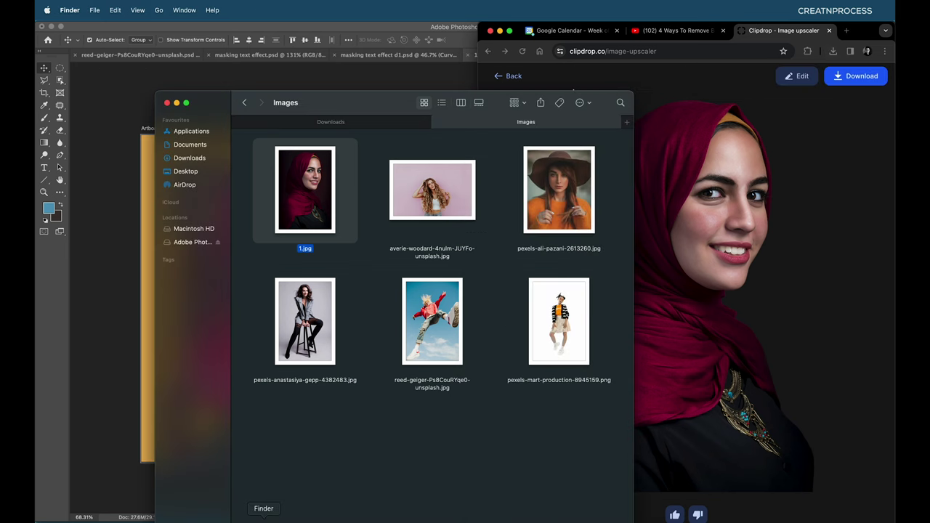
left_click(314, 127)
left_click(307, 187)
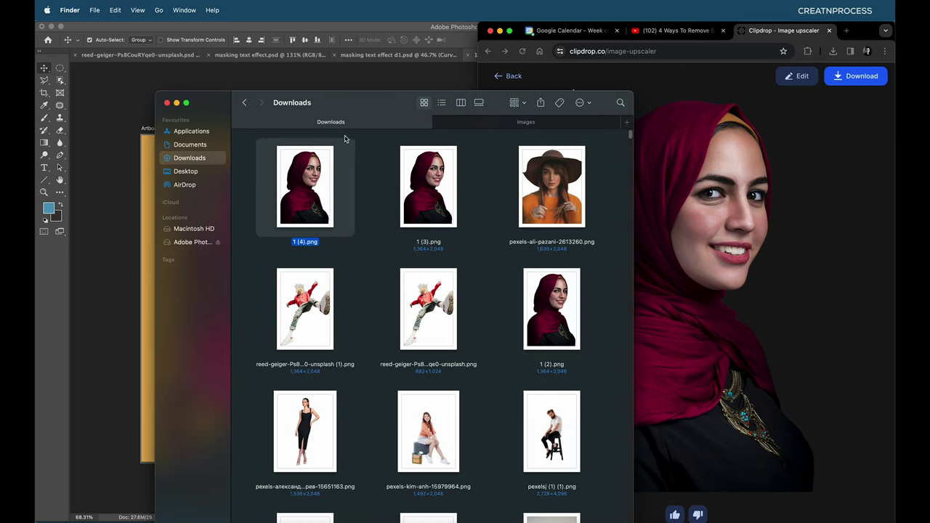
left_click_drag(367, 107, 692, 176)
left_click(433, 205)
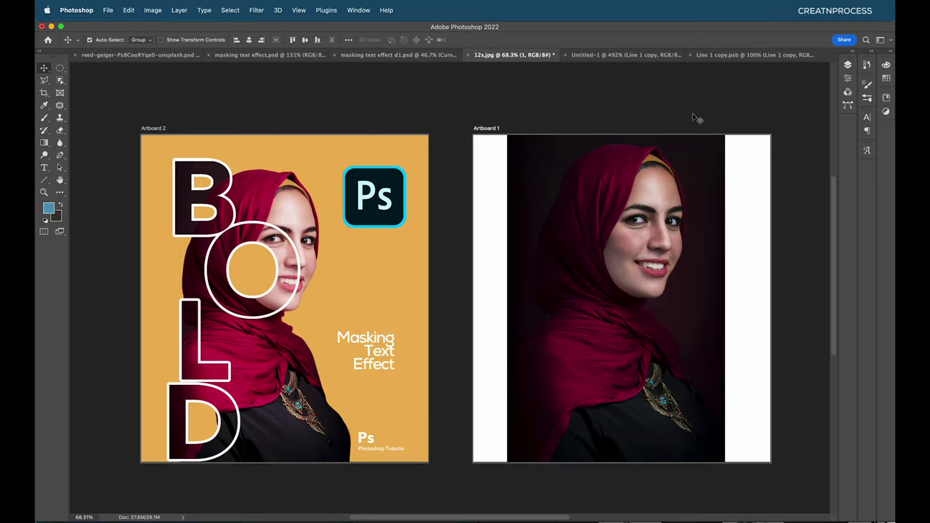
left_click(267, 520)
left_click_drag(669, 178, 629, 346)
left_click_drag(585, 421, 622, 317)
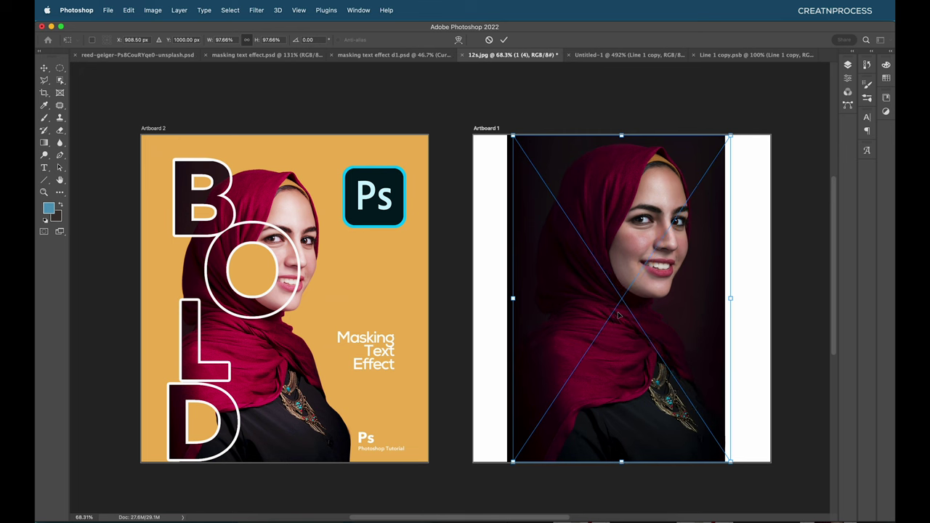
key("Return")
Shift the original portrait layer 1 in Artboard 1 into alignment with the cut-out, checking the match by toggling its visibility
left_click(848, 65)
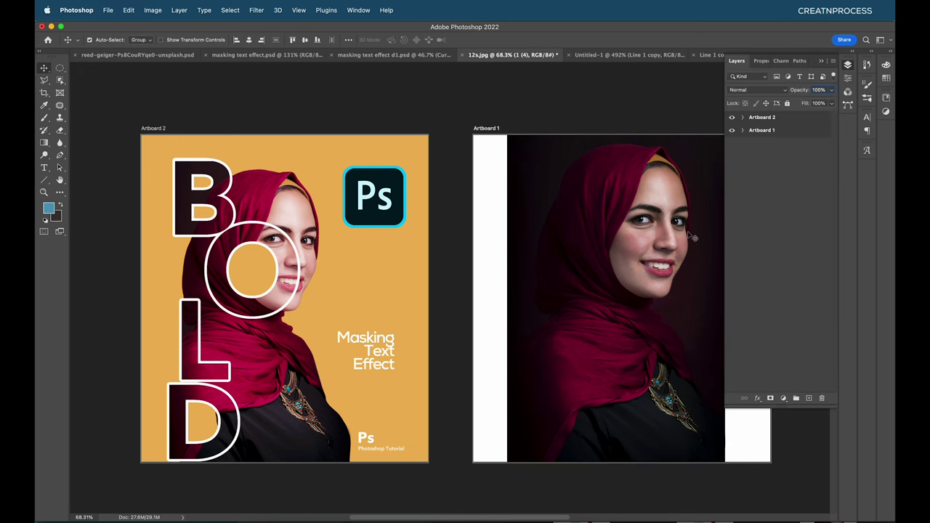
left_click(742, 130)
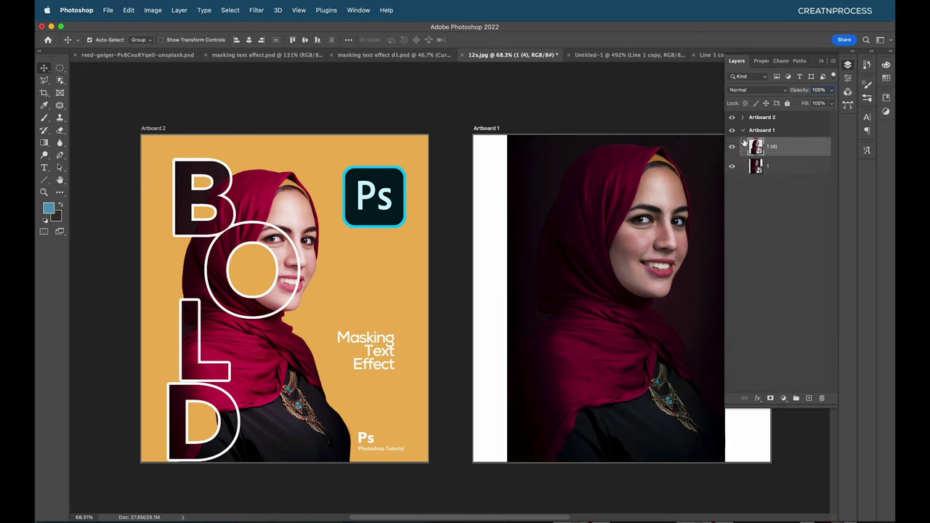
left_click(757, 167)
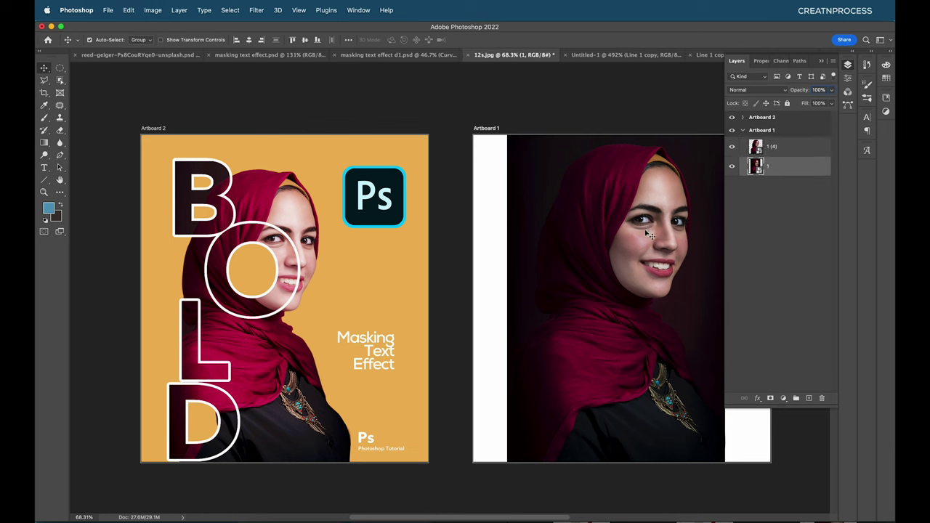
key("super+t")
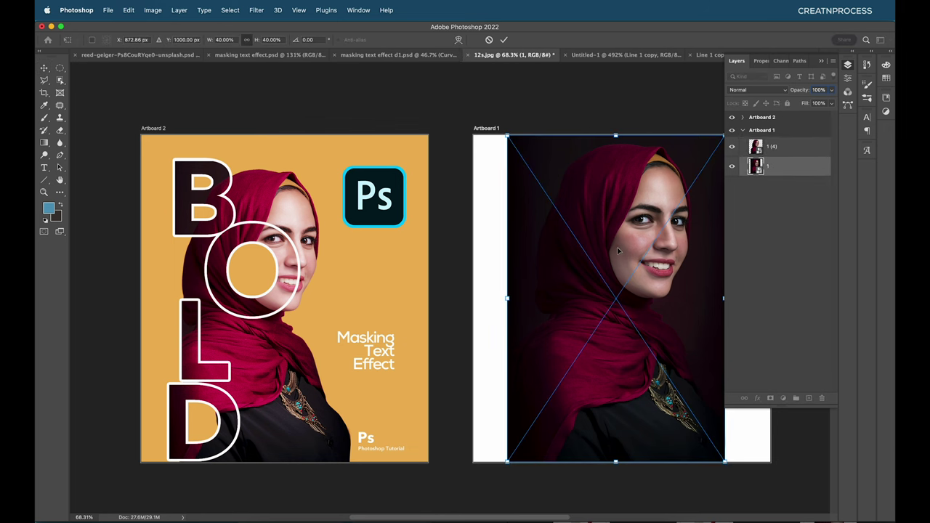
left_click_drag(616, 250, 623, 251)
key("Return")
left_click(732, 166)
left_click(732, 166)
left_click(732, 166)
left_click(732, 166)
left_click(732, 167)
left_click(732, 166)
Move the original portrait layer 1 above the cut-out layer 1 (4), and compare the two by hiding and showing the original
left_click_drag(776, 168, 774, 146)
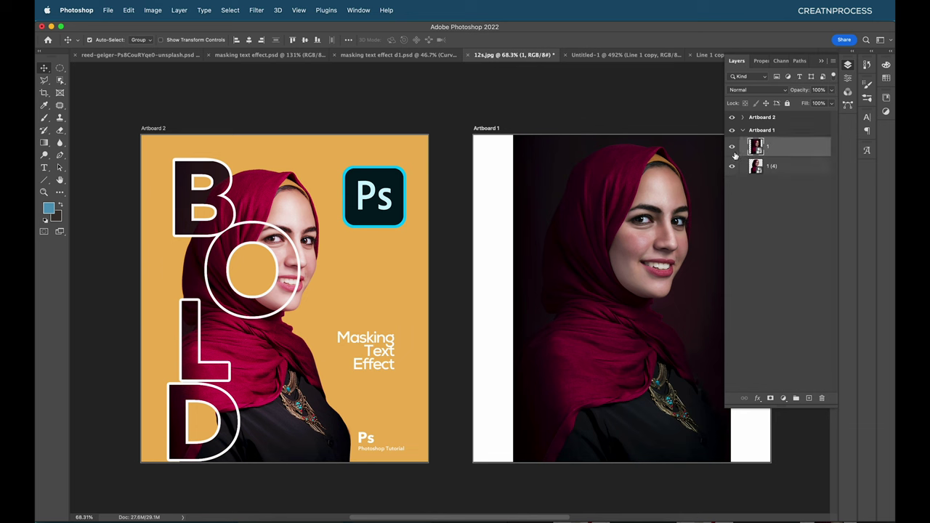
left_click(823, 64)
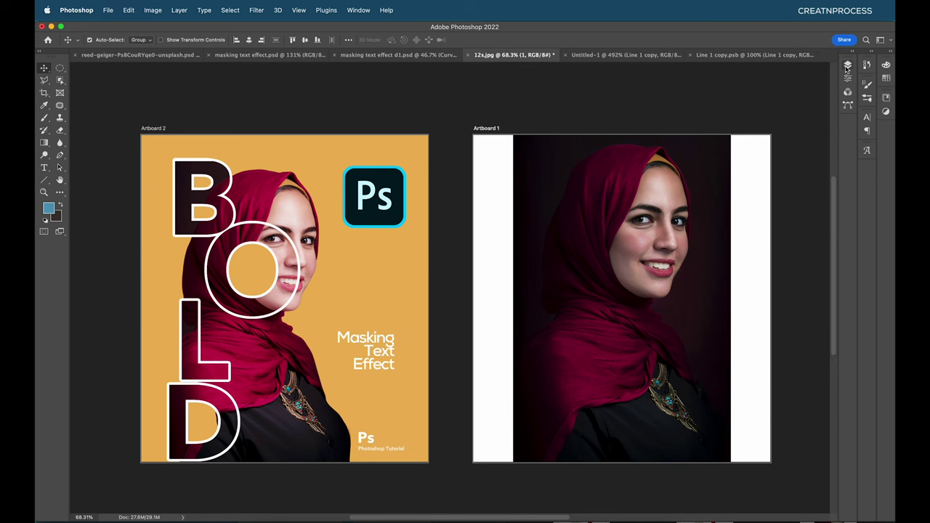
left_click(848, 66)
left_click(779, 169)
left_click(732, 147)
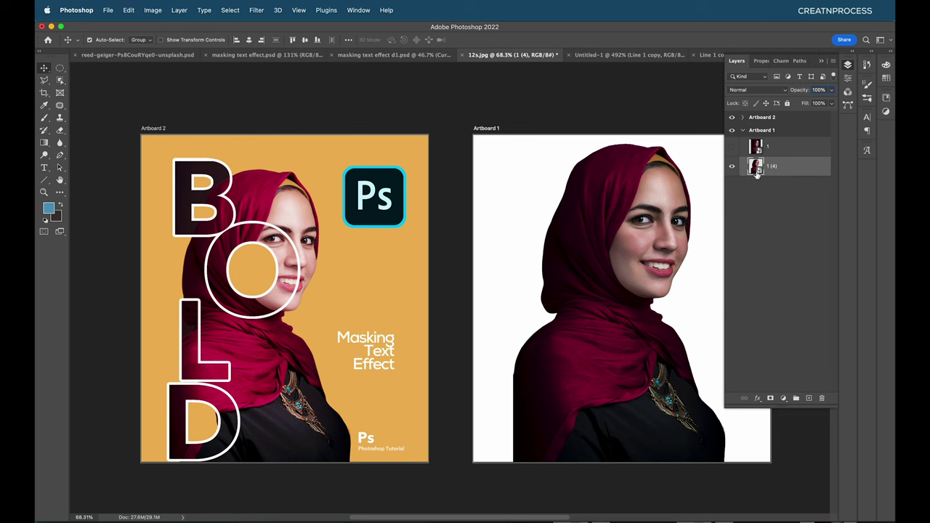
left_click(732, 147)
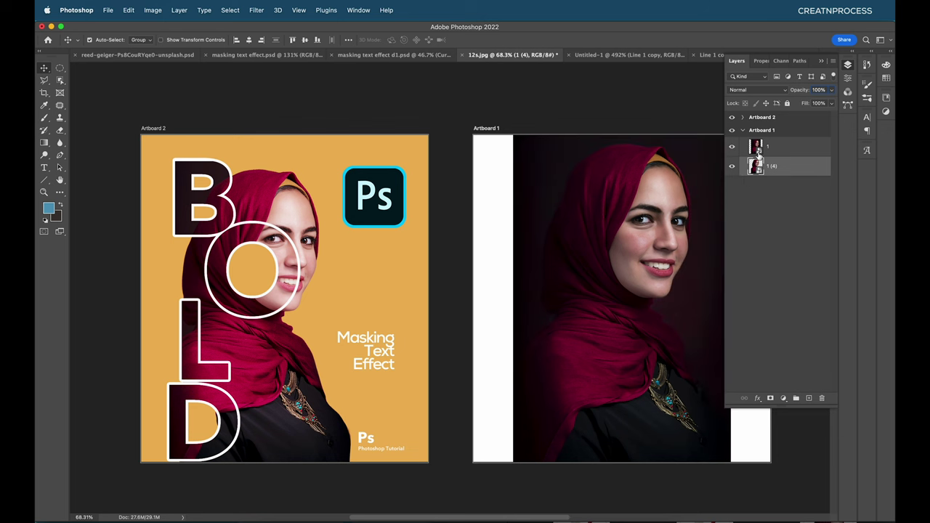
Add the text B O L D above layer 1 with one letter per line, and scale it to about 360.68 pt
left_click(758, 149)
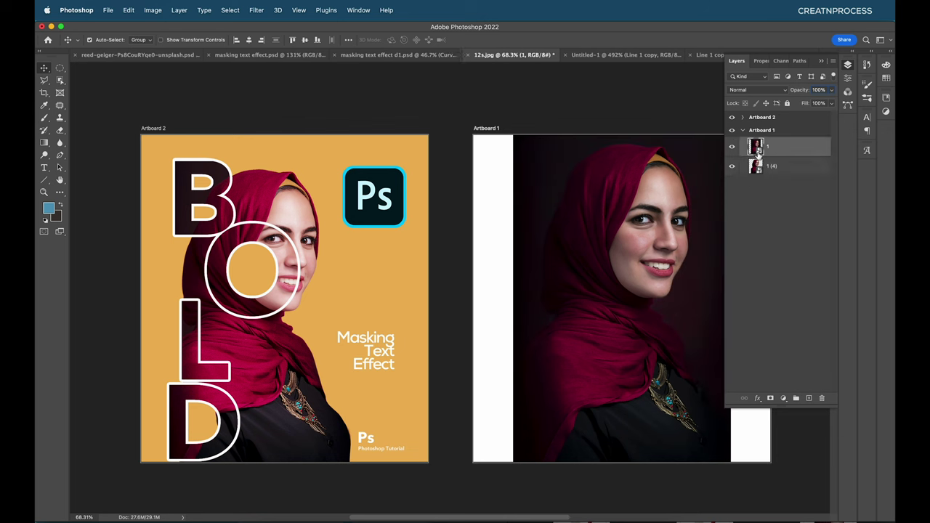
key("t")
left_click(547, 208)
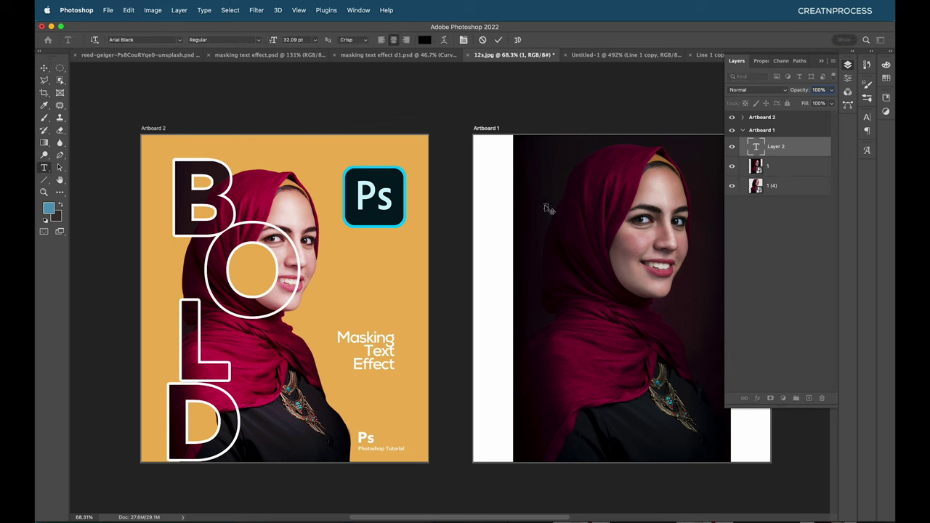
type("B O L D")
key("ctrl+t")
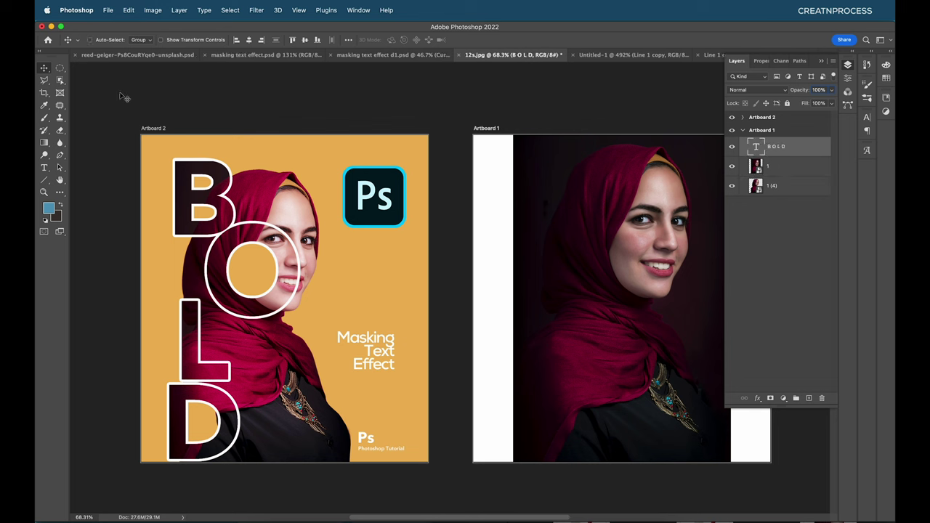
left_click_drag(549, 224, 600, 414)
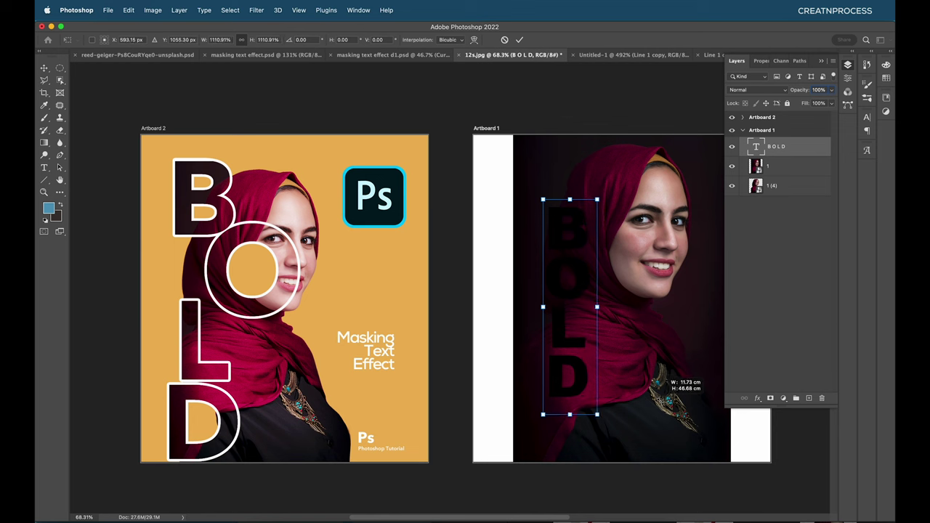
key("Return")
Change the color of the B O L D text to white
left_click(425, 40)
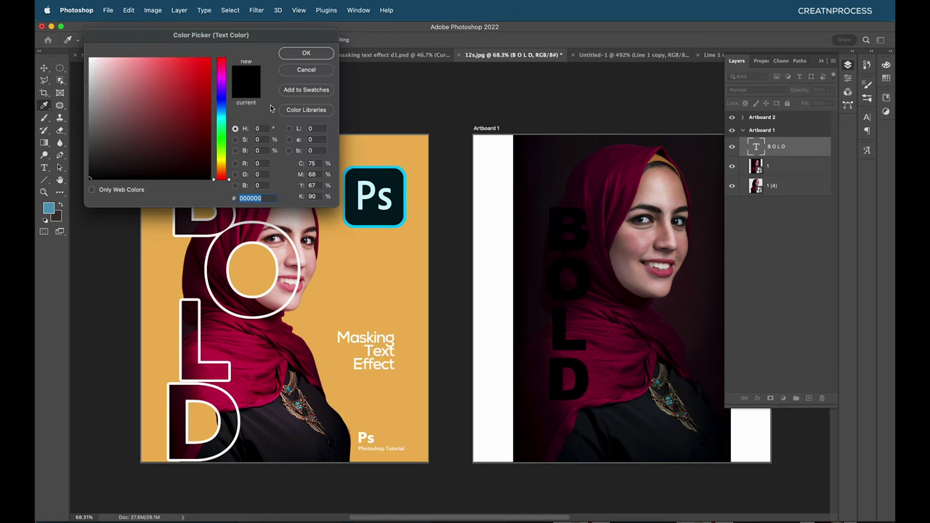
left_click(90, 59)
left_click(307, 53)
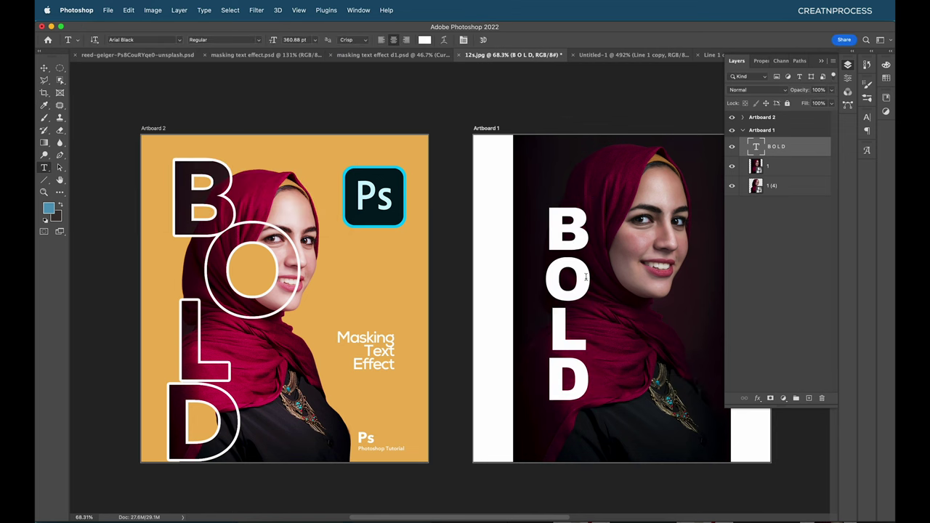
left_click(44, 71)
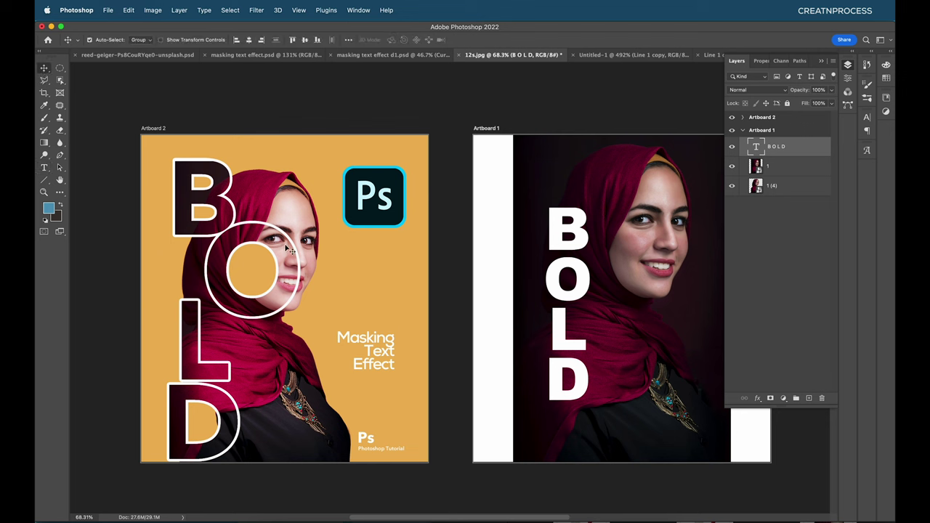
Set the font of the B O L D text to Avenir Black
key("t")
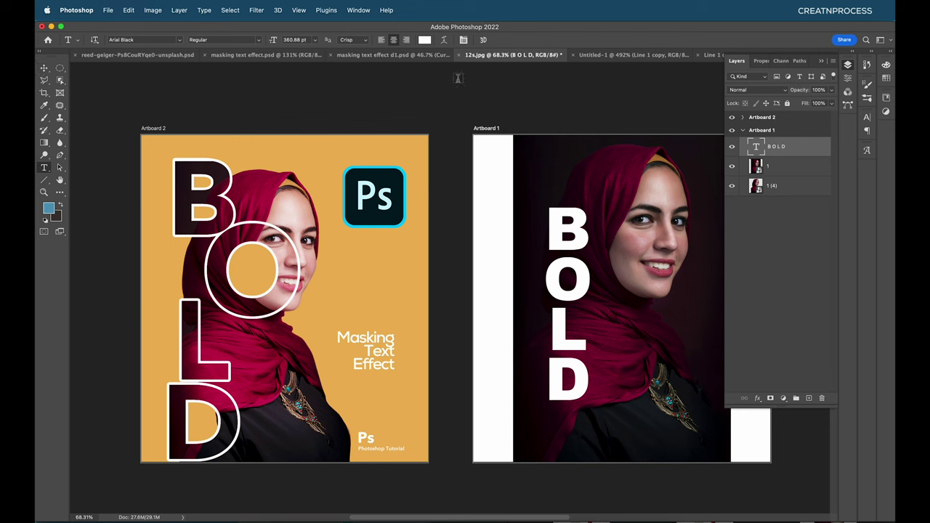
left_click(463, 40)
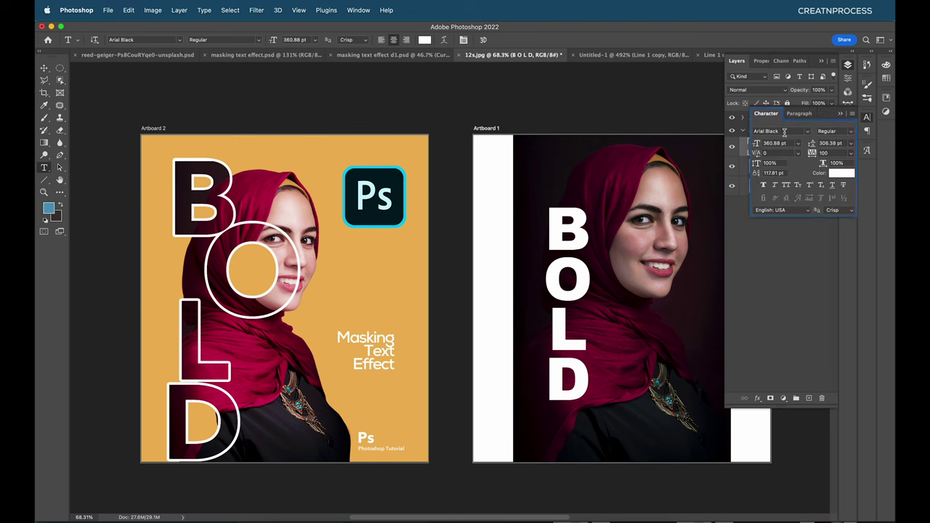
left_click(784, 132)
type("Avenir")
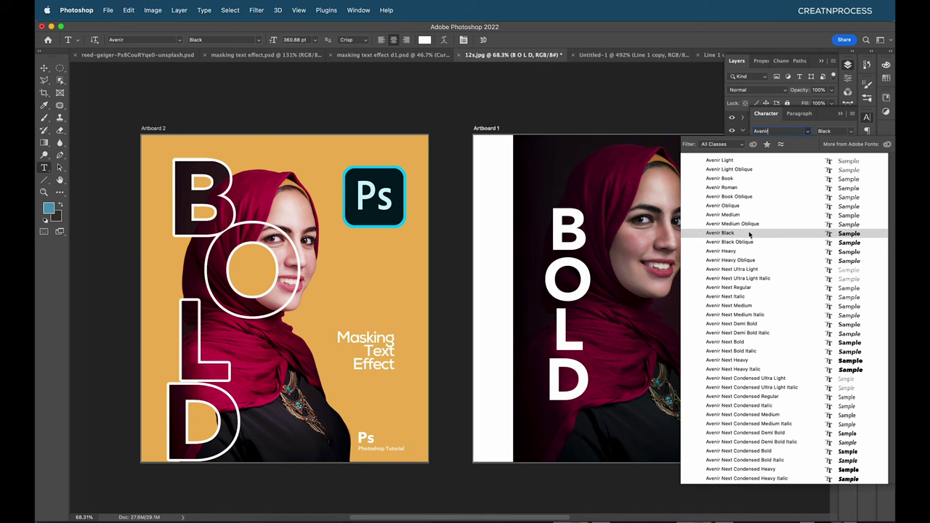
left_click(727, 234)
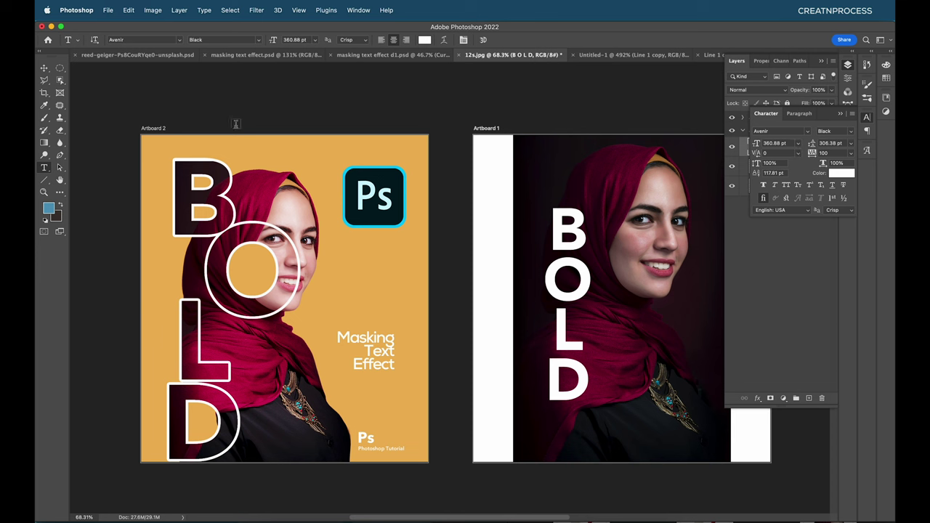
Enlarge the B O L D text to about 592.96 pt, stretching from near the artboard's upper edge down to its lower edge
left_click(44, 68)
key("super+t")
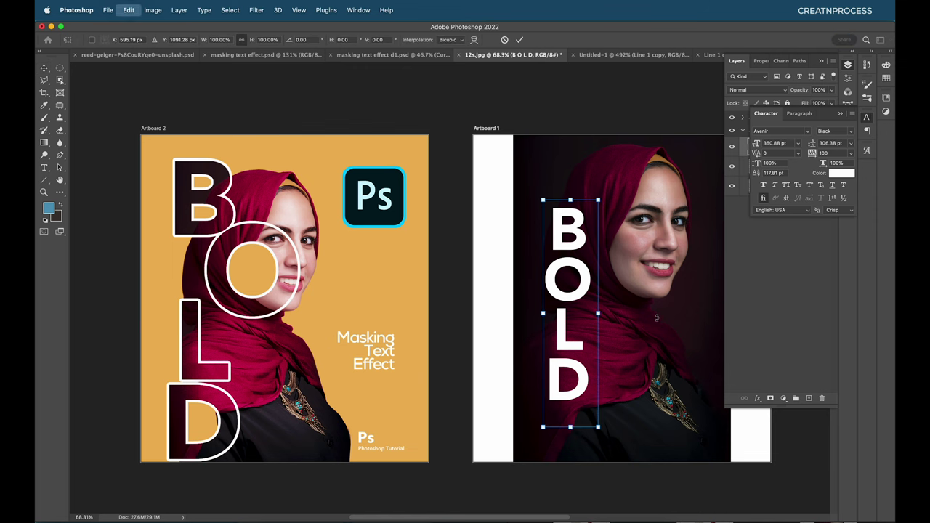
left_click_drag(600, 315, 601, 460)
key("Return")
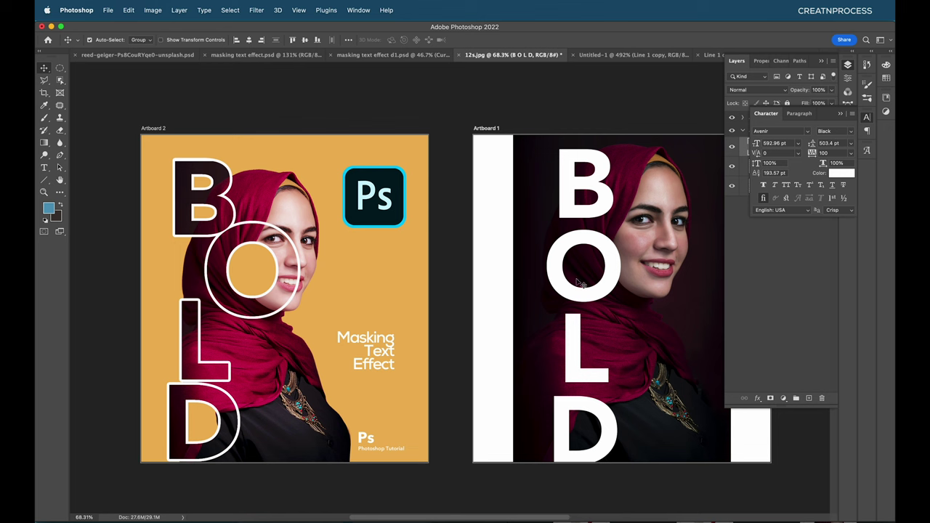
Set the tracking of the letter O in the B O L D text to 840
left_click(745, 153)
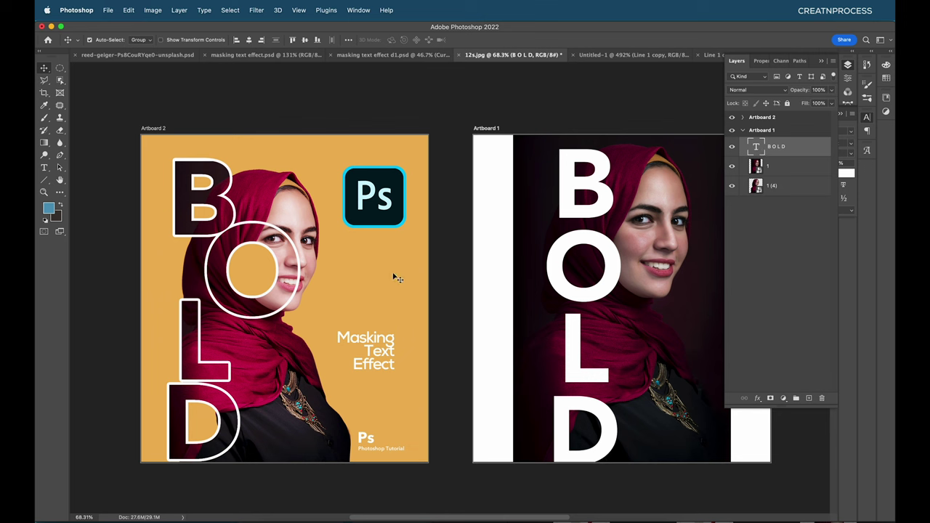
key("t")
left_click_drag(555, 265, 609, 364)
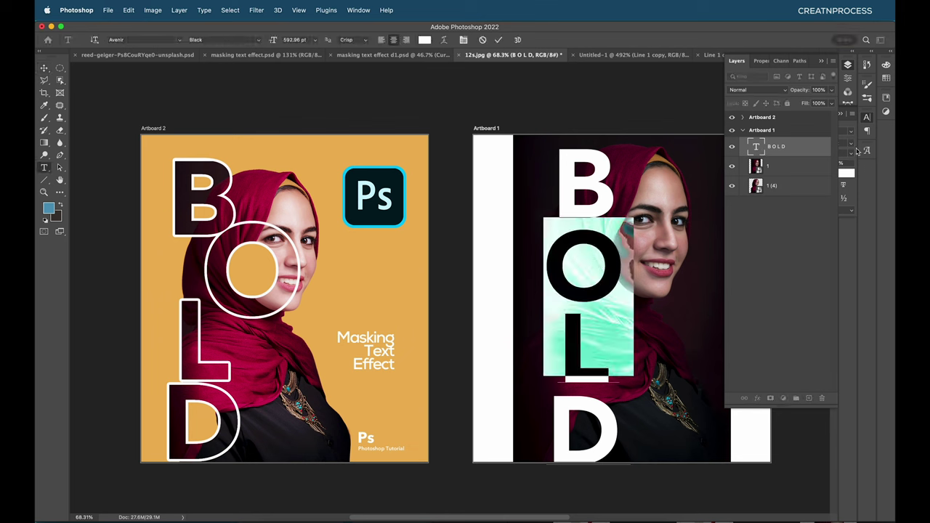
left_click(847, 125)
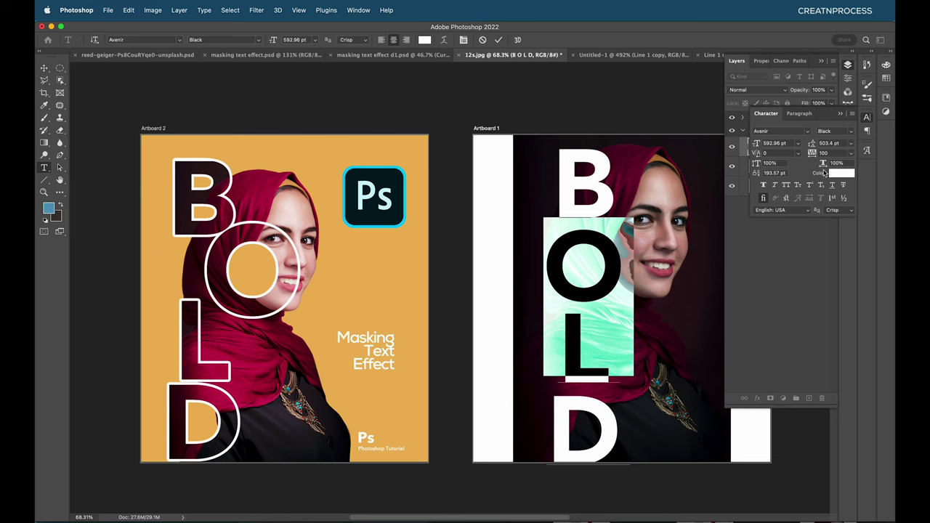
left_click(823, 153)
key("Up")
key("Up")
key("Up")
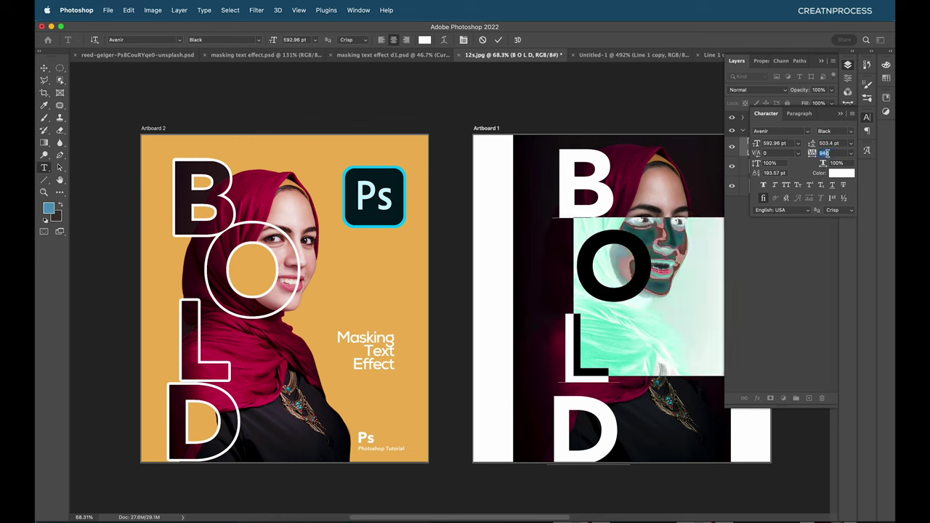
key("Up")
key("Up")
key("Up")
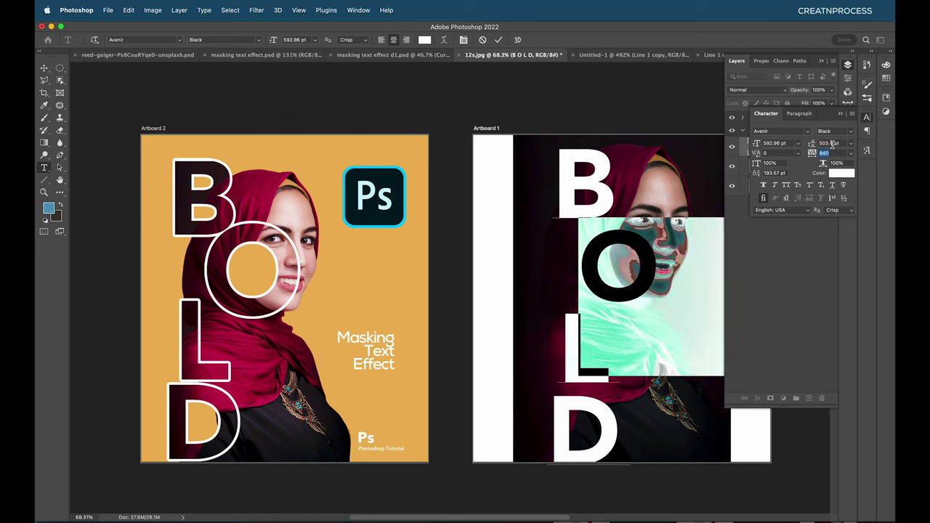
Reduce the leading of the letter O to 433 pt
left_click(829, 143)
key("shift+Down")
key("shift+Down")
key("shift+Down")
key("shift+Down")
key("shift+Down")
key("shift+Down")
key("shift+Down")
Enlarge the font size of the letter O to 705 pt
left_click(775, 143)
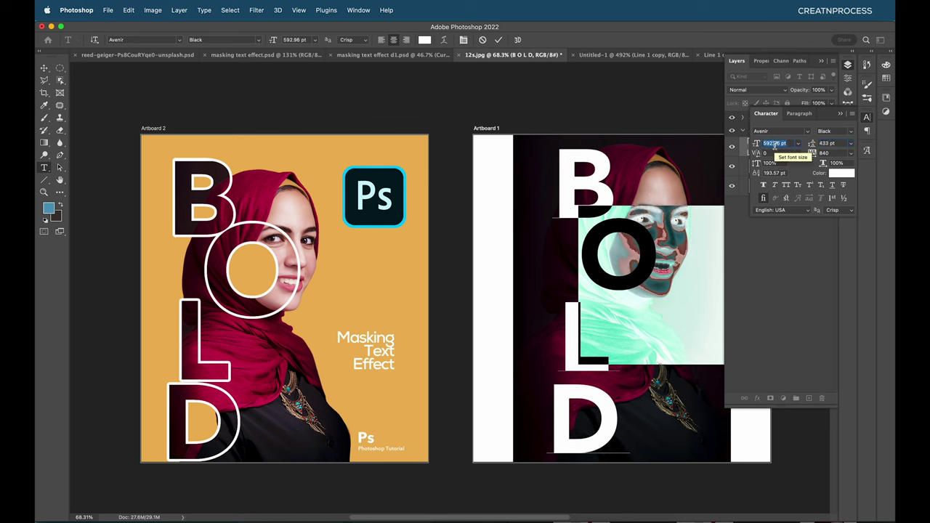
type("578")
key("Return")
key("shift+Up")
key("shift+Up")
key("shift+Up")
key("shift+Up")
key("shift+Up")
key("shift+Up")
key("shift+Up")
key("shift+Up")
key("shift+Up")
key("shift+Up")
key("shift+Up")
key("shift+Up")
key("shift+Up")
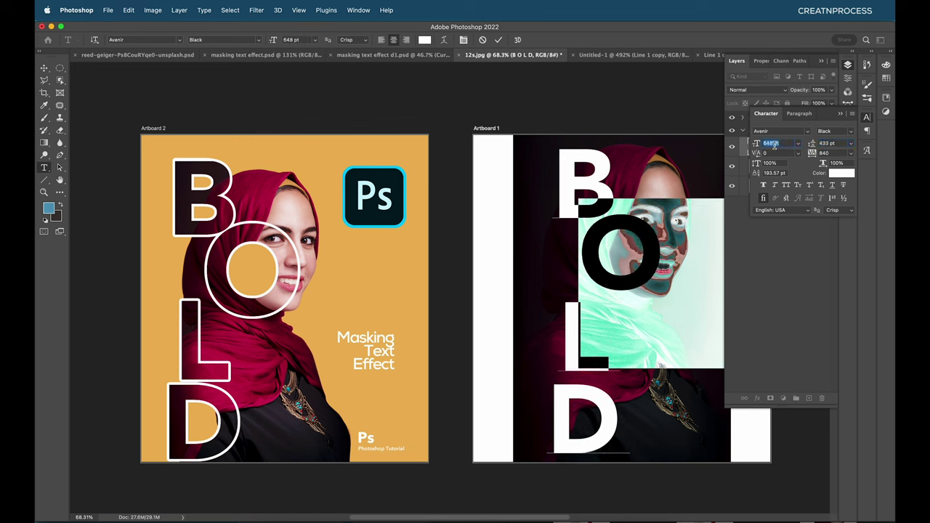
Set the leading of the enlarged letter O to 475 pt
left_click(828, 143)
key("shift+Up")
key("shift+Up")
key("shift+Up")
key("shift+Up")
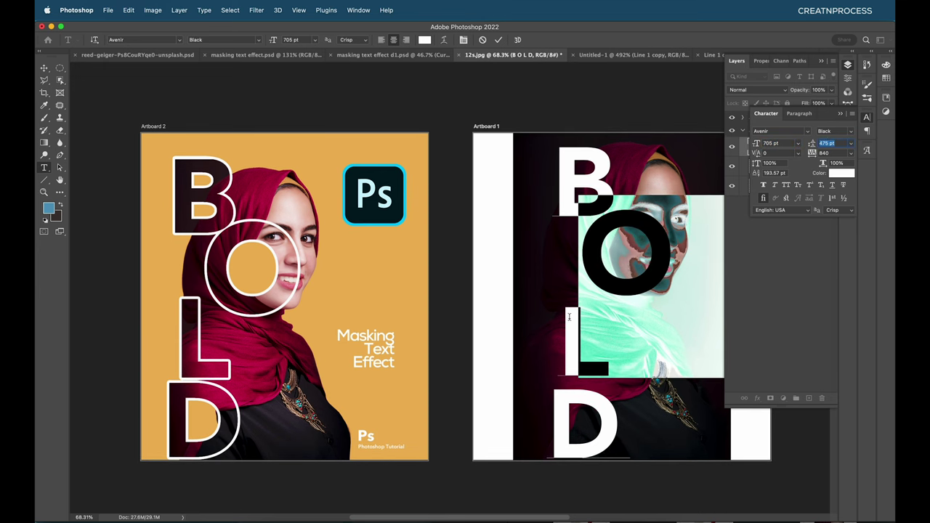
Reduce the leading of the letter L in the B O L D text to 470 pt
left_click(601, 323)
left_click_drag(578, 333, 611, 444)
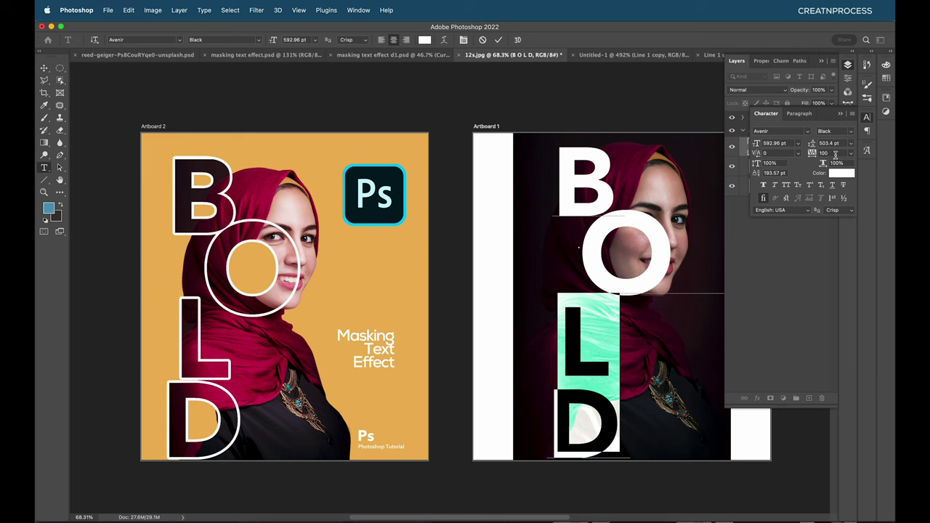
left_click(829, 143)
scroll(838, 144, "down", 5)
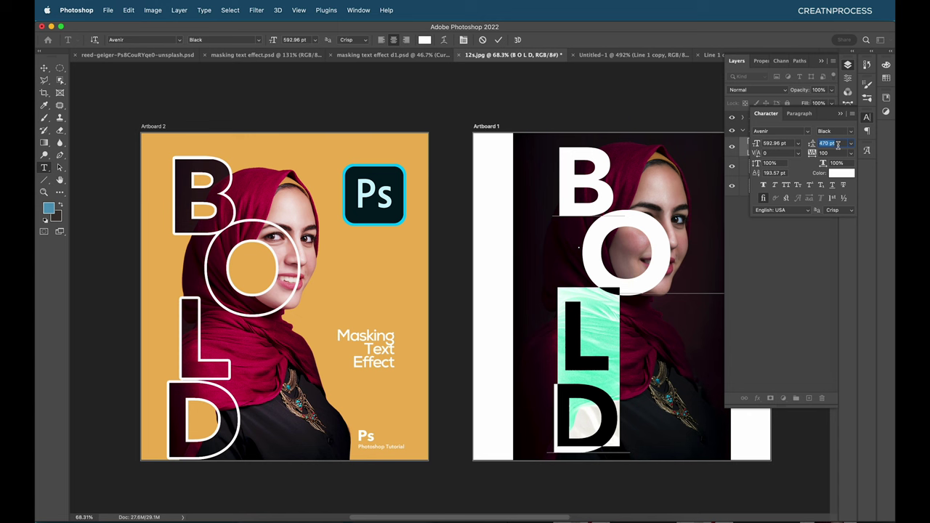
scroll(838, 144, "up", 1)
key("ctrl+z")
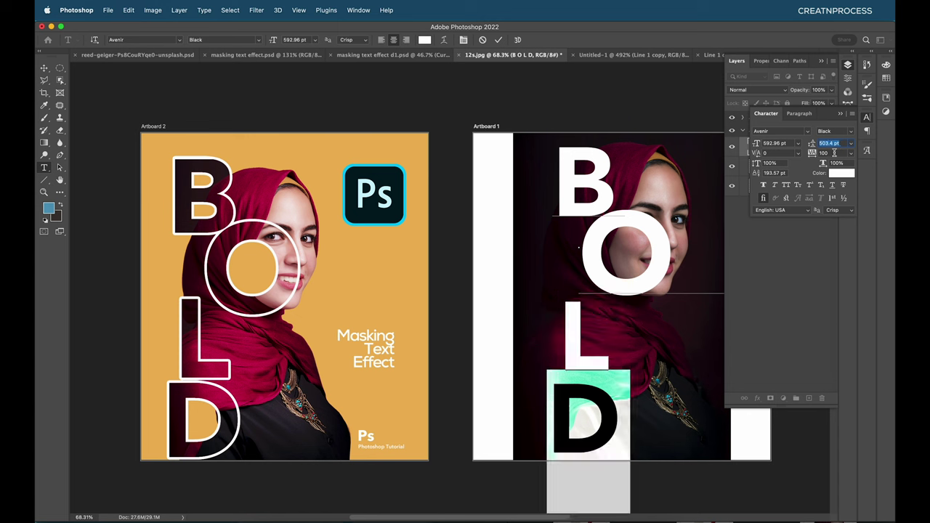
Set the tracking of the letter D to -80 to offset it from the L
left_click(833, 154)
scroll(834, 154, "down", 12)
scroll(834, 154, "down", 6)
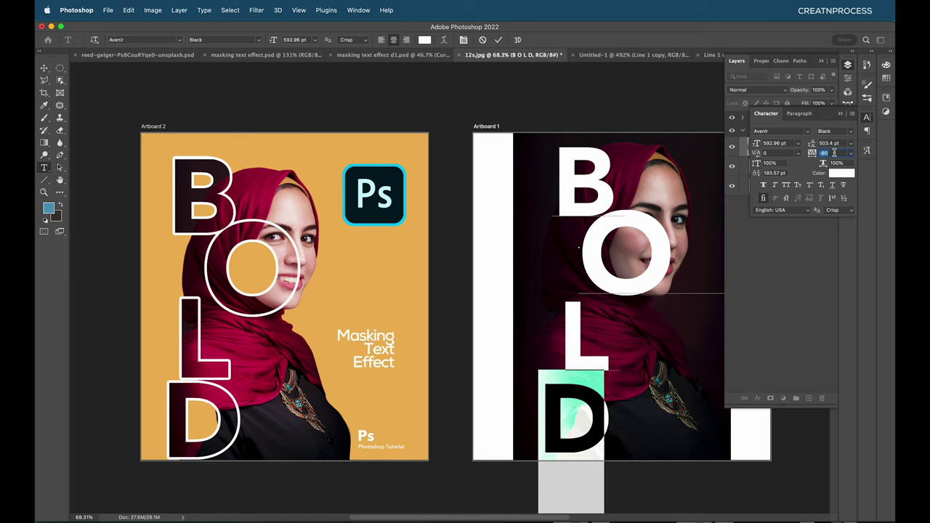
Shift the B O L D text slightly up and scale it to 102.90% so the B reaches the artboard's upper edge
left_click_drag(599, 244, 596, 242)
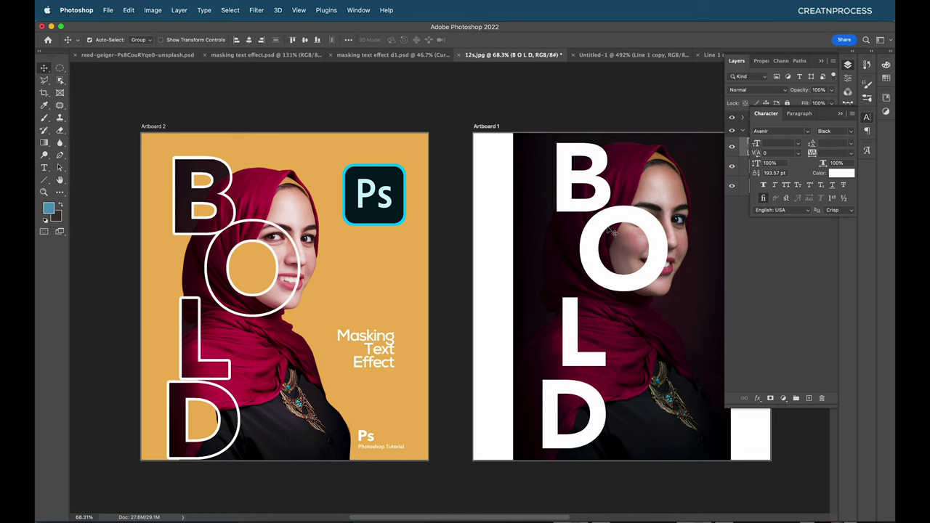
key("ctrl+t")
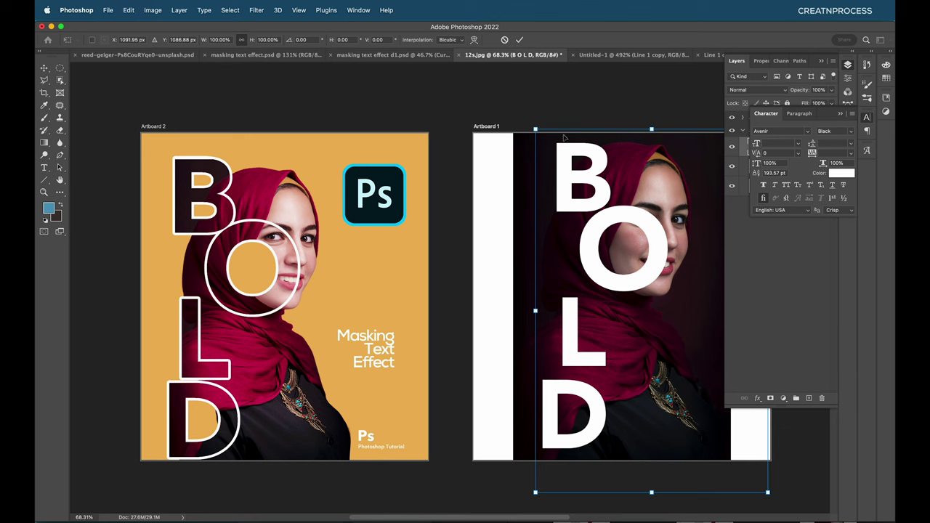
left_click_drag(652, 129, 651, 119)
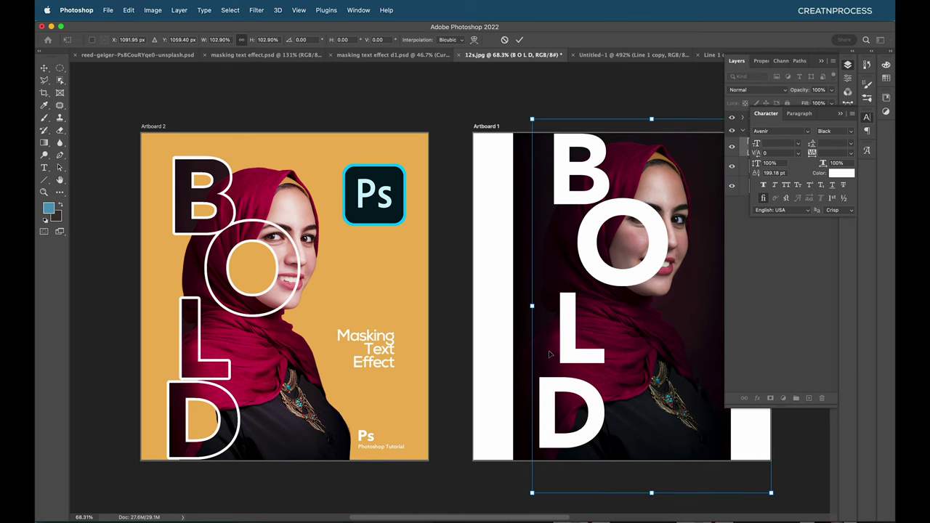
Select the letter D in the B O L D text and set its leading to 447 pt
double_click(542, 386)
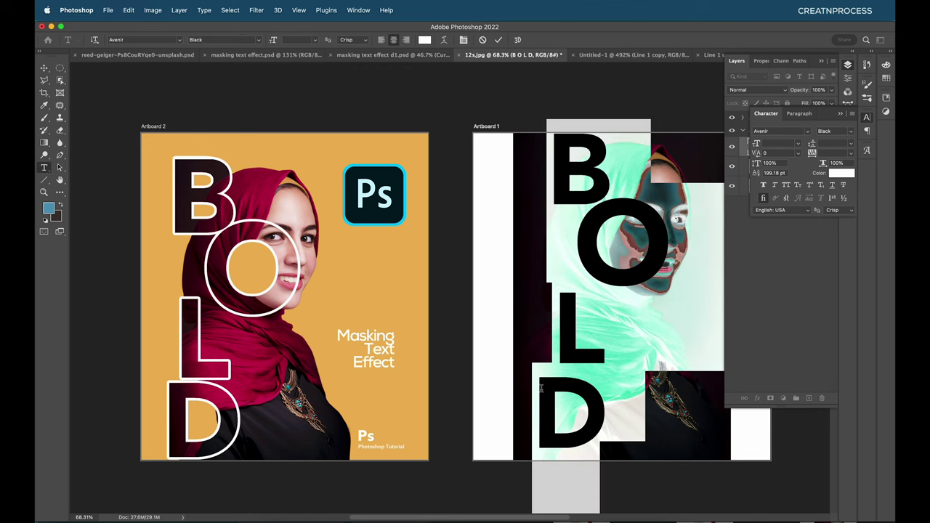
left_click(542, 391)
double_click(590, 392)
left_click(594, 402)
double_click(574, 387)
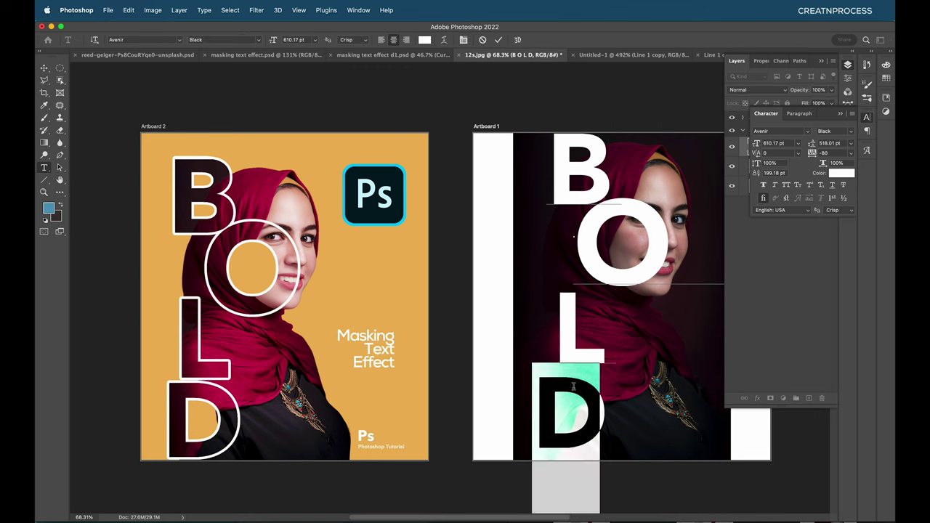
left_click(839, 143)
type("504")
key("Return")
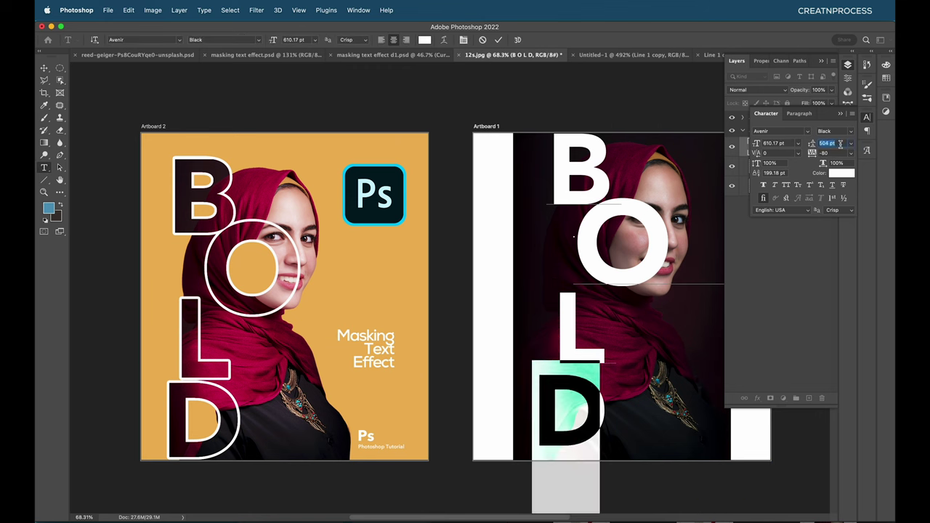
type("447")
key("Return")
Set the tracking of the letter L to 100 and reduce its leading to about 436 pt
left_click(836, 145)
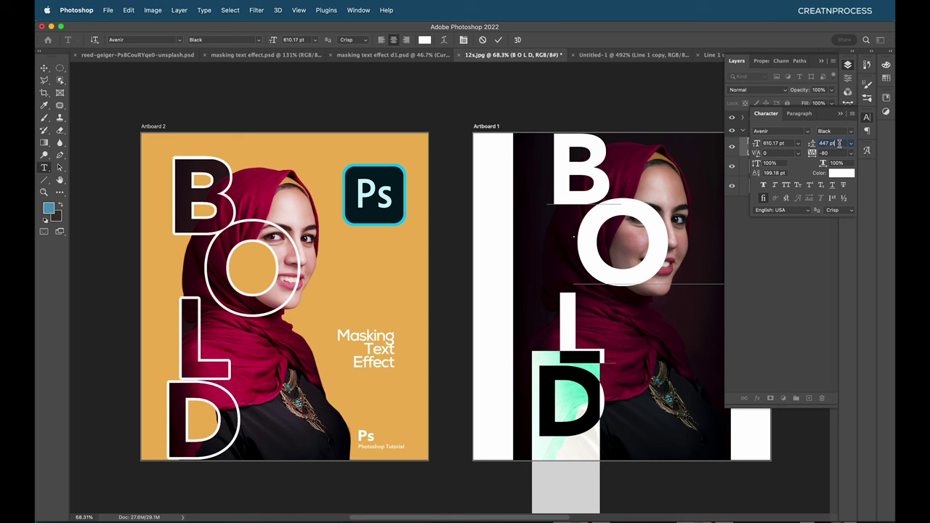
key("Tab")
key("Tab")
type("100")
key("Return")
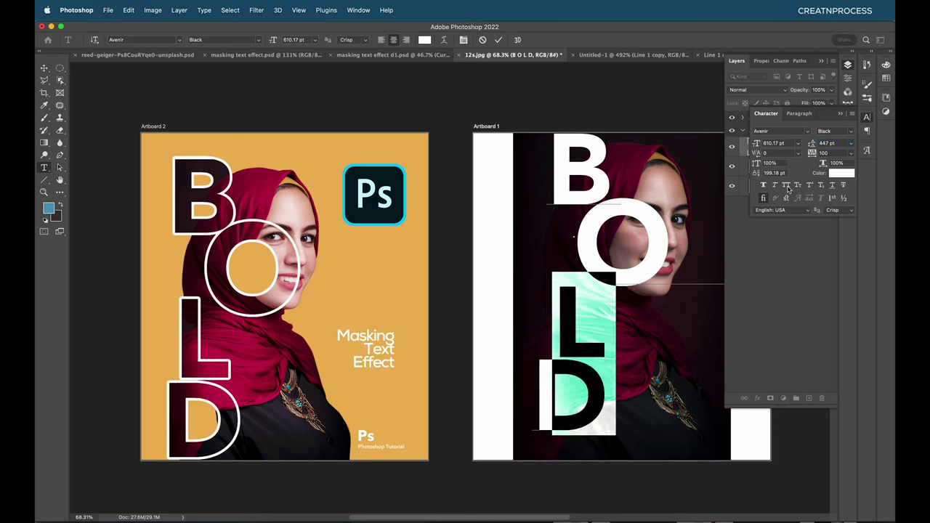
left_click(833, 146)
key("Down")
key("Down")
key("Down")
key("Down")
key("Down")
key("Down")
key("Down")
key("Down")
key("Down")
key("Down")
key("Down")
key("Down")
key("Down")
key("Down")
key("Down")
key("Down")
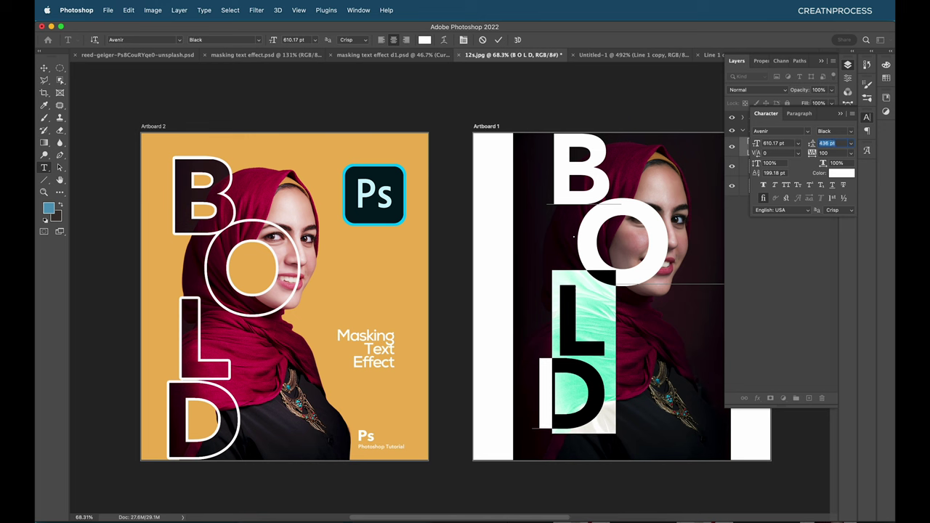
Enlarge the B O L D text with Free Transform so it spans Artboard 1 from the upper edge to the lower edge
left_click(44, 69)
key("ctrl+t")
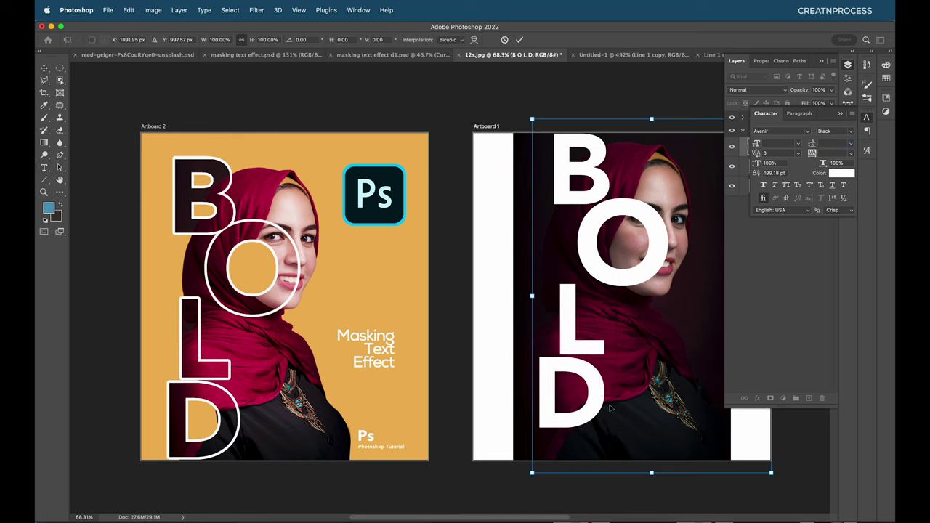
key("Return")
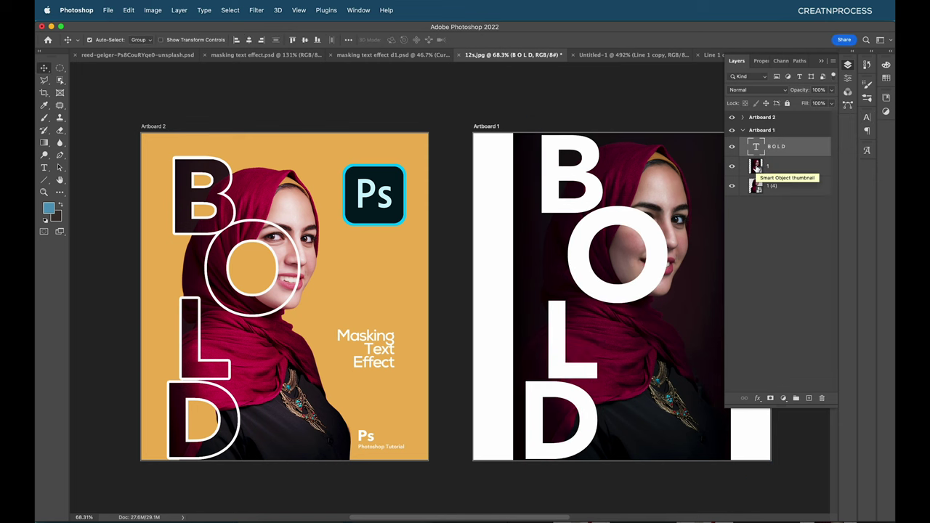
Move layer 1 above the B O L D text and clip it to the text with a clipping mask
left_click_drag(772, 169, 791, 149)
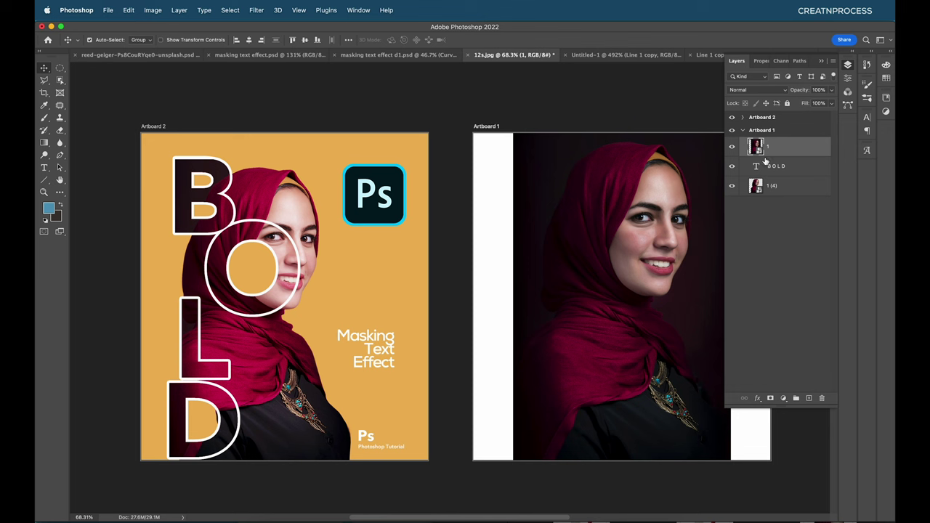
left_click(758, 157, "alt")
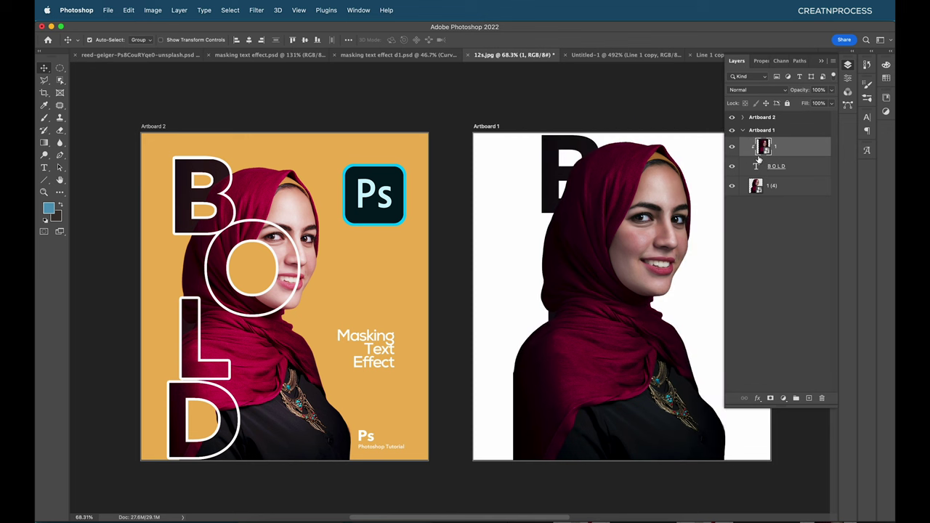
Add a white Stroke layer style with Screen blending to the B O L D text, keeping the letters visible for comparison
left_click(796, 170)
double_click(816, 172)
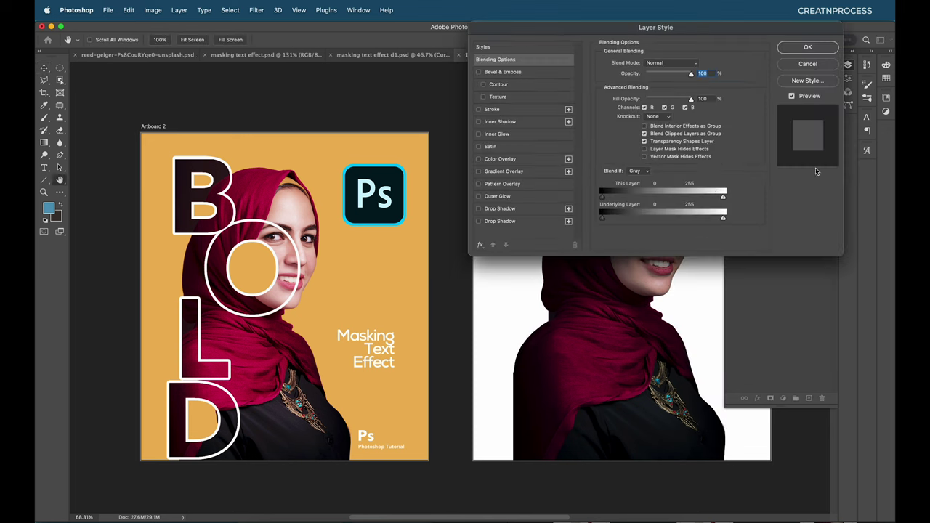
left_click(490, 110)
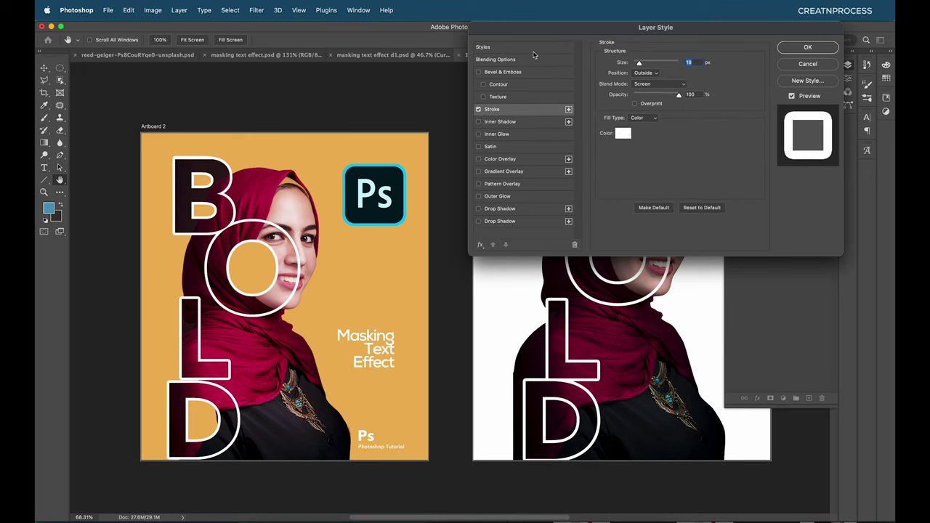
left_click_drag(639, 36, 735, 36)
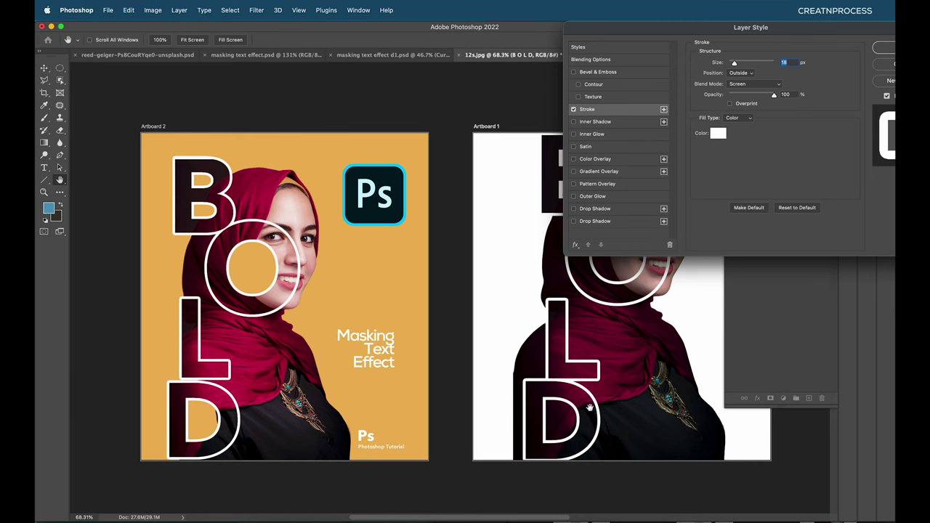
left_click_drag(731, 30, 274, 29)
Try the Center stroke position, return it to Outside, and apply the stroke with a size of 21 px
left_click(289, 75)
left_click(283, 92)
left_click(289, 76)
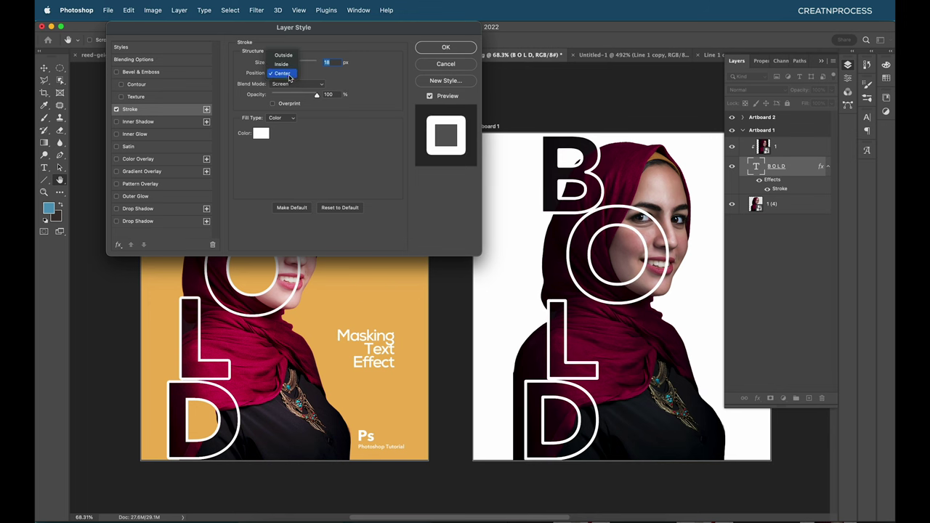
left_click(284, 55)
mouse_move(277, 63)
left_mouse_down()
mouse_move(343, 35)
mouse_move(495, 45)
mouse_move(435, 353)
mouse_move(434, 312)
mouse_move(433, 343)
left_mouse_up()
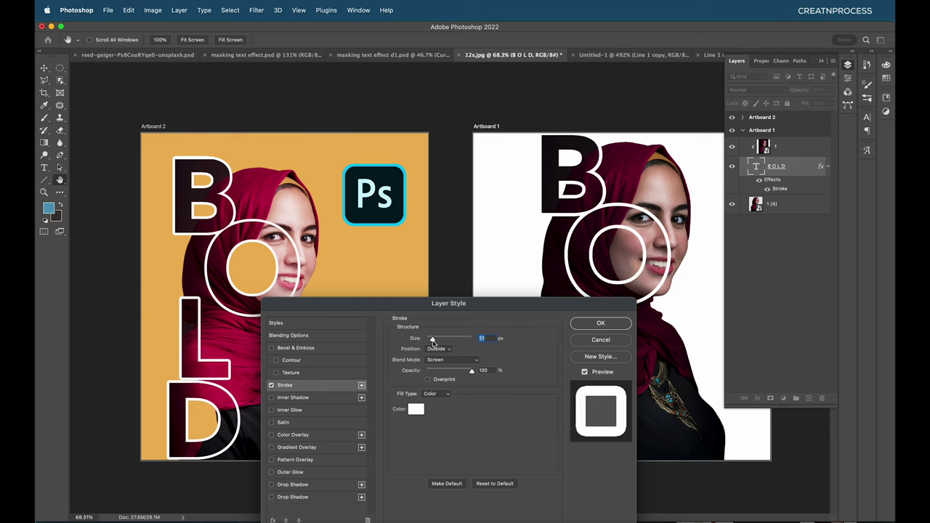
left_click(596, 325)
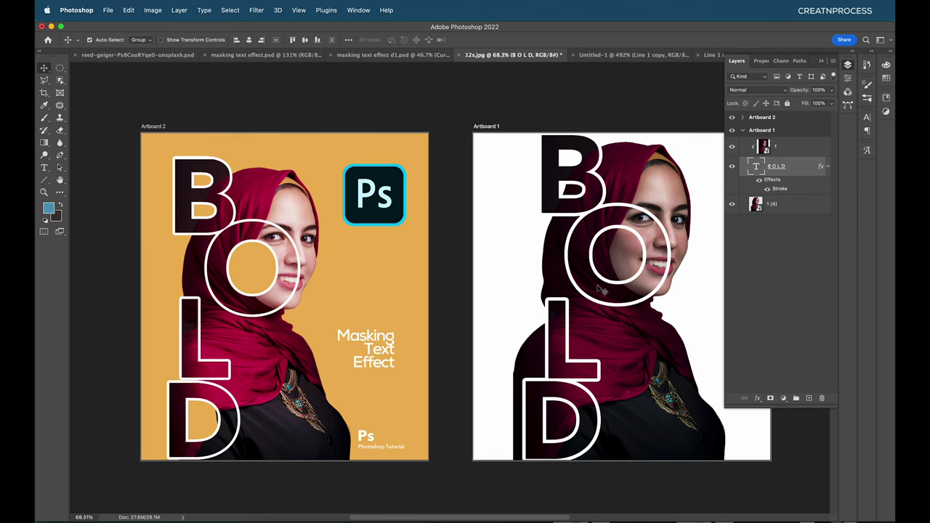
Set the tracking of the L line in the B O L D text on Artboard 1 to -100
left_click(768, 209)
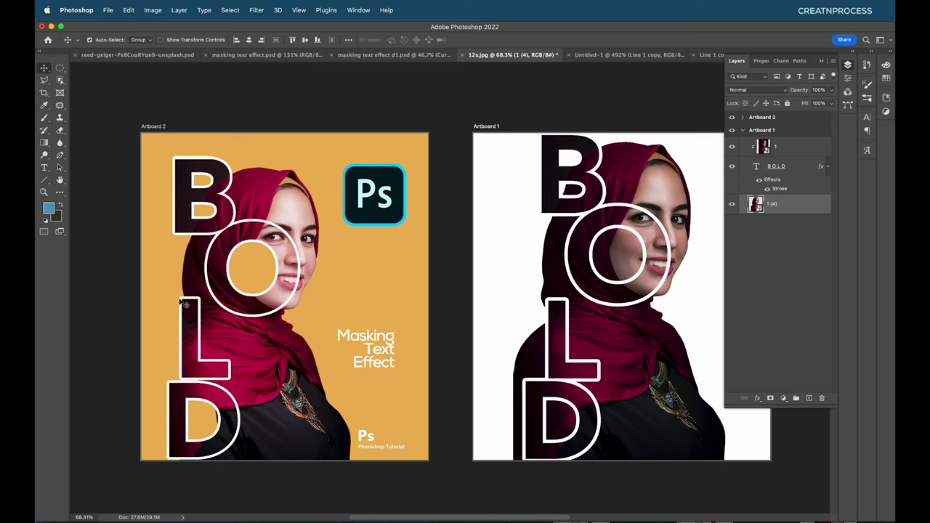
left_click(762, 167)
double_click(757, 168)
left_click(639, 274)
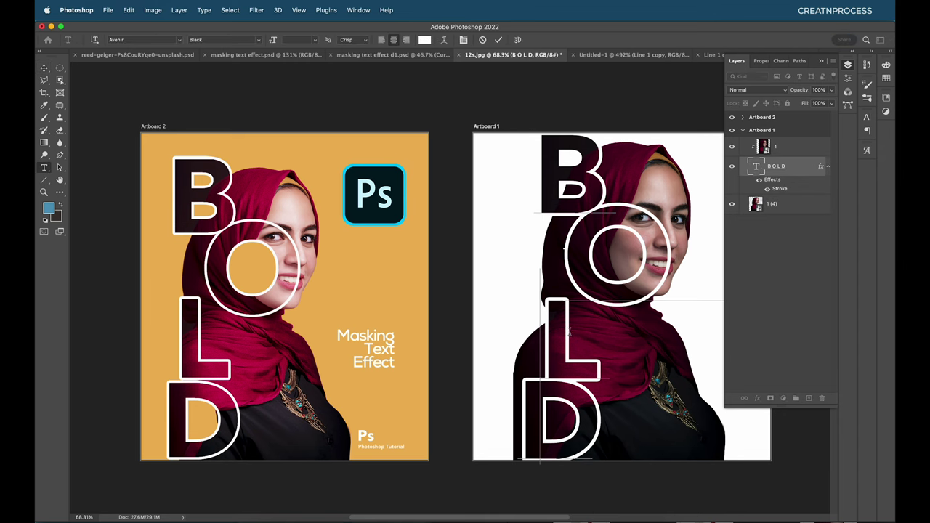
left_click_drag(580, 341, 530, 340)
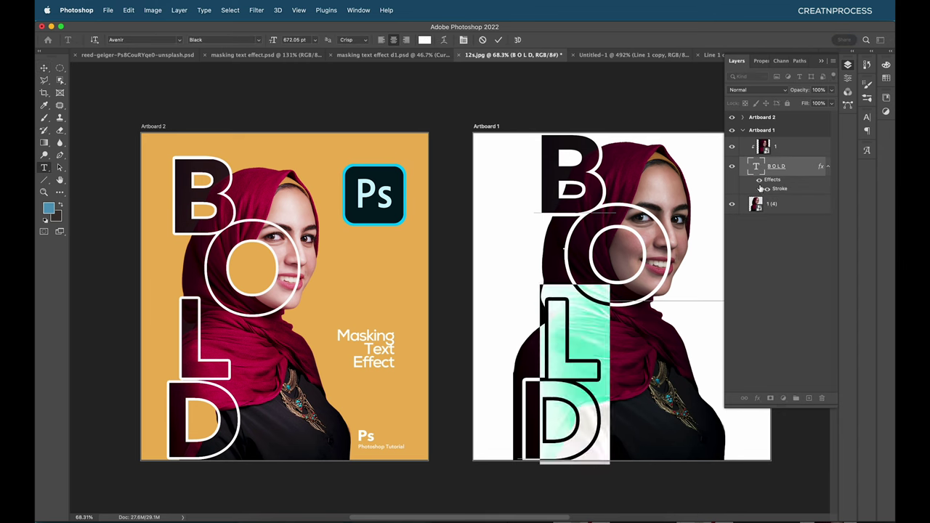
left_click(464, 40)
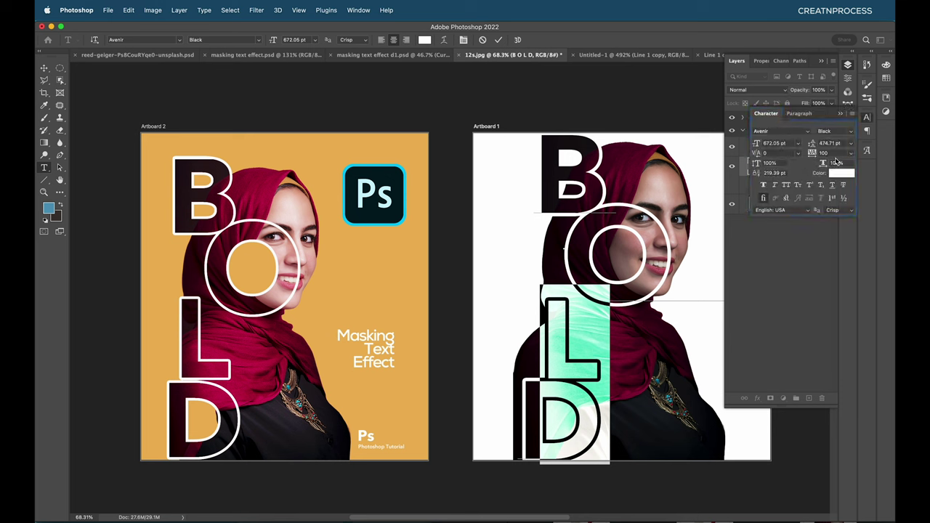
key("Down")
key("Down")
key("Down")
key("Down")
key("Down")
key("Down")
key("Down")
key("Down")
key("Down")
key("Down")
key("Down")
key("Down")
key("Down")
key("Down")
key("Down")
key("Down")
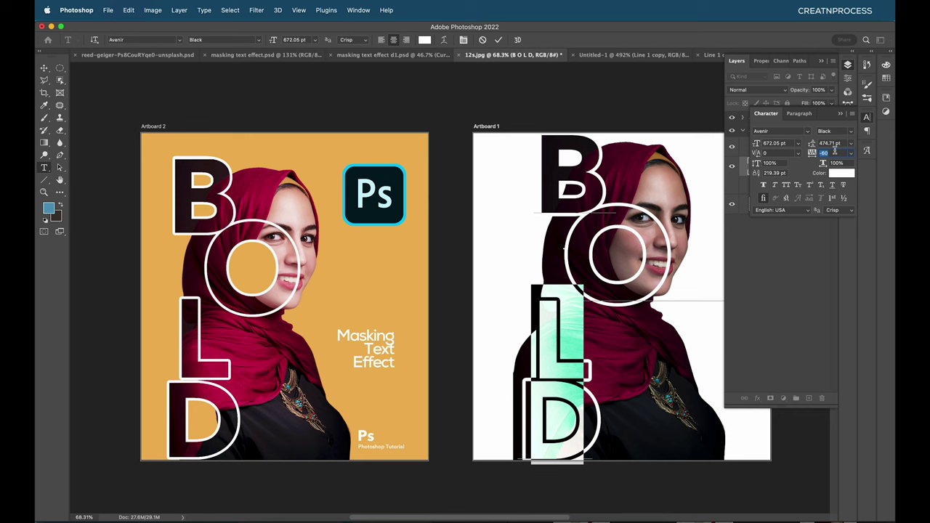
key("Down")
key("Down")
key("Down")
key("Down")
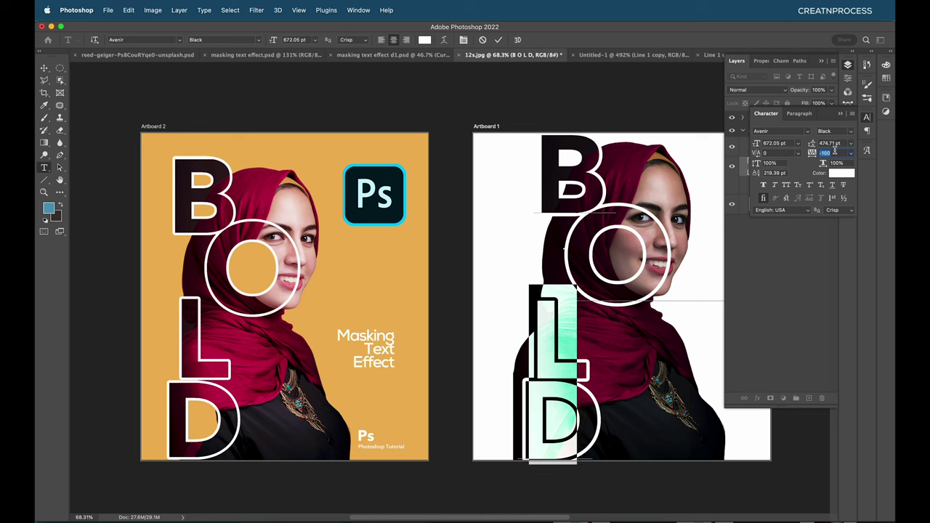
Set the tracking of the D line in the B O L D text to -240 and commit the text edit
double_click(530, 409)
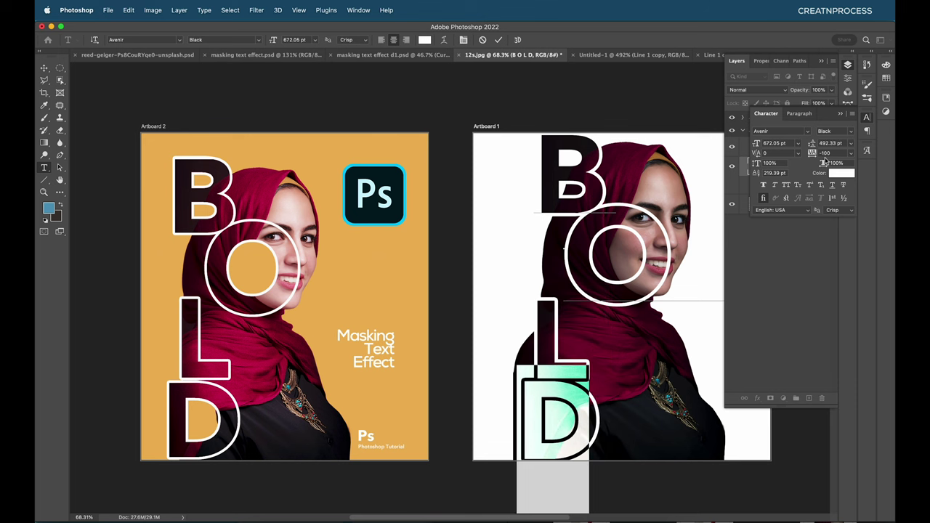
left_click(836, 153)
key("Down")
key("Down")
key("Down")
key("Down")
key("Down")
key("Down")
key("Down")
key("Down")
key("Down")
key("Down")
key("Down")
key("Down")
key("Down")
key("Down")
key("Down")
key("Down")
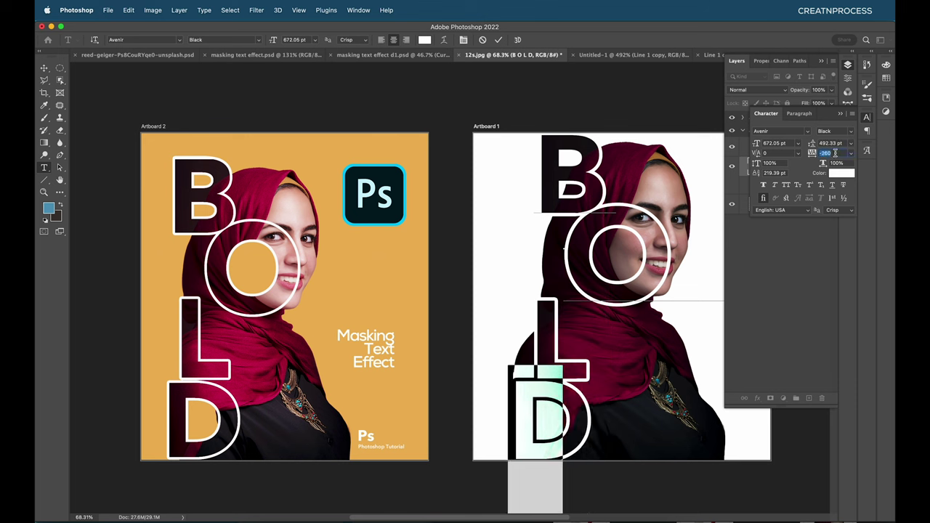
key("Up")
key("Up")
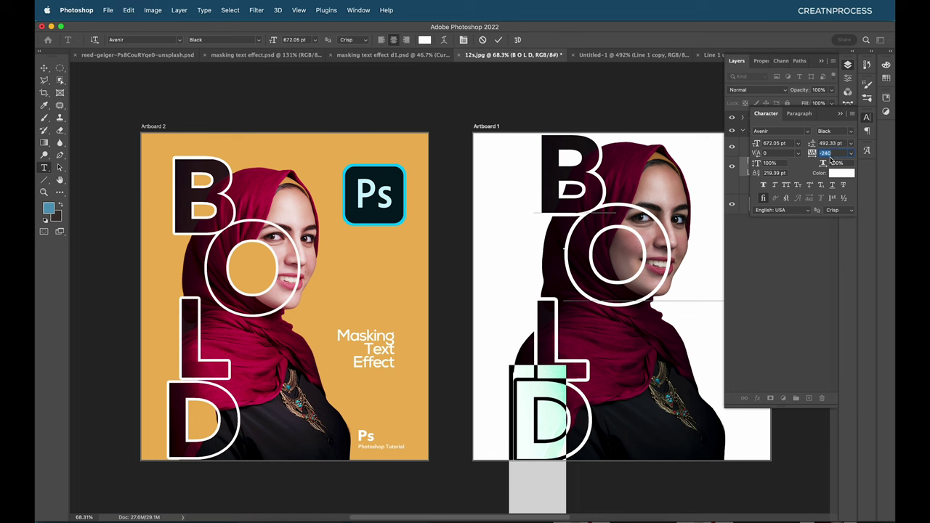
left_click(841, 114)
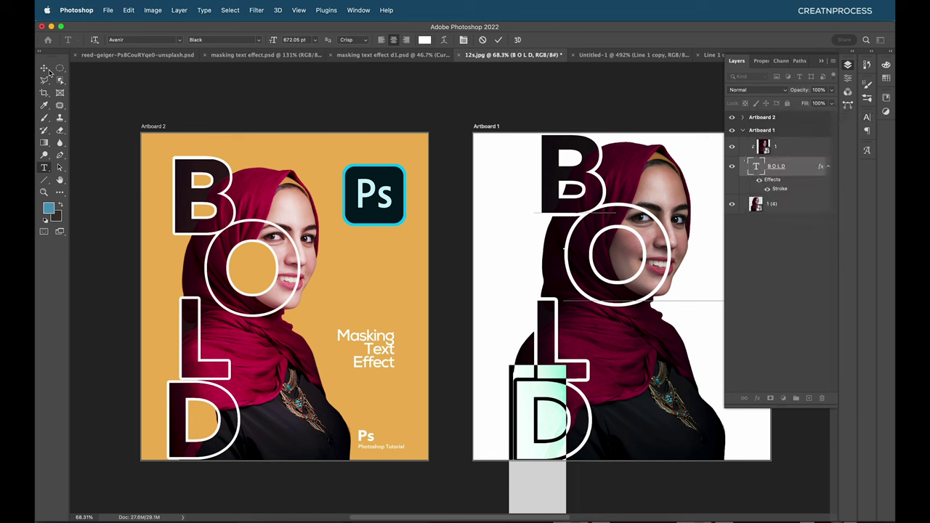
left_click(45, 68)
Add a layer mask to layer 1 (4) and paint out the portrait beside the L and D with a black brush
left_click(798, 208)
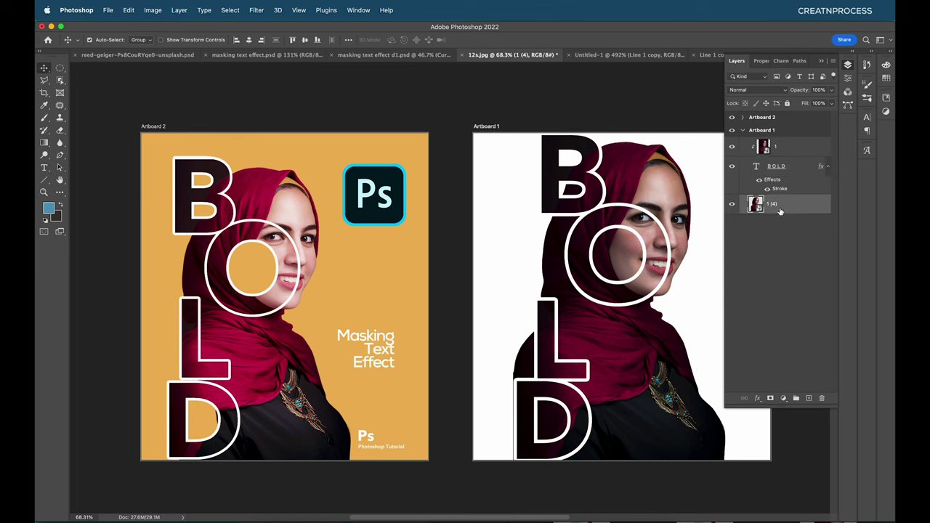
left_click(770, 398)
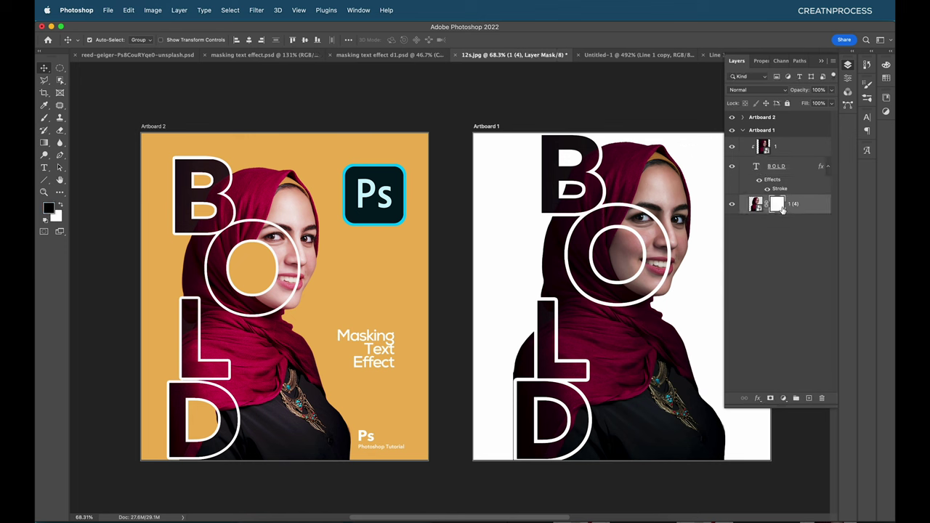
key("b")
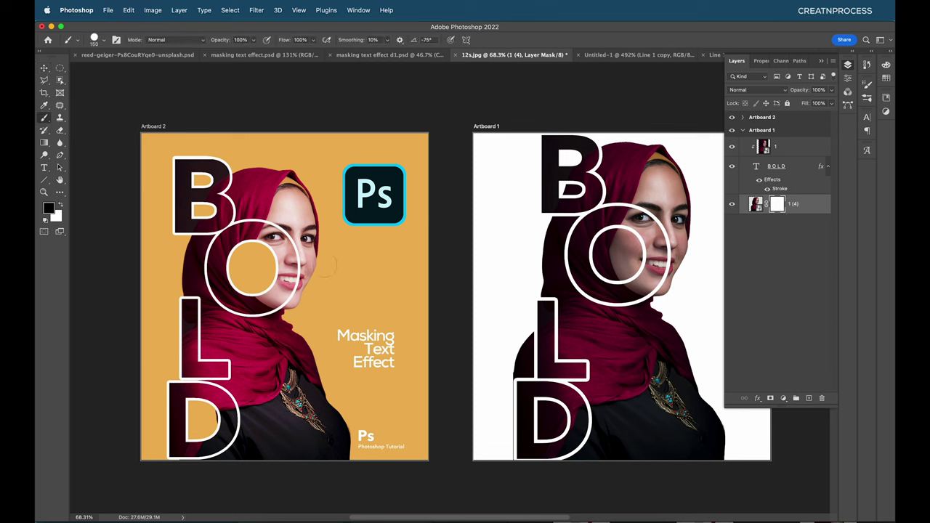
mouse_move(528, 342)
left_mouse_down()
mouse_move(520, 437)
mouse_move(545, 435)
mouse_move(563, 415)
mouse_move(547, 446)
left_mouse_up()
key("super+z")
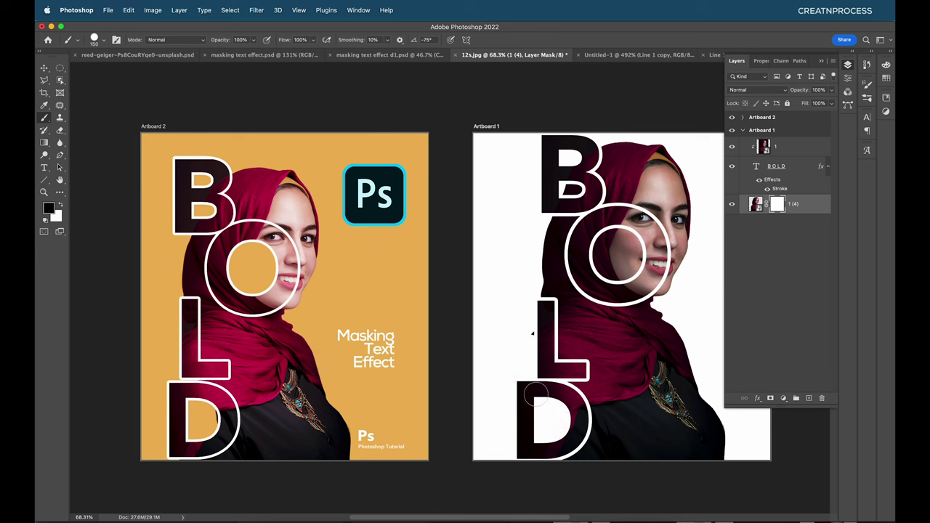
key("super+z")
Paint black on the layer 1 (4) mask to hide the portrait inside the openings of the O and B
mouse_move(610, 242)
left_mouse_down()
mouse_move(630, 258)
mouse_move(613, 263)
mouse_move(631, 243)
mouse_move(625, 278)
mouse_move(609, 274)
mouse_move(634, 272)
mouse_move(617, 241)
left_mouse_up()
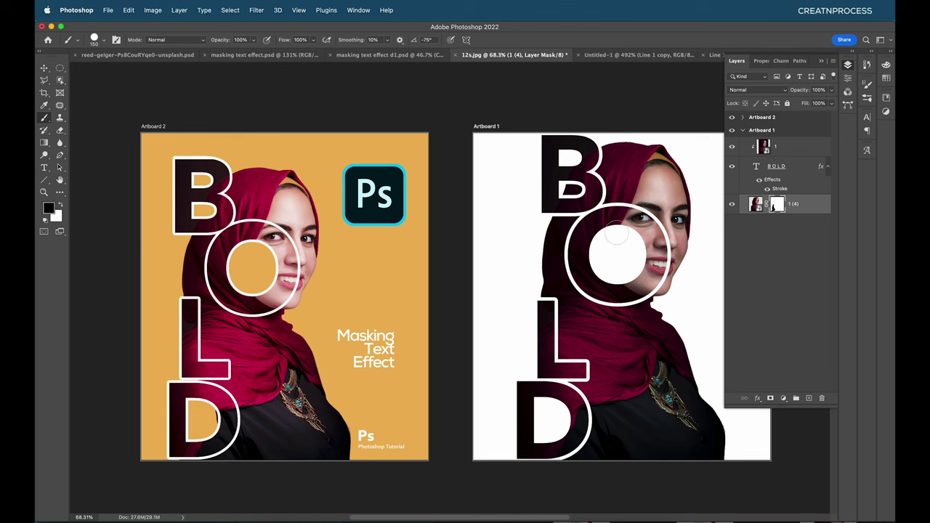
left_click_drag(564, 190, 574, 190)
left_click_drag(570, 187, 565, 160)
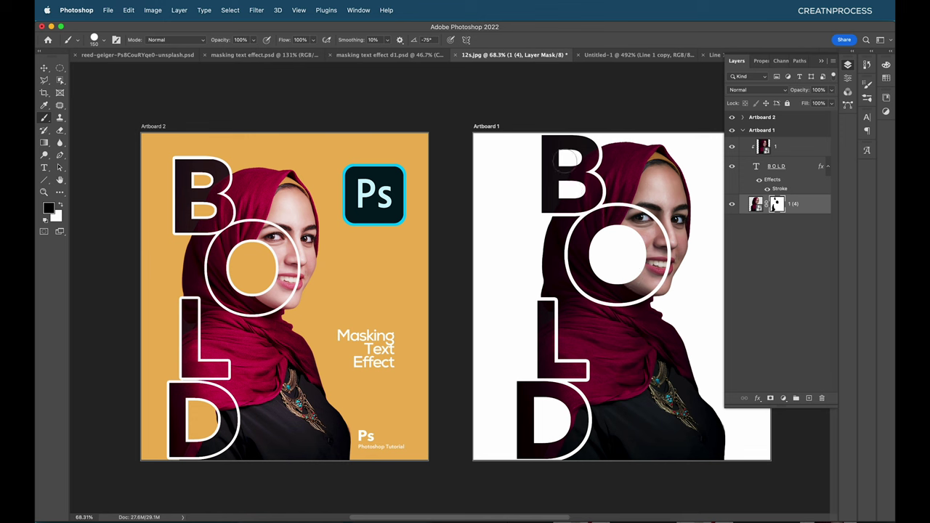
Select layers 1, B O L D and 1 (4), shift them slightly left, and scale them down to leave a margin above the letters
left_click(44, 68)
scroll(580, 332, "down", 2)
scroll(604, 320, "down", 2)
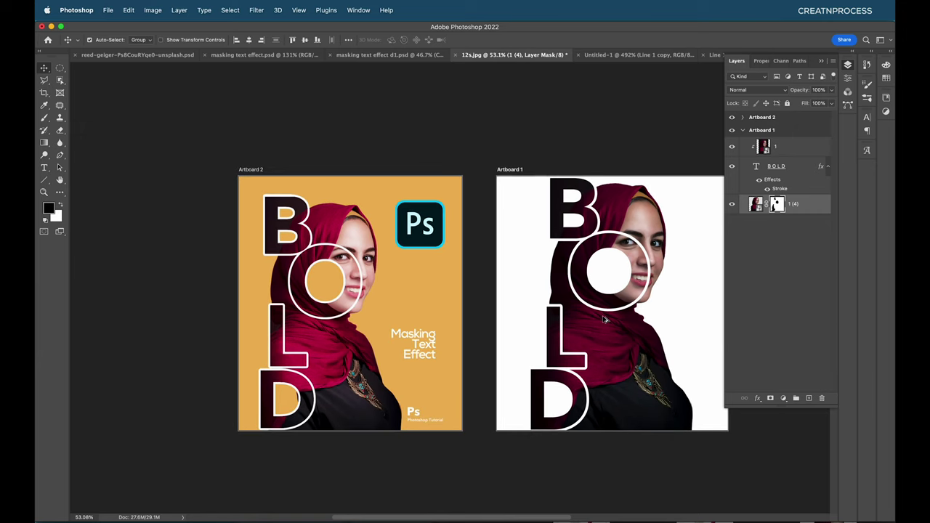
left_click(806, 147, "shift")
key("super+t")
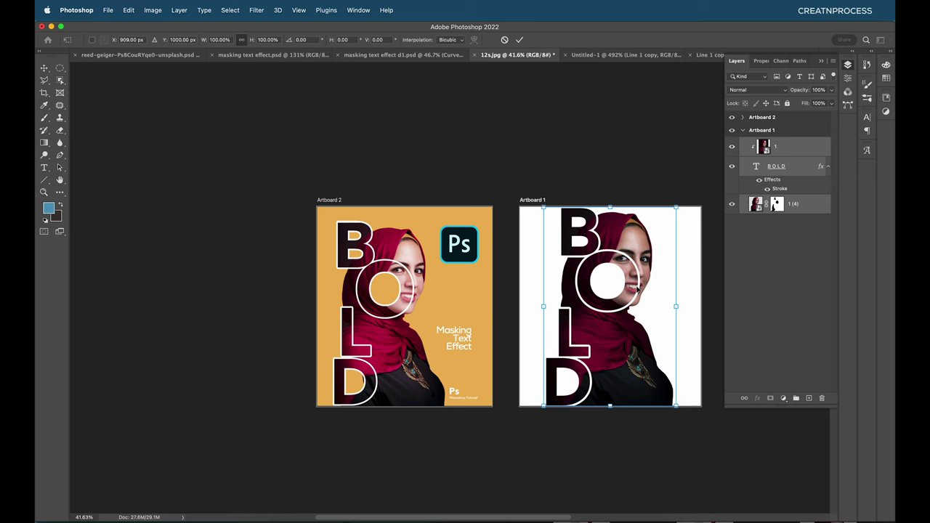
mouse_move(637, 289)
left_mouse_down()
mouse_move(618, 289)
mouse_move(626, 289)
left_mouse_up()
left_click_drag(599, 207, 601, 218)
key("Return")
key("super+0")
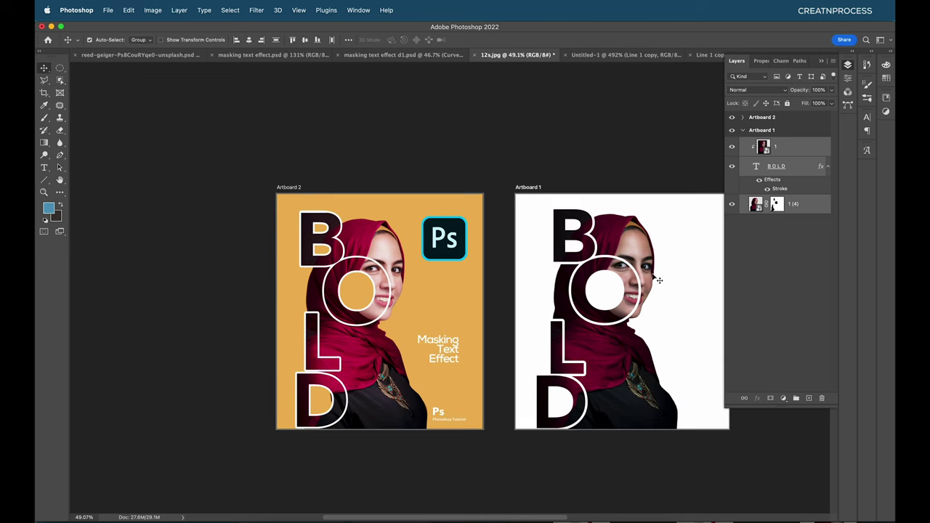
Create a new layer beneath layer 1 (4) on Artboard 1 and fill it with the blue foreground colour
left_click(816, 209)
left_click(809, 398)
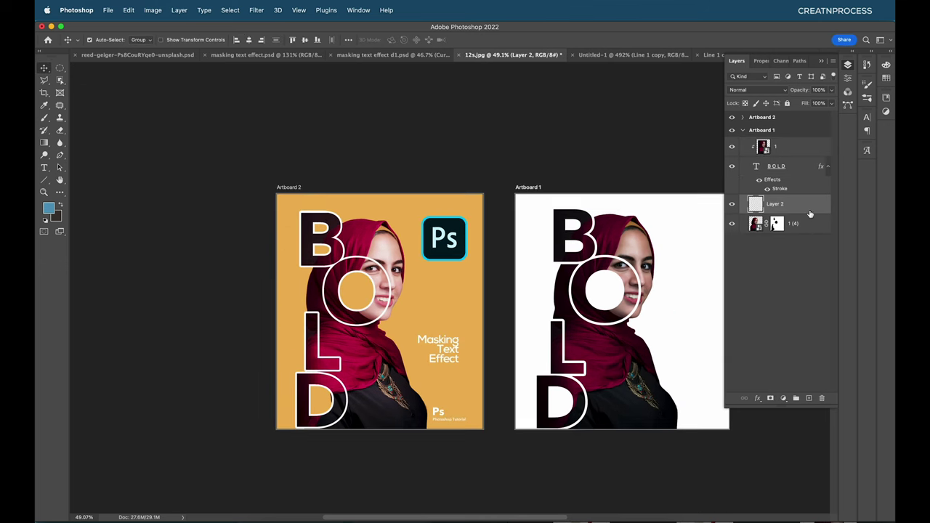
left_click_drag(810, 206, 808, 227)
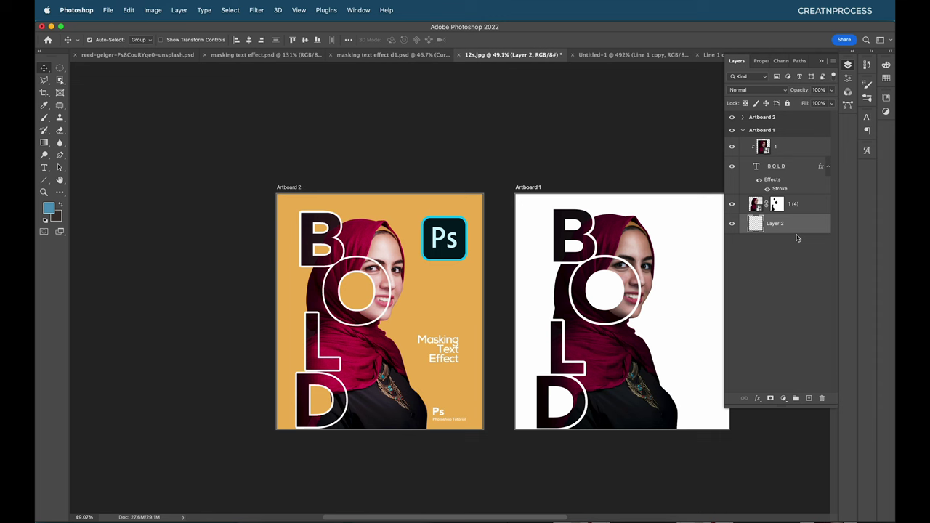
key("alt+BackSpace")
Apply a Color Overlay to the background fill layer using the orange e8973f, starting from a colour sampled in the portrait's headscarf
double_click(811, 231)
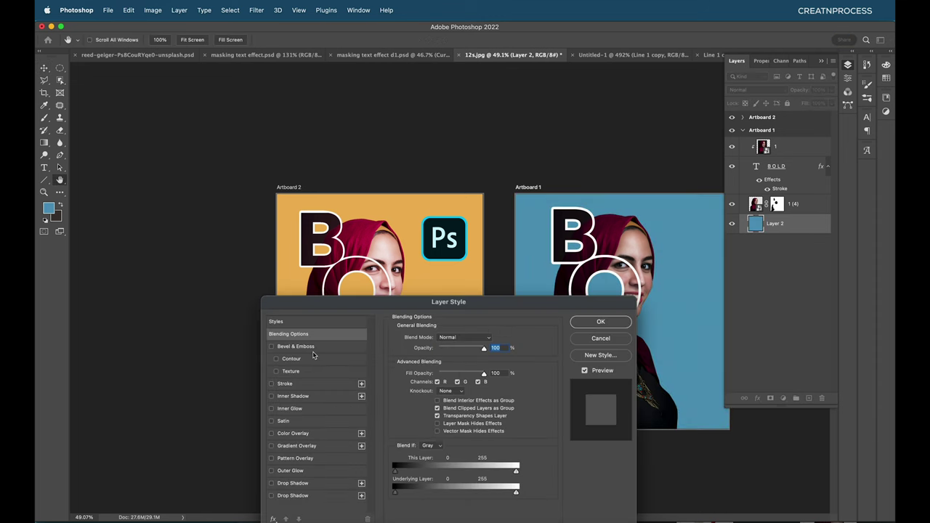
left_click(306, 434)
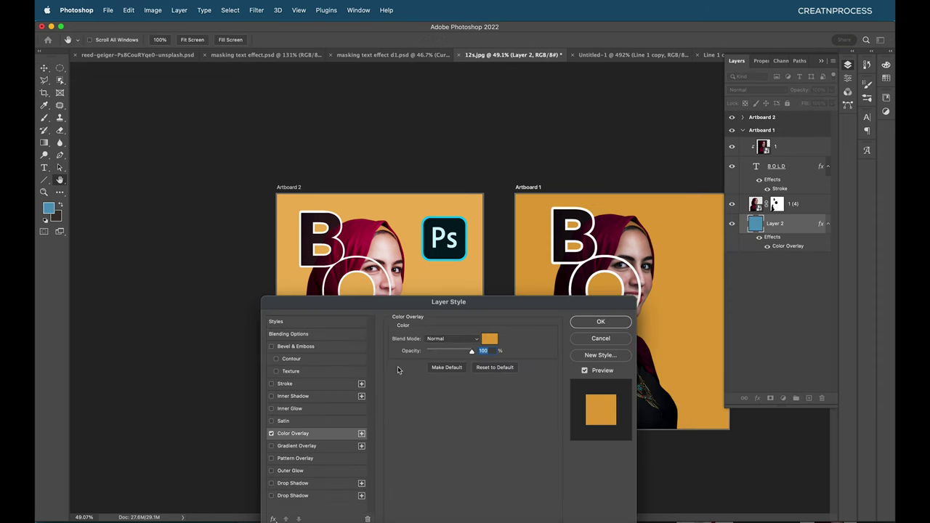
left_click(491, 340)
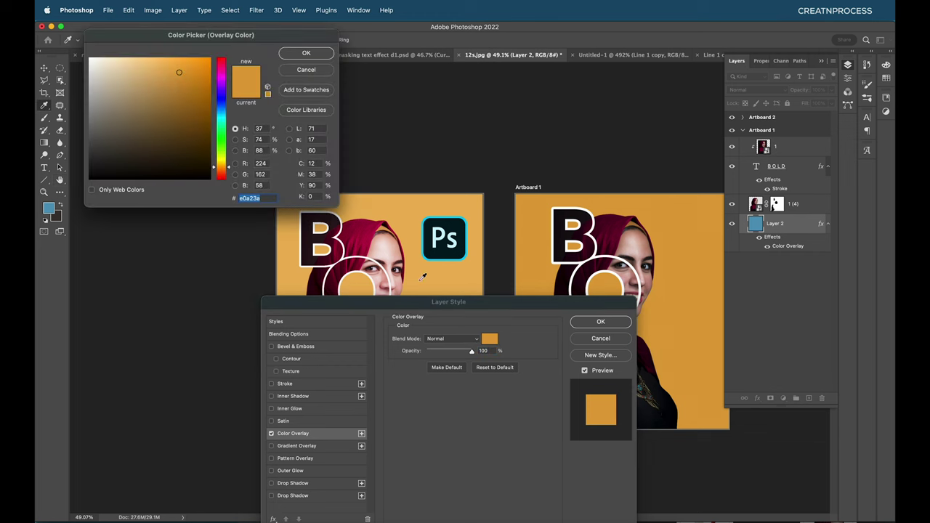
left_click(392, 227)
left_click(638, 220)
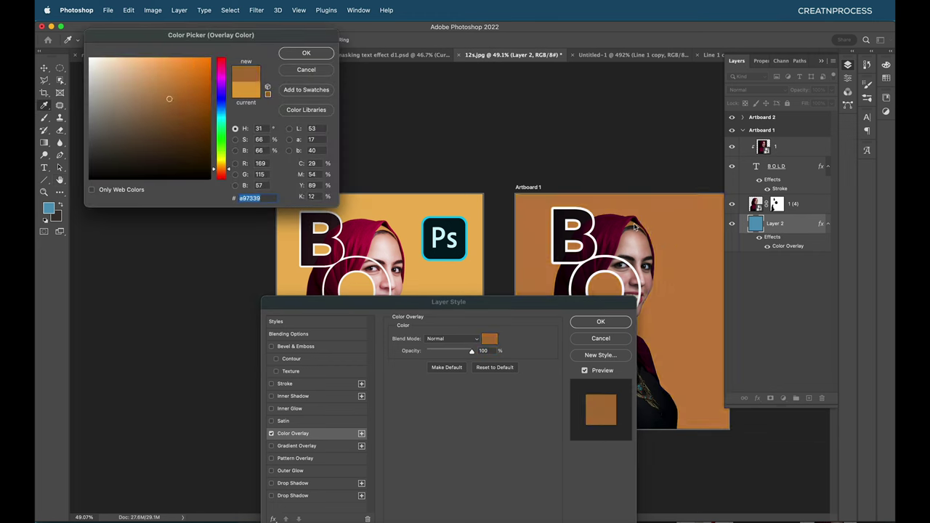
mouse_move(158, 83)
left_mouse_down()
mouse_move(165, 64)
mouse_move(176, 70)
left_mouse_up()
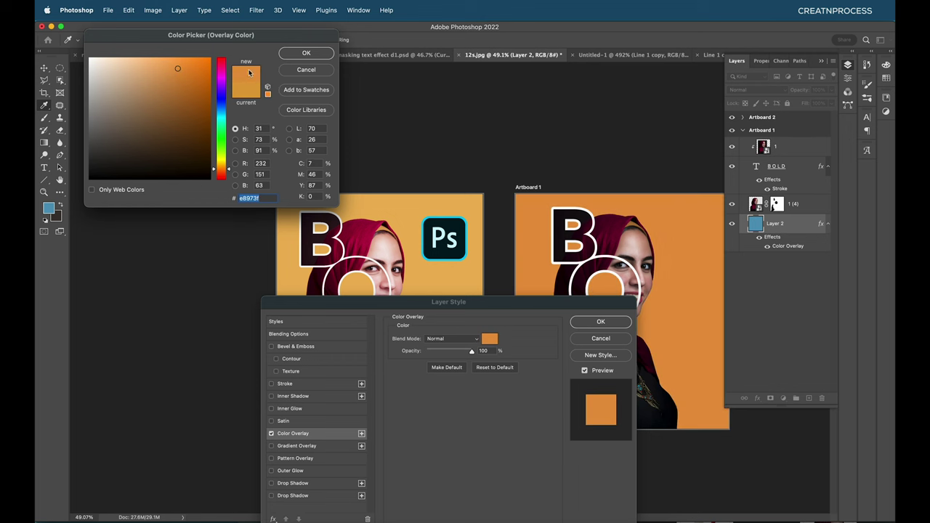
left_click(306, 53)
left_click(600, 322)
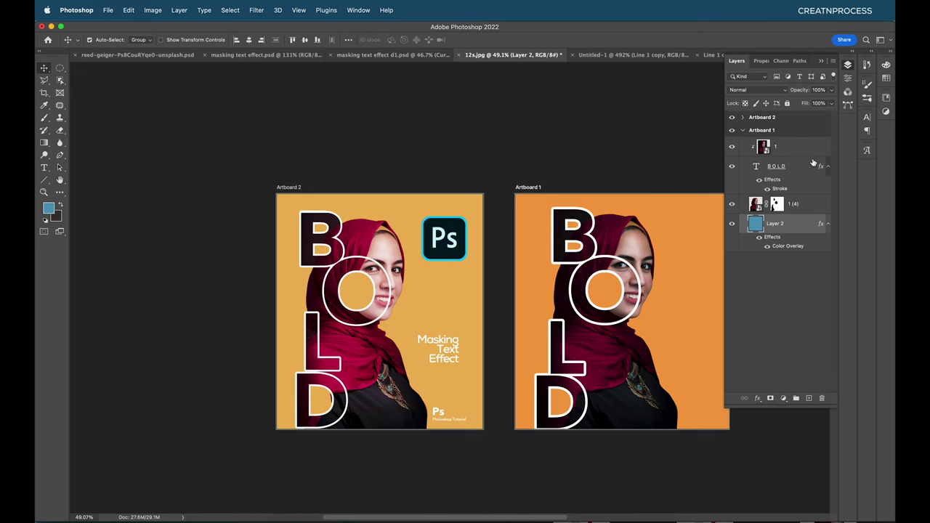
Add a Curves adjustment above layer 1 and raise the Red channel's midtones to input 106, output 140
scroll(607, 330, "up", 3)
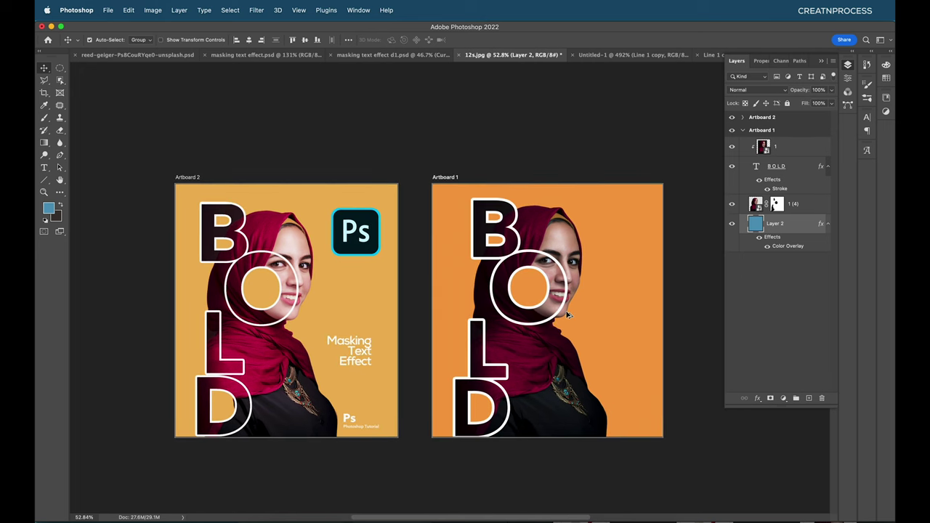
left_click(801, 153)
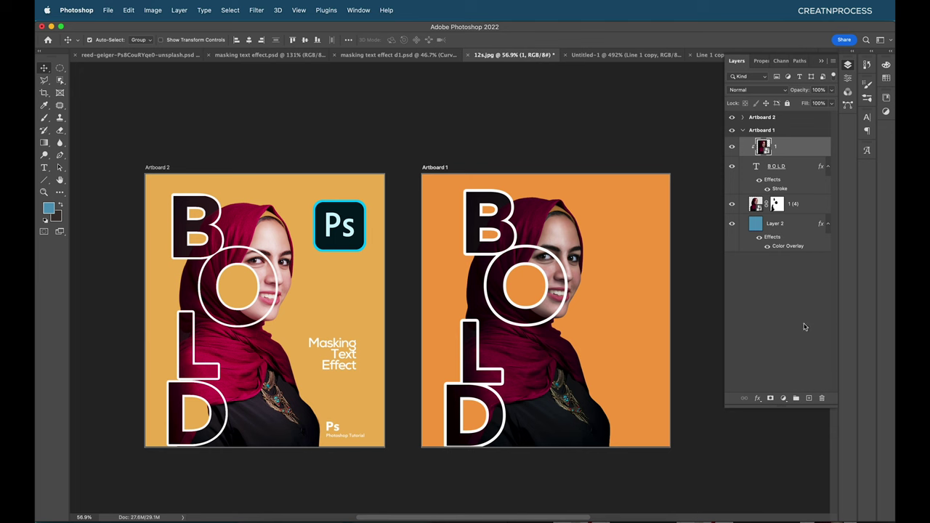
left_click(784, 399)
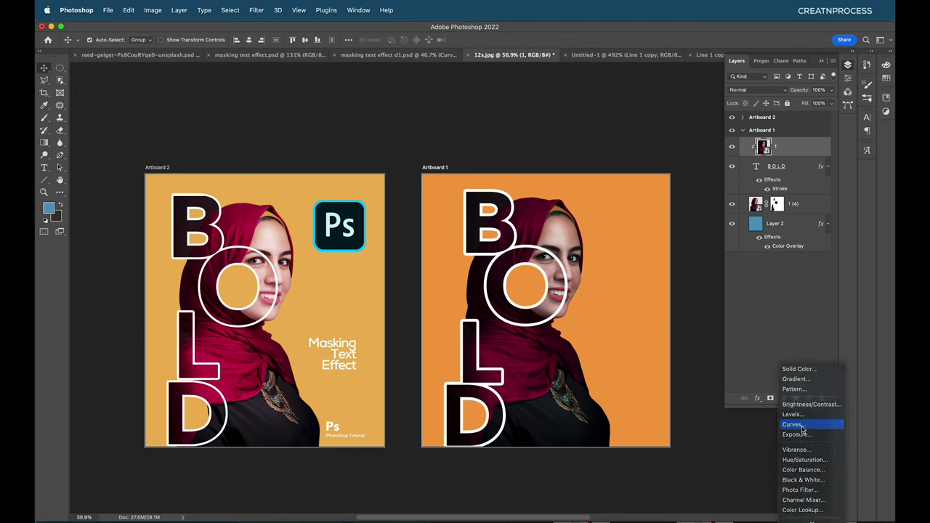
left_click(794, 428)
left_click(787, 108)
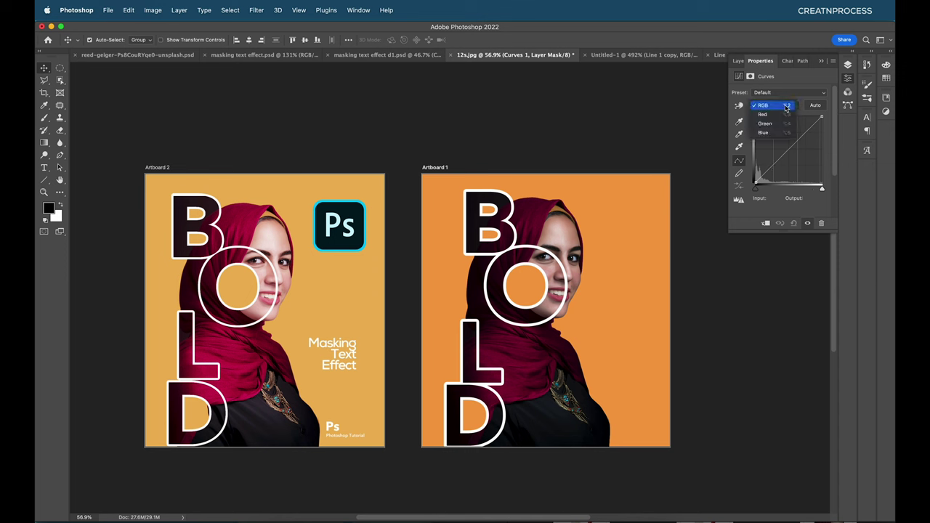
left_click(784, 114)
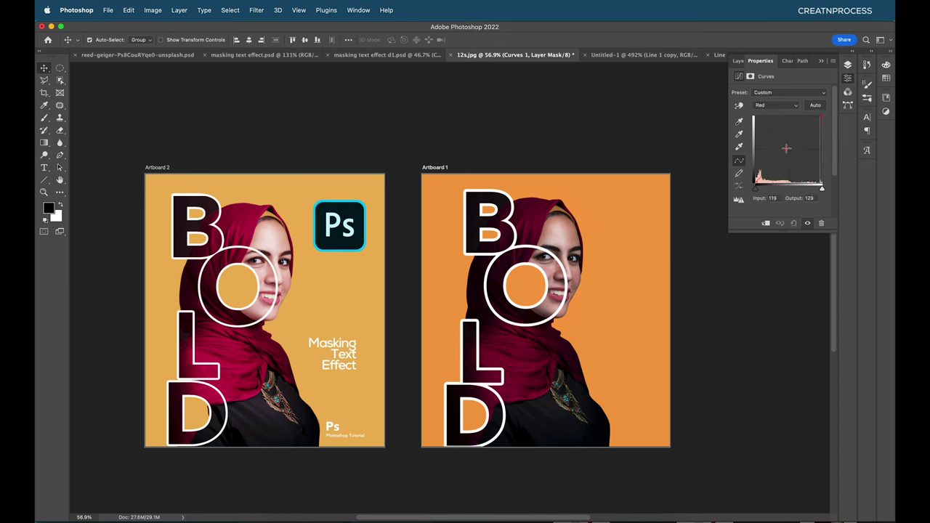
In the Curves adjustment, raise the Green channel's midtones to input 111, output 135, and lift the Blue channel's midtones as well
left_click(781, 107)
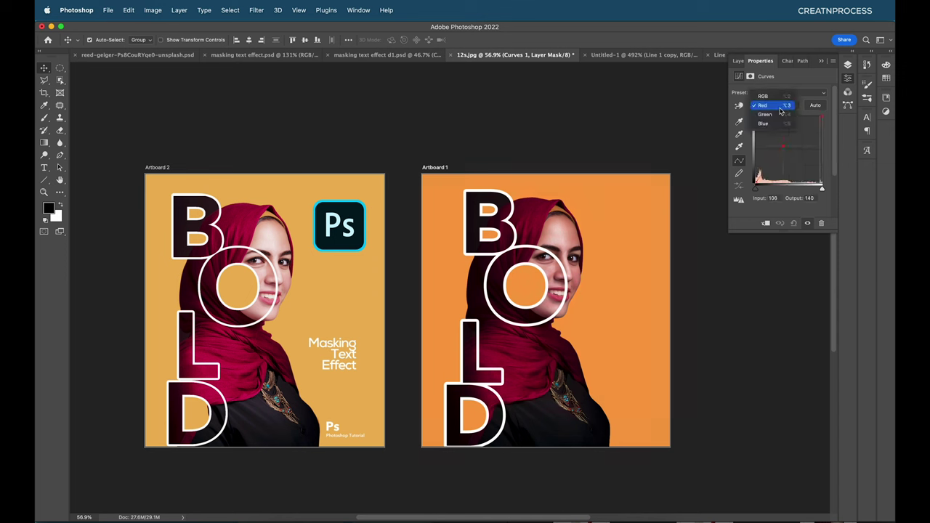
left_click(778, 115)
left_click(785, 148)
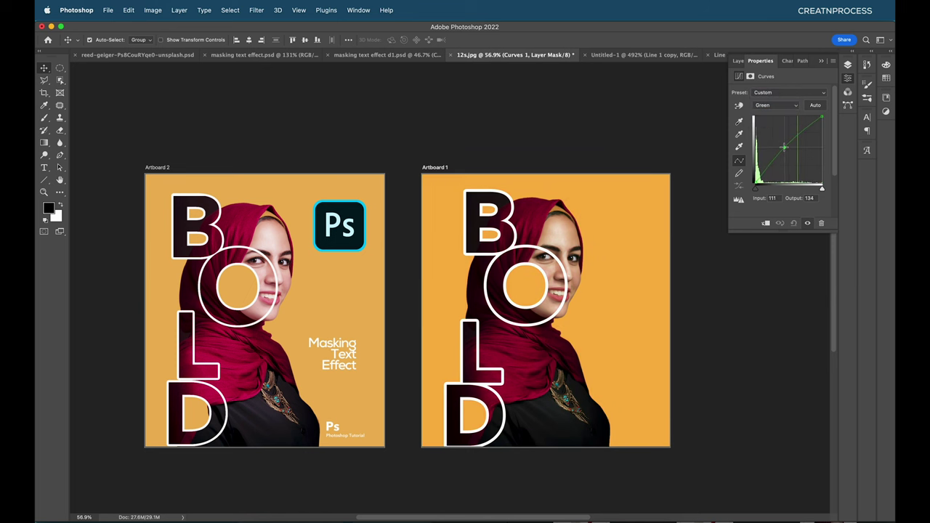
left_click(785, 107)
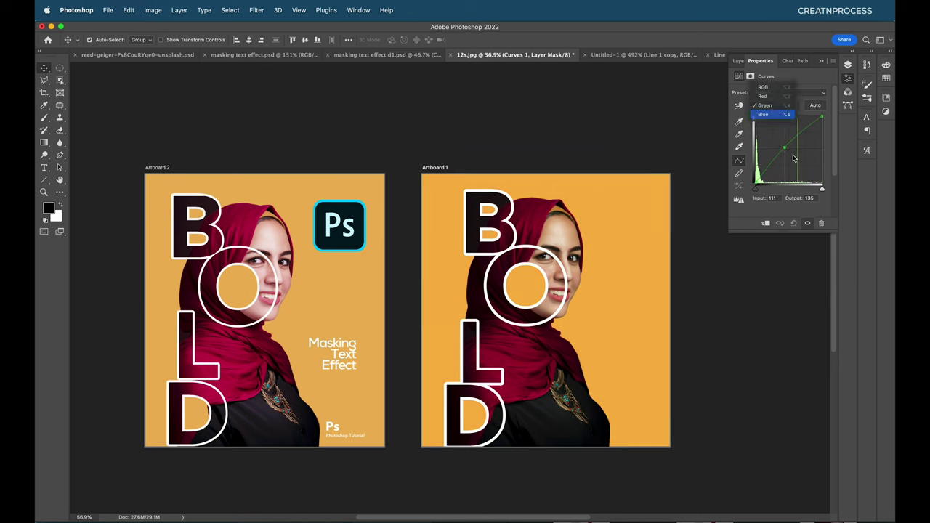
key("Return")
left_click(784, 150)
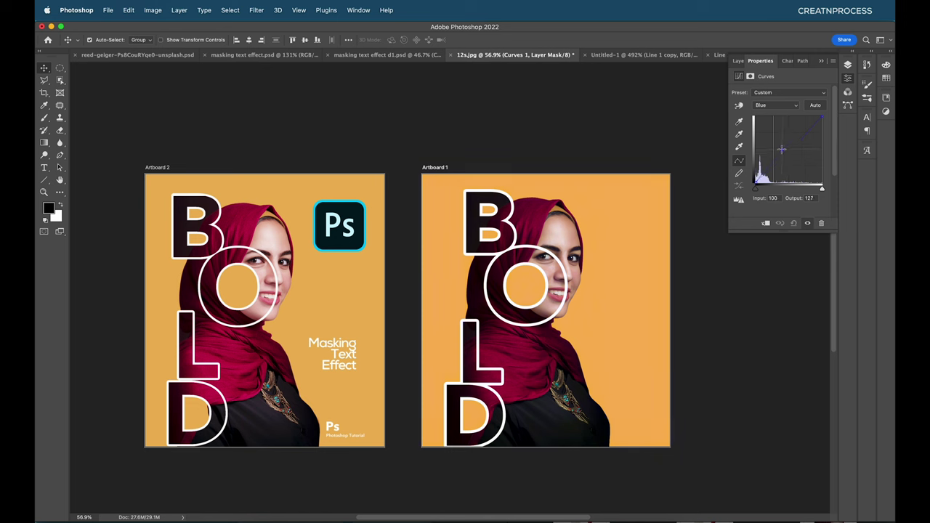
left_click_drag(782, 149, 780, 147)
Brighten the composite RGB curve's midtones to input 107, output 120, and close the Curves settings
left_click(781, 107)
key("Up")
key("Up")
key("Up")
key("Return")
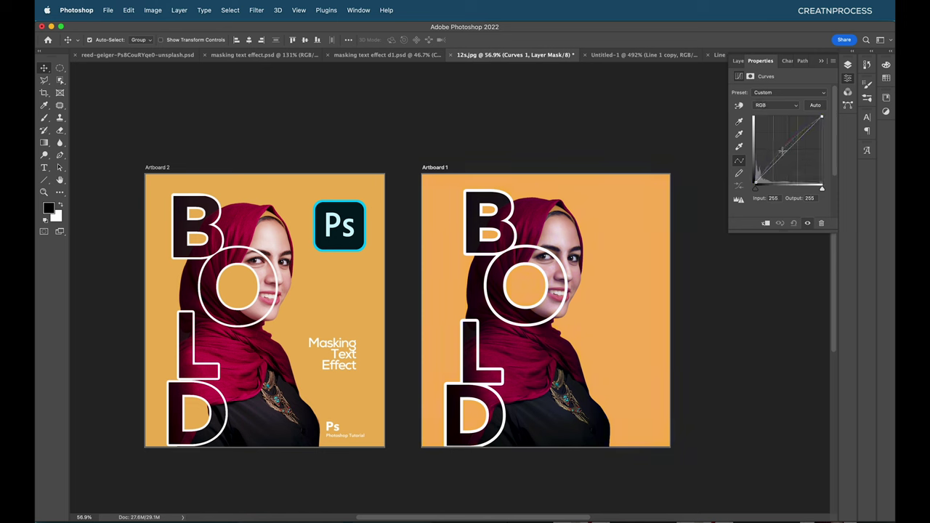
left_click(783, 150)
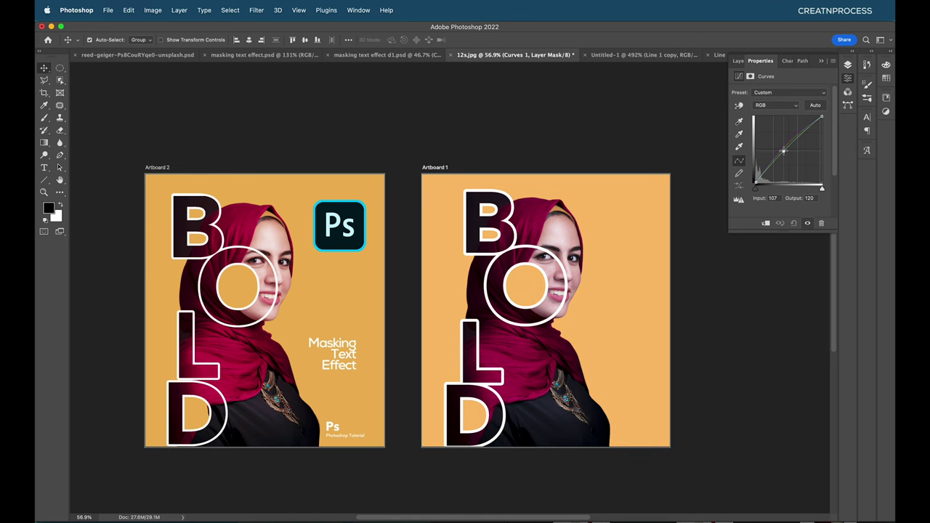
left_click(819, 62)
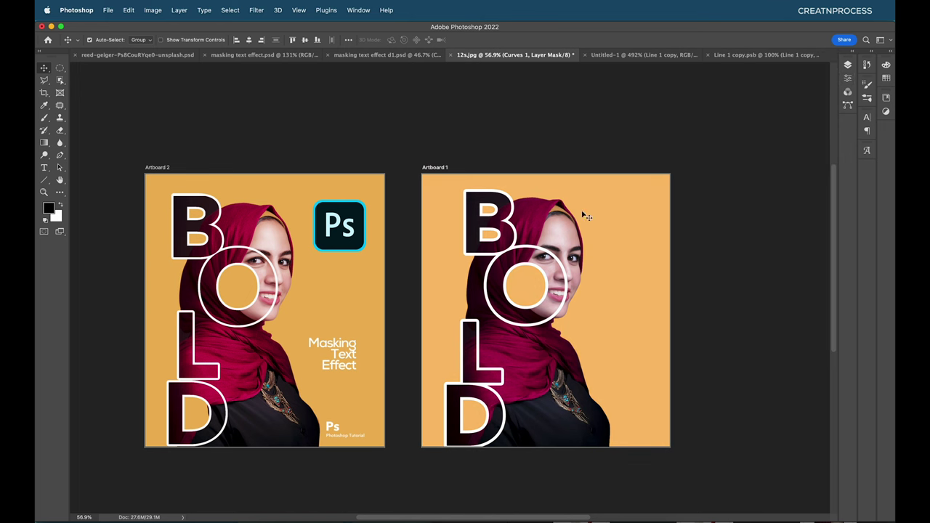
Change the Color Overlay on Artboard 1's background fill, Layer 2, to a darker, muted golden orange
left_click(847, 65)
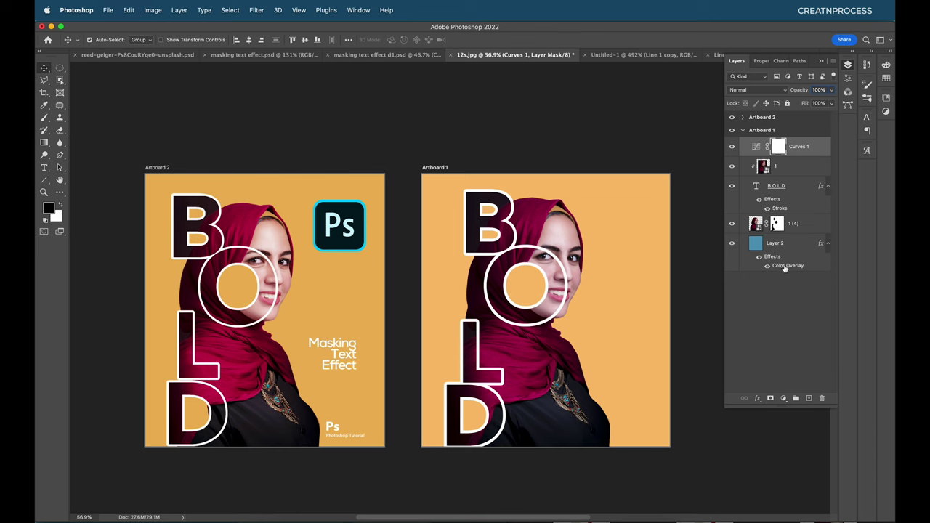
double_click(788, 265)
left_click(490, 340)
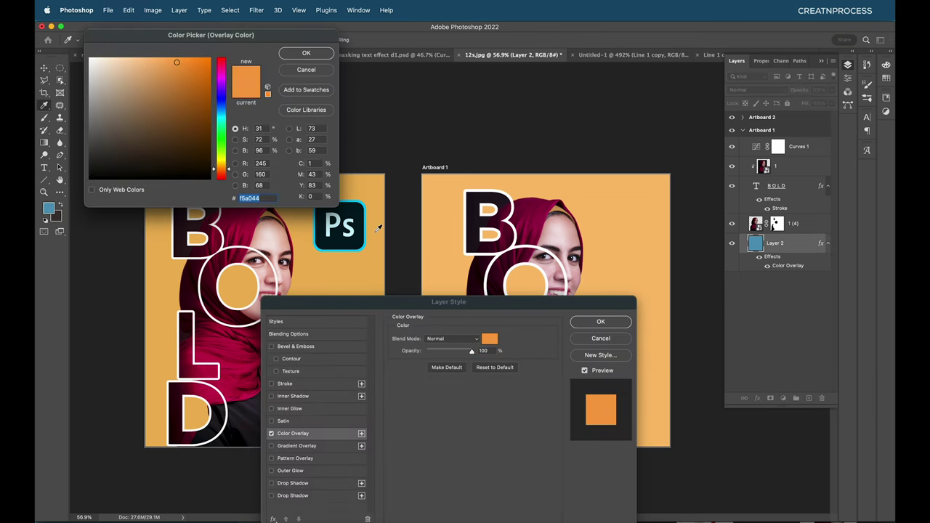
left_click(370, 221)
left_click(175, 81)
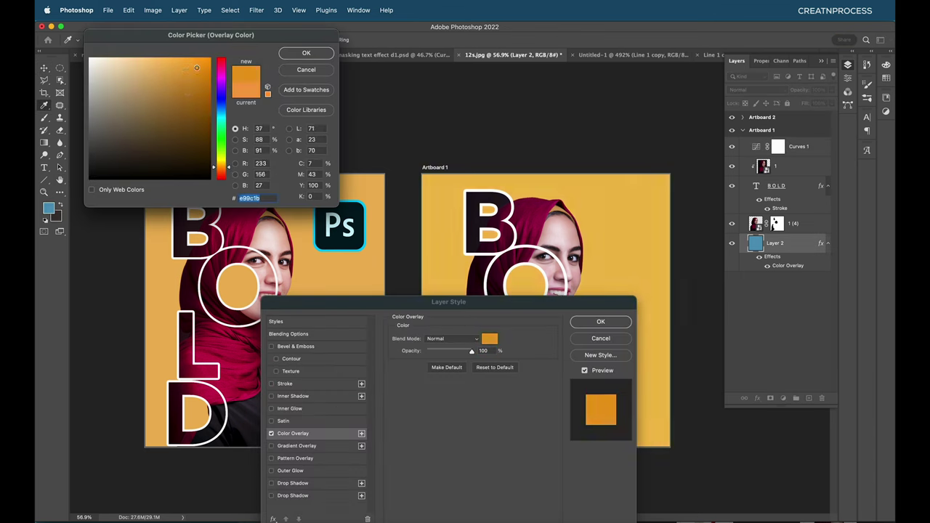
left_click(301, 54)
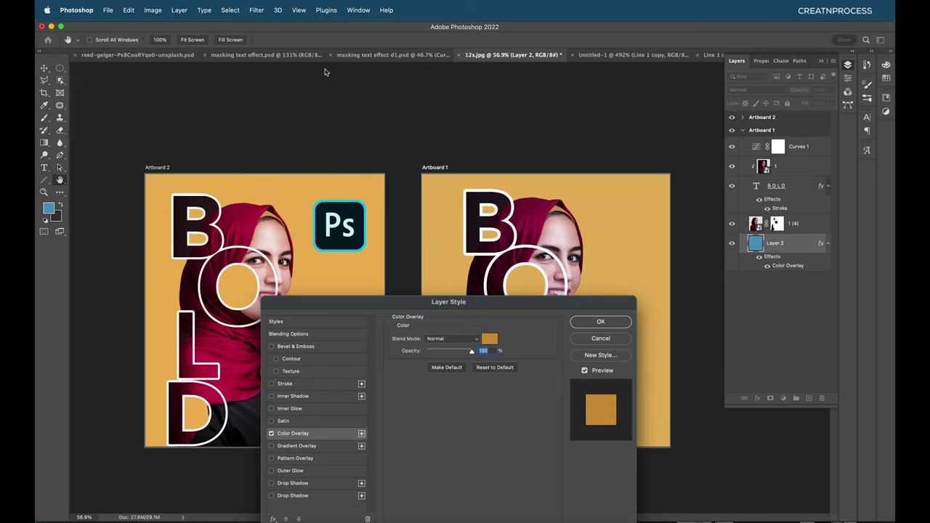
left_click(600, 321)
Duplicate the Ps logo, Masking Text Effect title, Ps text and Photoshop Tutorial text from Artboard 2 to the matching positions on Artboard 1
key("super+0")
scroll(564, 293, "up", 5)
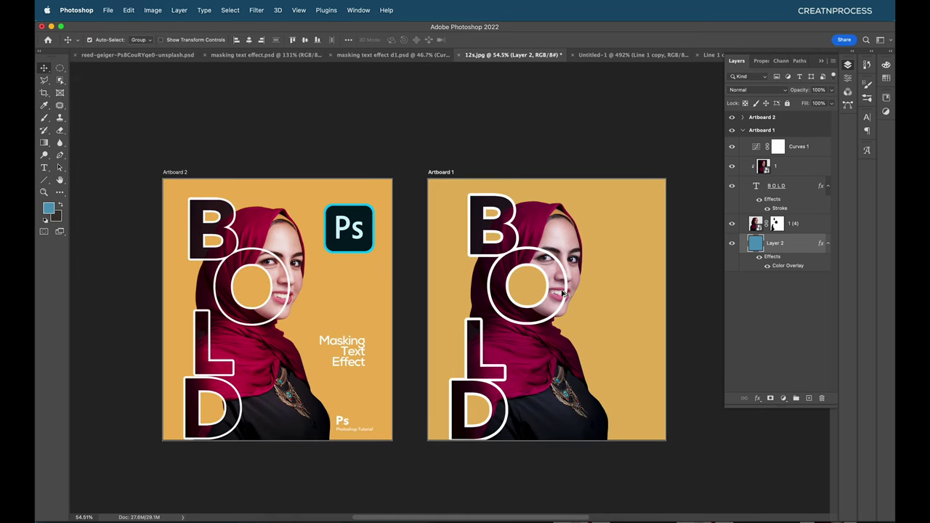
left_click(360, 236)
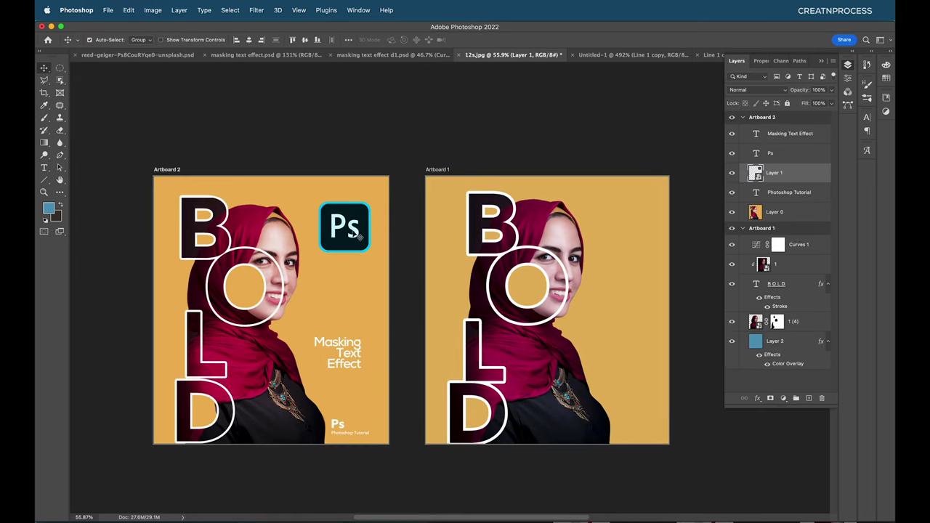
left_click(351, 351, "shift")
left_click(338, 424, "shift")
left_click(350, 433, "shift")
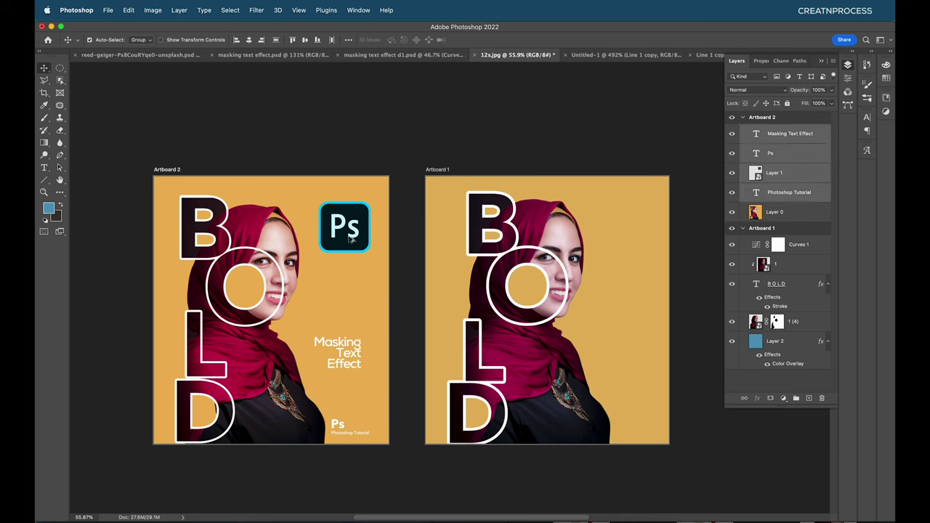
left_click_drag(350, 432, 644, 244)
Inspect the finished Artboard 1 poster and its portrait layers, and view the MORE and RE THINK posters in the other open documents
scroll(619, 307, "up", 5)
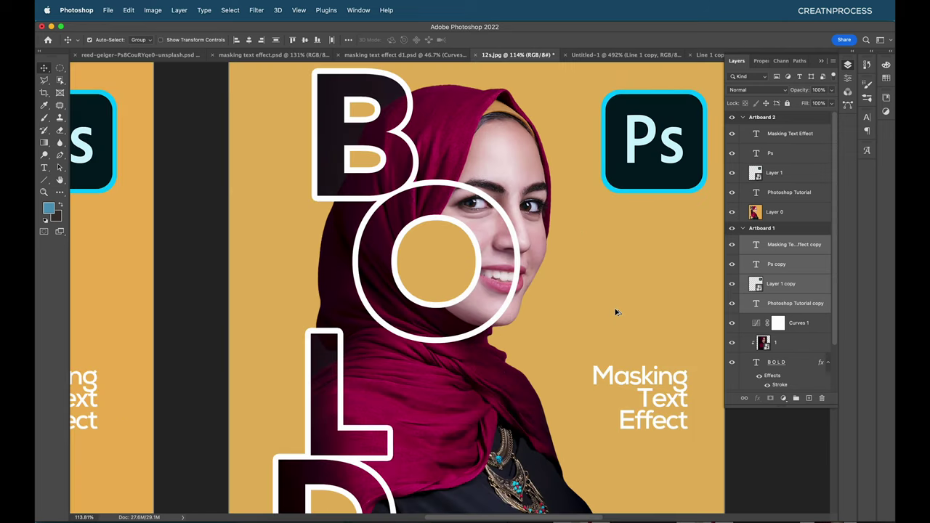
scroll(616, 313, "down", 2)
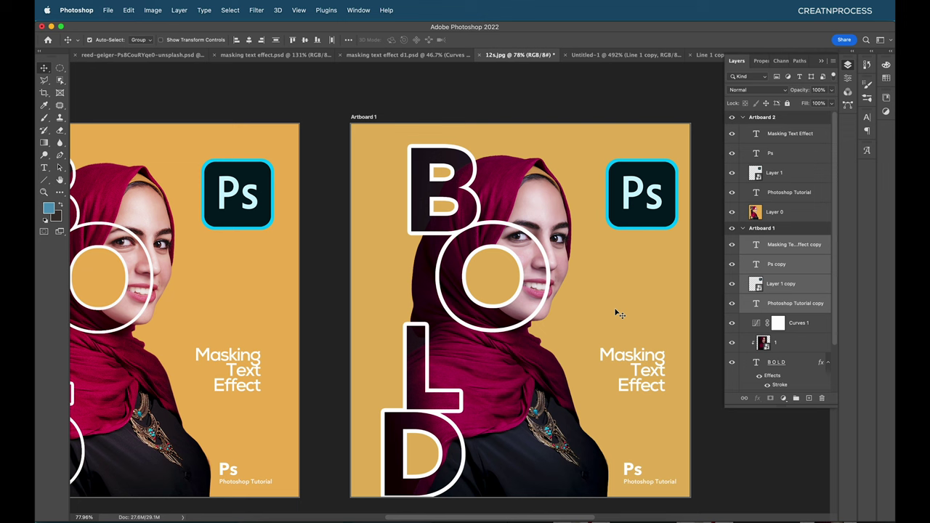
left_click(804, 345)
scroll(799, 349, "down", 2)
left_click(779, 359)
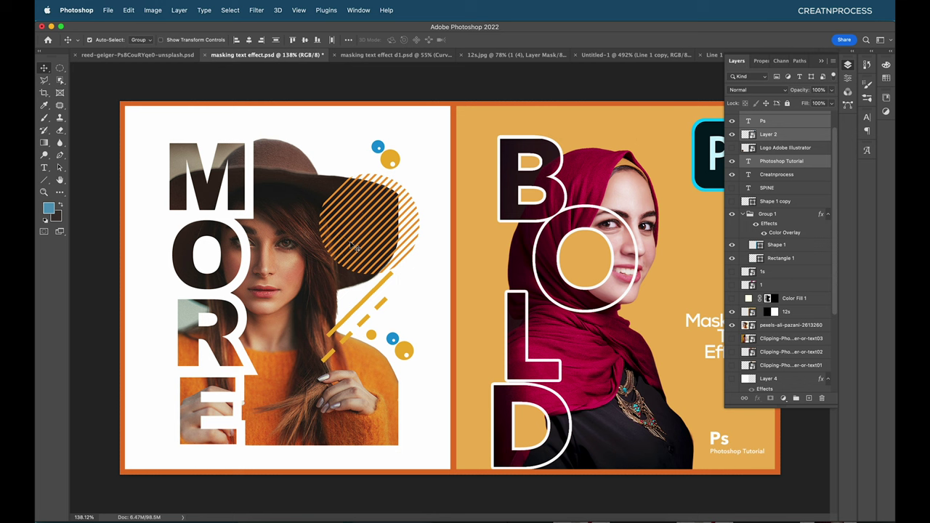
key("ctrl+shift+Tab")
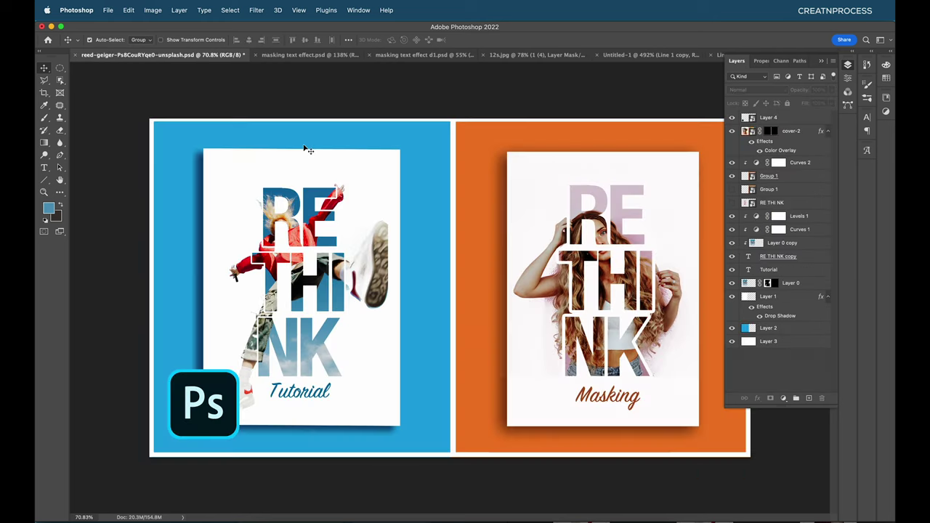